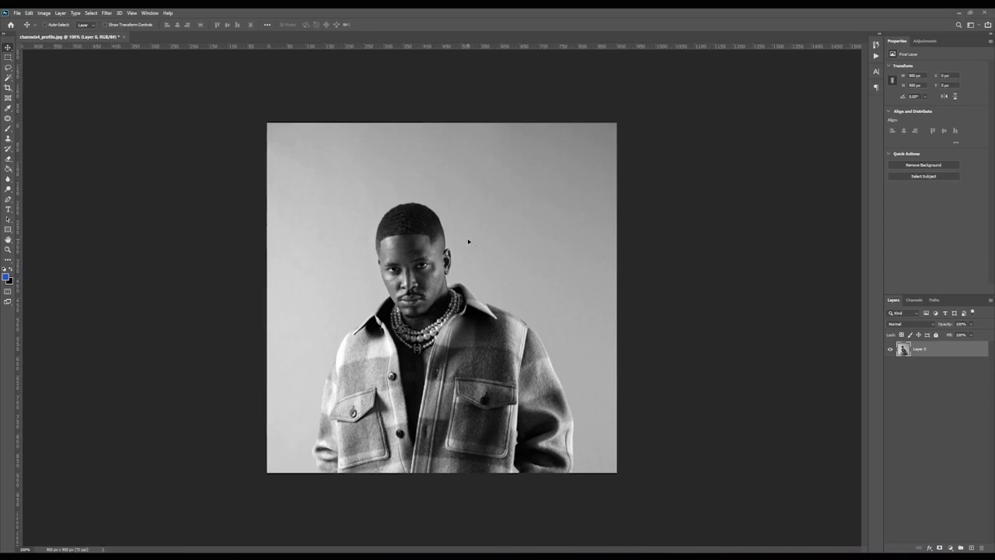
left_click(8, 58)
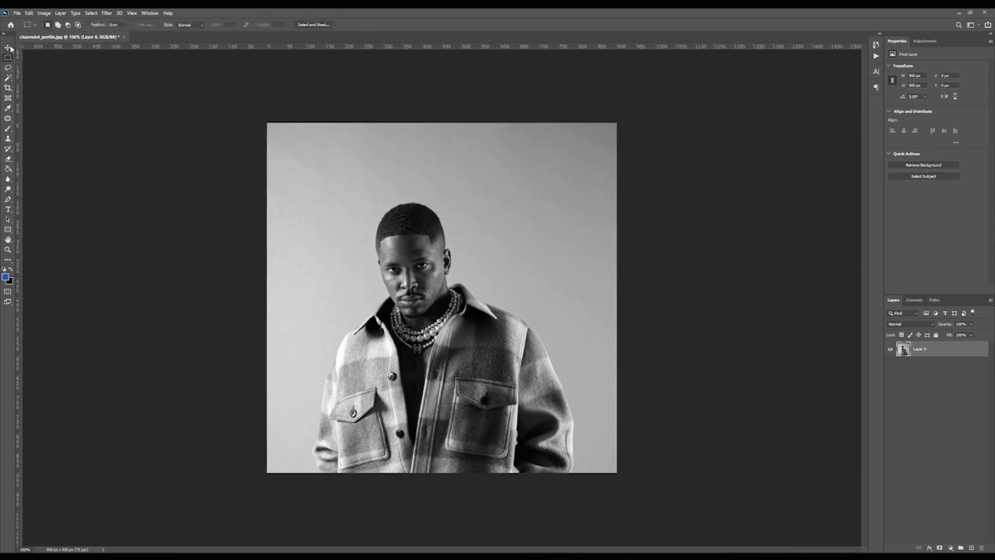
left_click(9, 47)
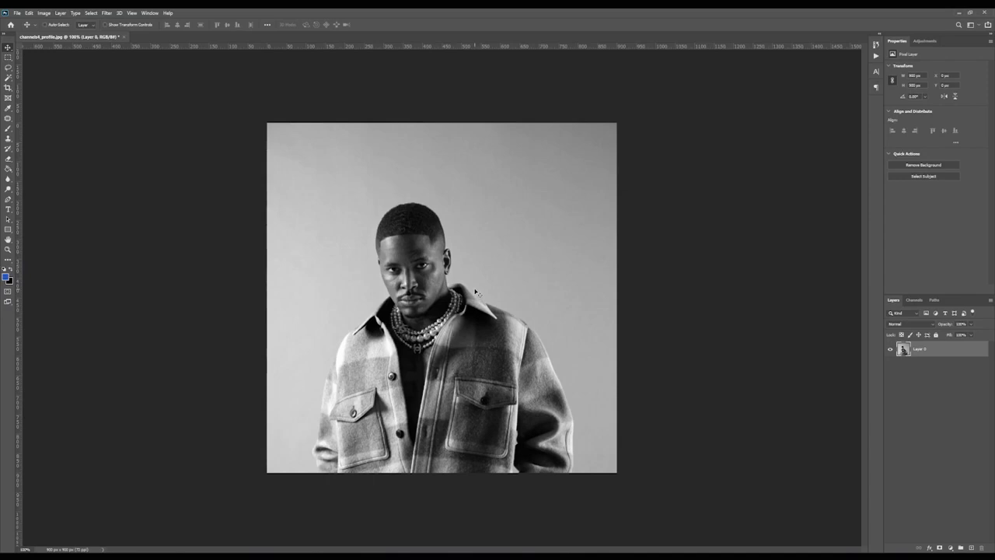
key("ctrl+plus")
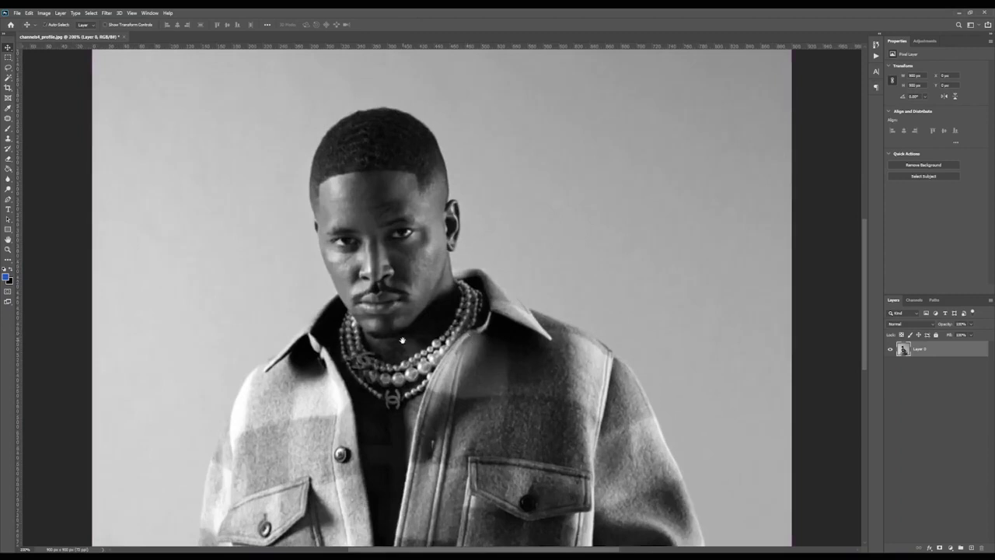
left_click_drag(474, 233, 557, 161)
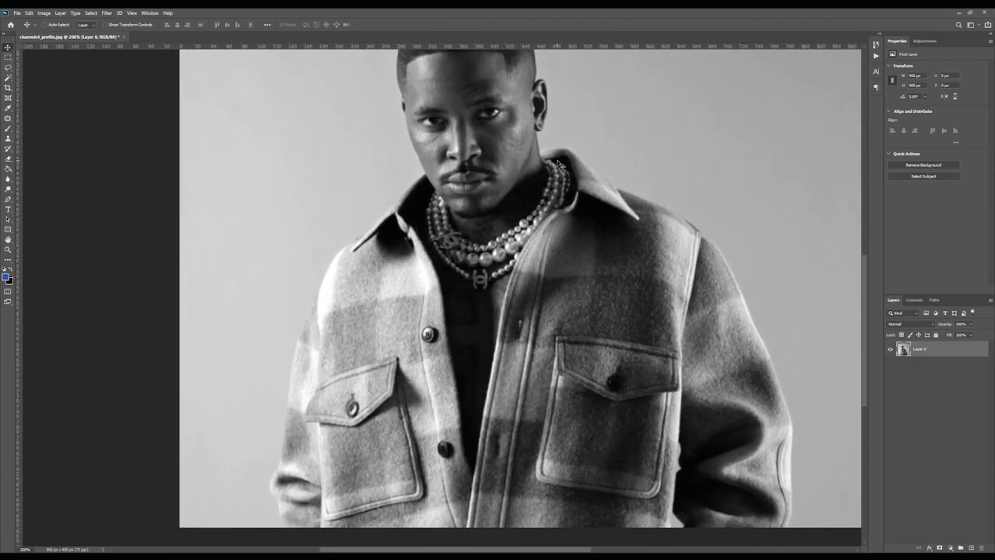
key("p")
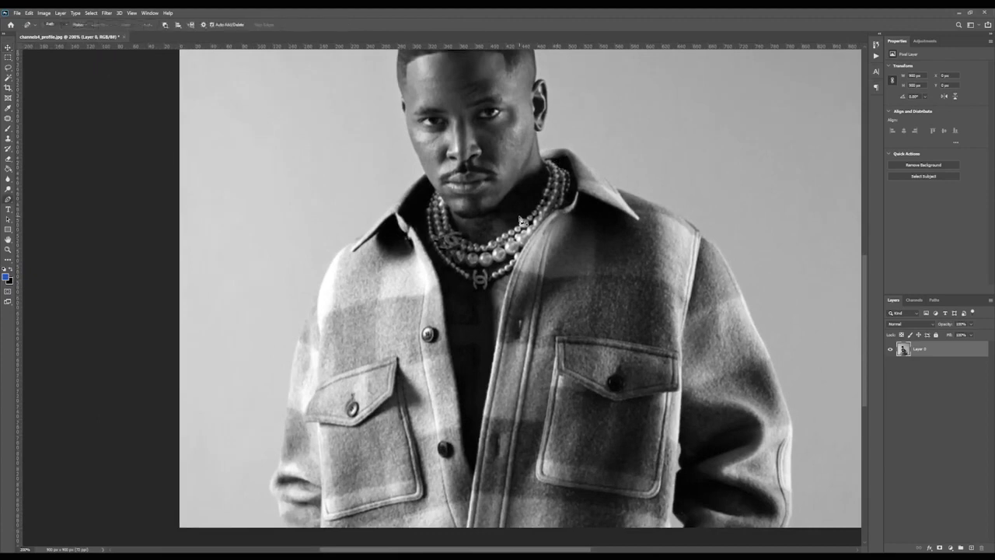
key("v")
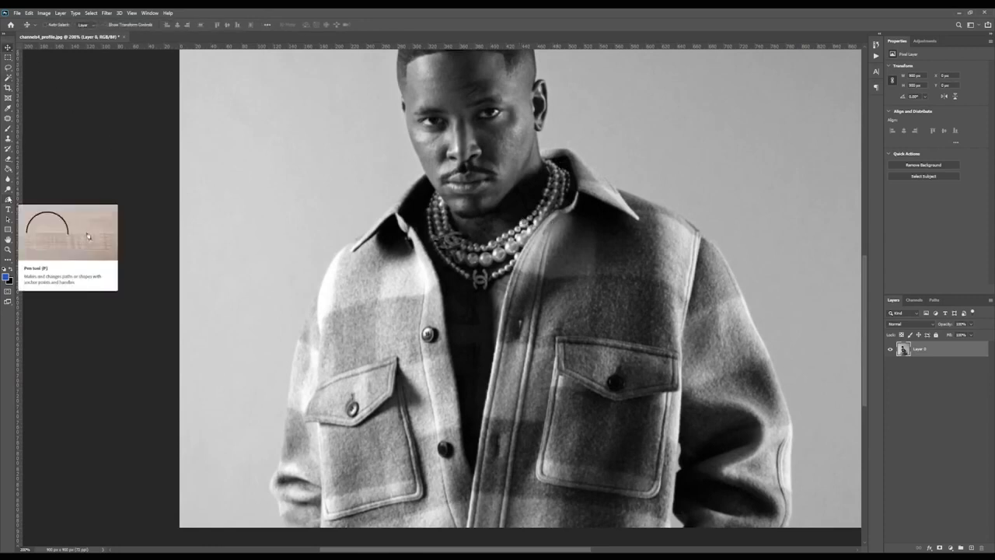
Step: Start a Pen tool path at the crown of the man's hair and curve it over the head's upper right side
left_click(7, 199)
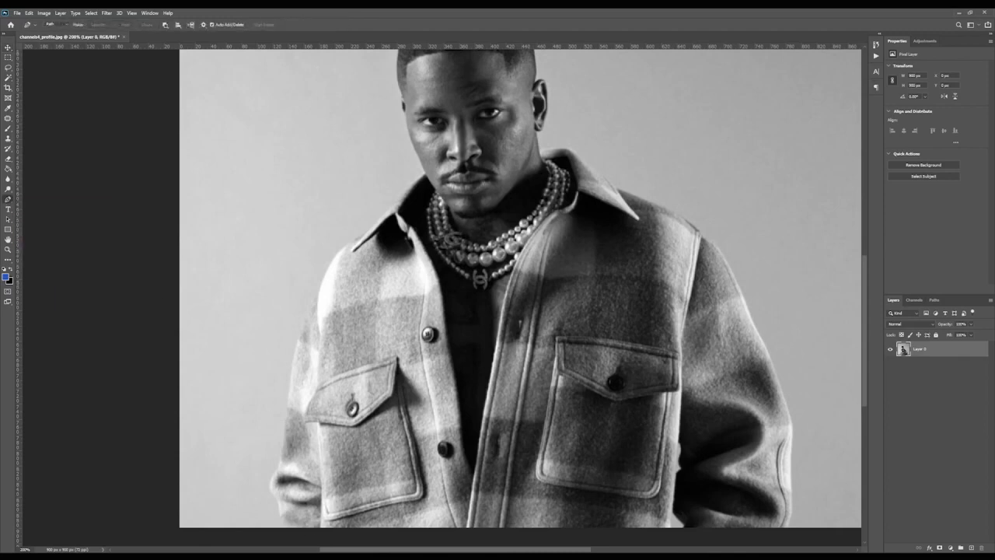
left_click(490, 301)
key("ctrl+Return")
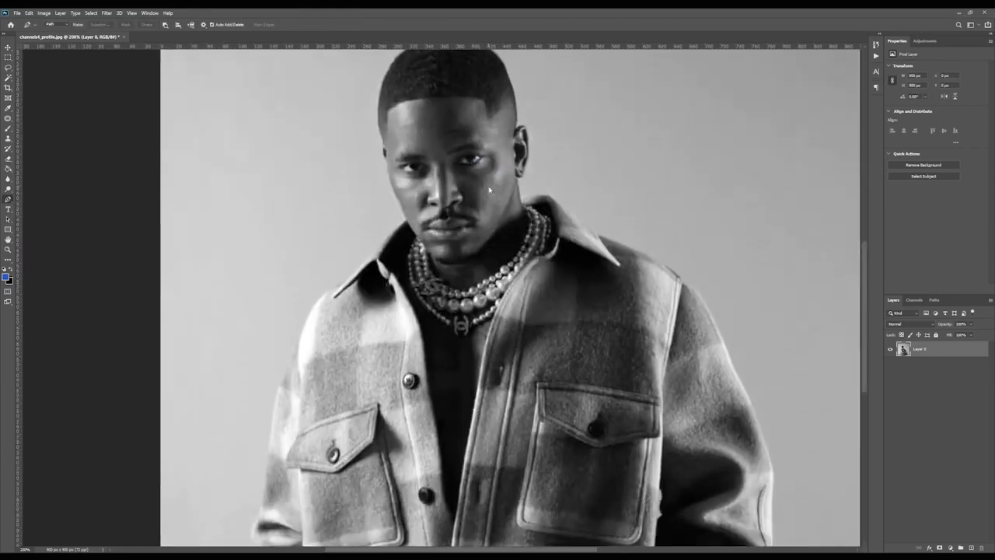
scroll(498, 295, "up", 3)
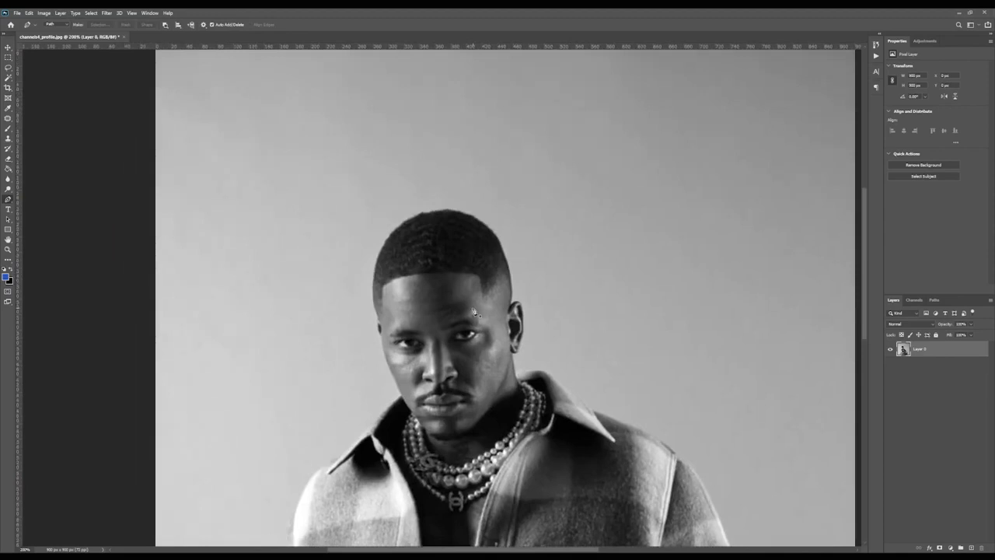
scroll(474, 312, "down", 1)
scroll(499, 272, "up", 1)
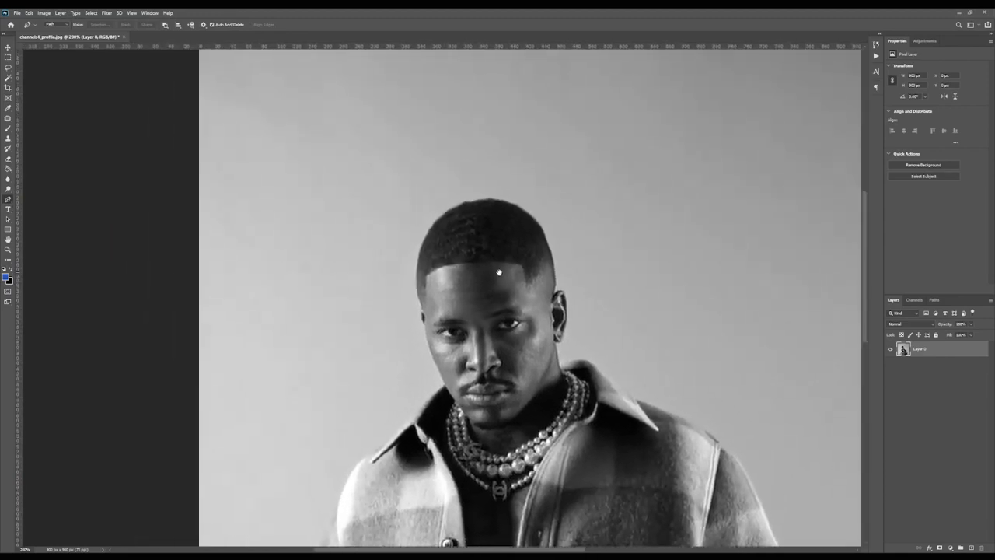
scroll(502, 275, "up", 2)
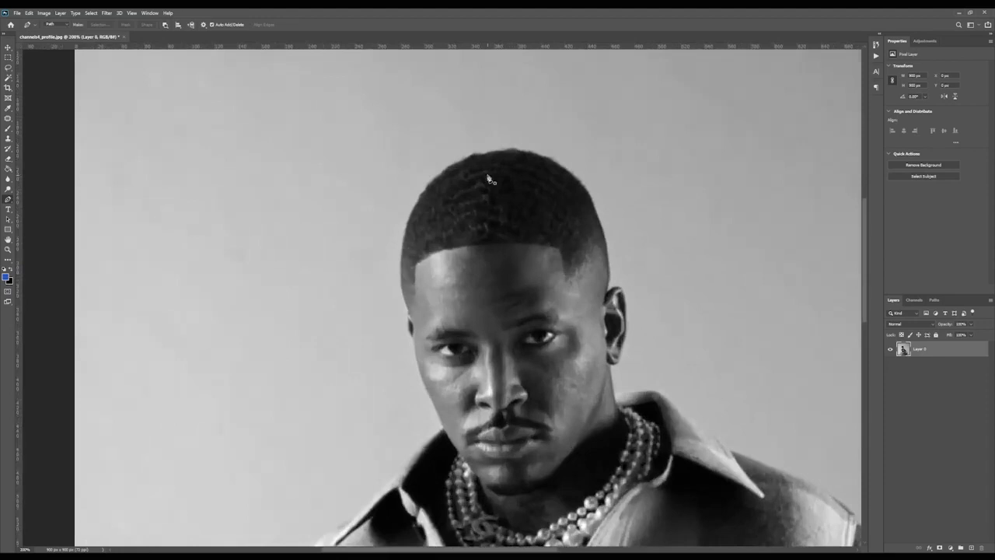
scroll(397, 116, "down", 1)
scroll(408, 149, "up", 1)
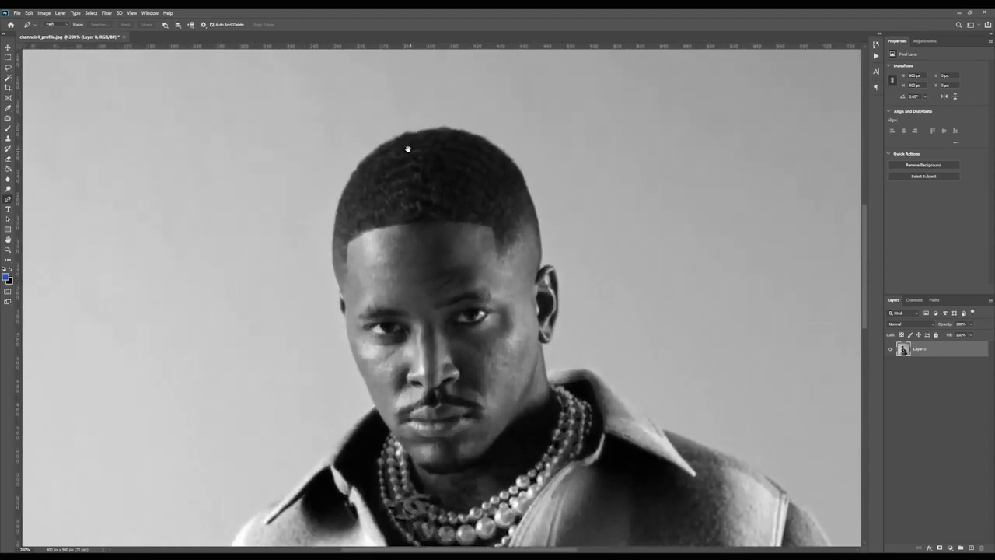
scroll(407, 149, "down", 1)
scroll(386, 149, "up", 1)
left_click(385, 146)
left_click_drag(518, 171, 570, 238)
left_click(520, 174, "alt")
left_click(518, 171, "alt")
left_click_drag(517, 171, 569, 244)
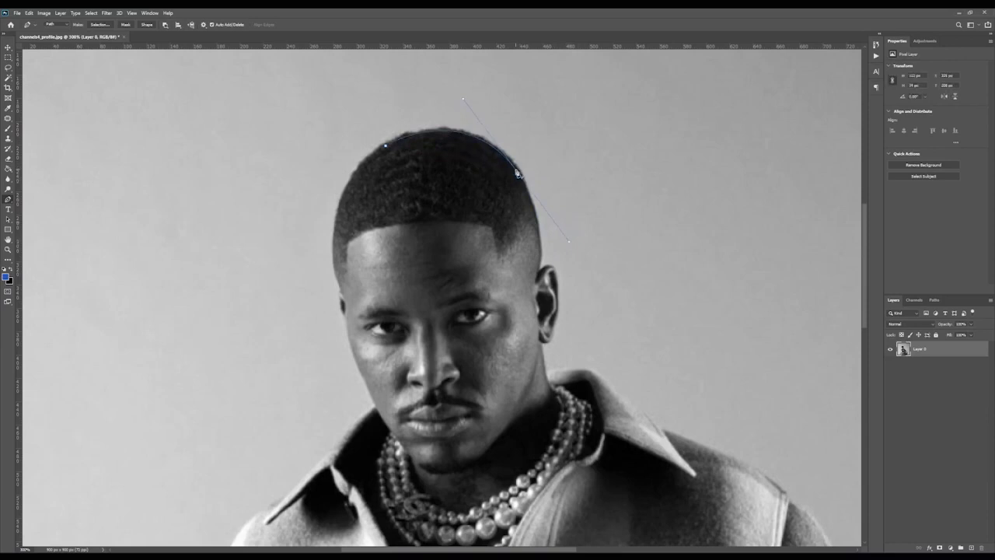
left_click(517, 172, "alt")
Step: Continue the path down the right side of the head to where the ear begins
left_click_drag(626, 222, 607, 169)
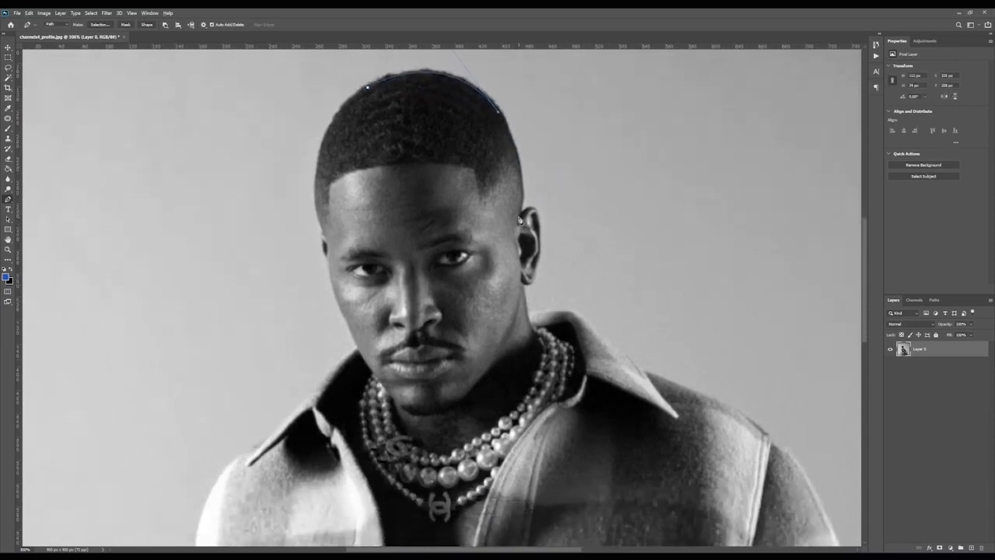
left_click_drag(520, 215, 513, 282)
key("ctrl+plus")
Step: Trace the path over the top of the ear and down its outer edge
left_click_drag(604, 204, 549, 256)
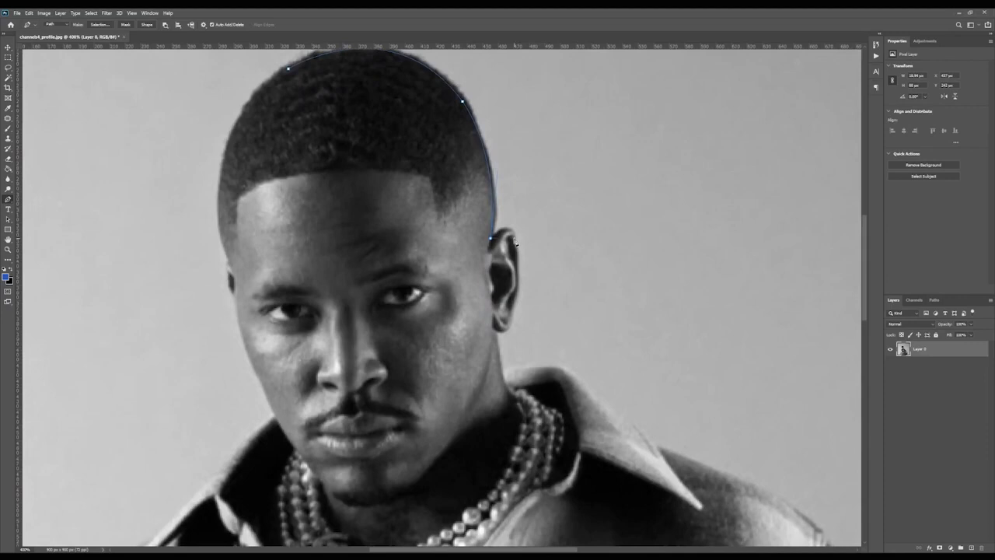
left_click_drag(514, 238, 515, 256)
key("ctrl+z")
left_click_drag(517, 246, 517, 267)
scroll(518, 247, "down", 3)
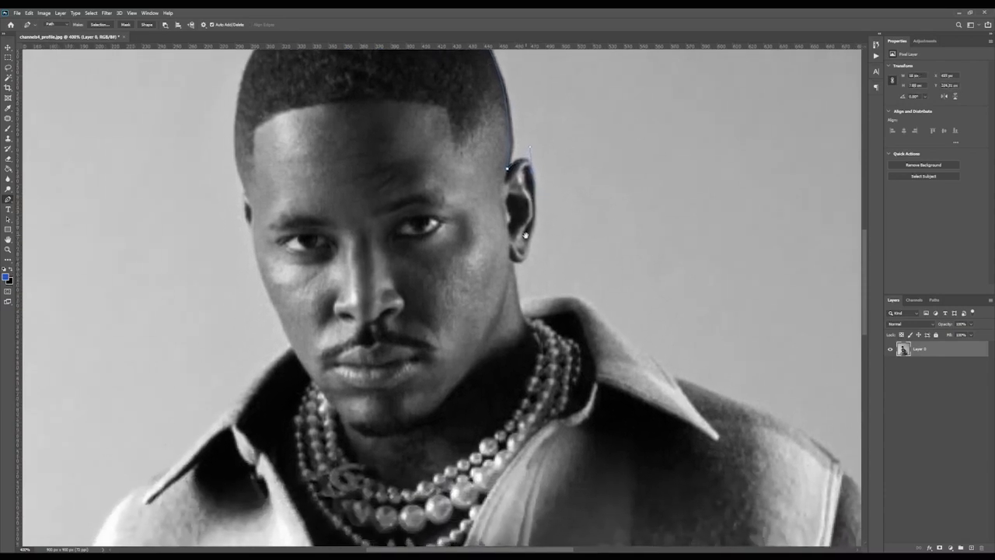
mouse_move(530, 235)
left_mouse_down()
mouse_move(515, 256)
mouse_move(532, 253)
left_mouse_up()
left_click(532, 254)
Step: Curve the path around the earlobe to where it meets the jaw
left_click_drag(533, 262, 532, 257)
left_click(513, 267)
key("ctrl+z")
left_click_drag(495, 266, 497, 266)
left_click(511, 264, "alt")
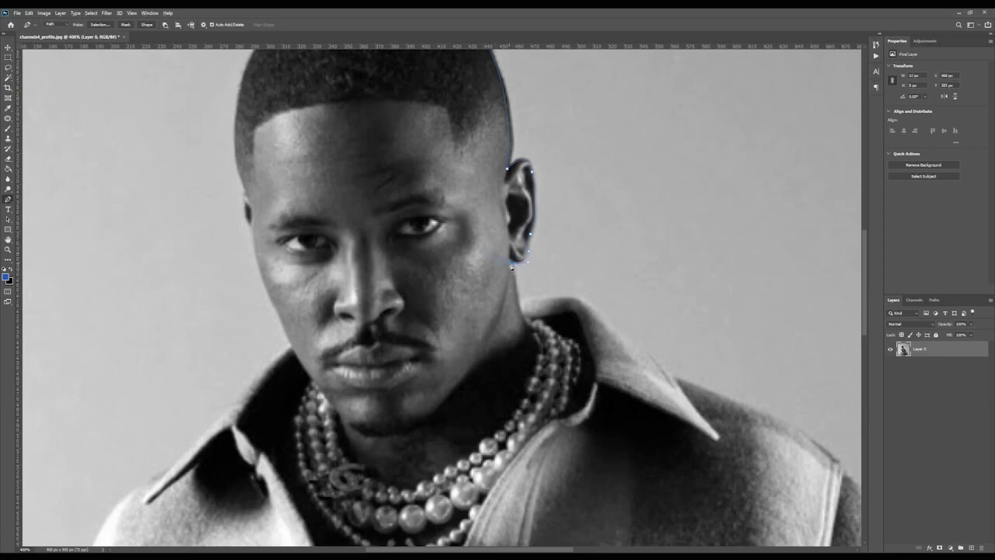
Step: Extend the path down the neck and curve it over the top of the jacket collar
left_click(522, 307)
left_click_drag(631, 308, 521, 216)
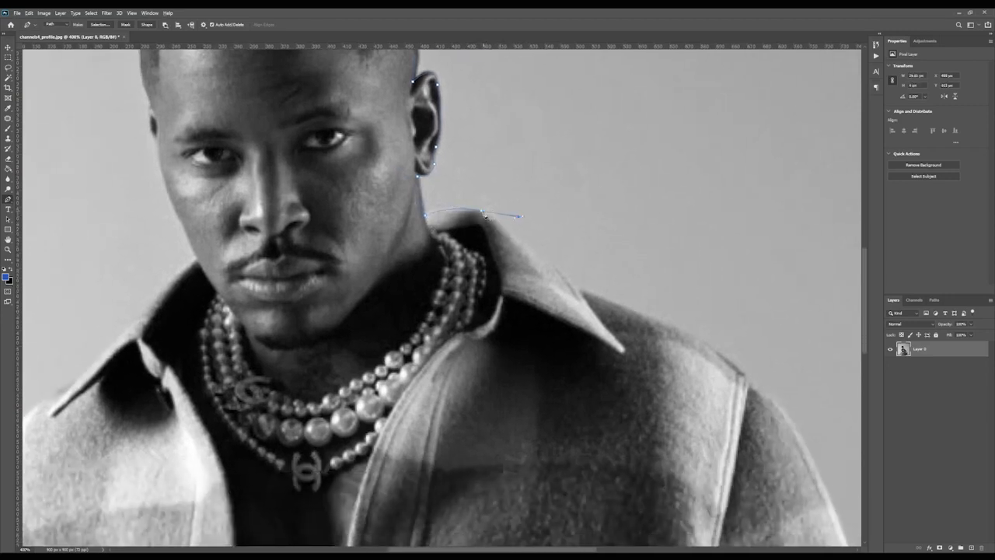
left_click(484, 212, "alt")
Step: Trace the path along the right collar's outer edge to where the collar meets the shoulder
left_click(576, 288)
key("ctrl+z")
left_click(531, 250)
key("ctrl+z")
key("ctrl+z")
left_click_drag(528, 248, 549, 280)
left_click_drag(610, 304, 609, 301)
Step: Trace the path along the right shoulder, past the sleeve seam, onto the upper sleeve
left_click_drag(634, 257, 488, 80)
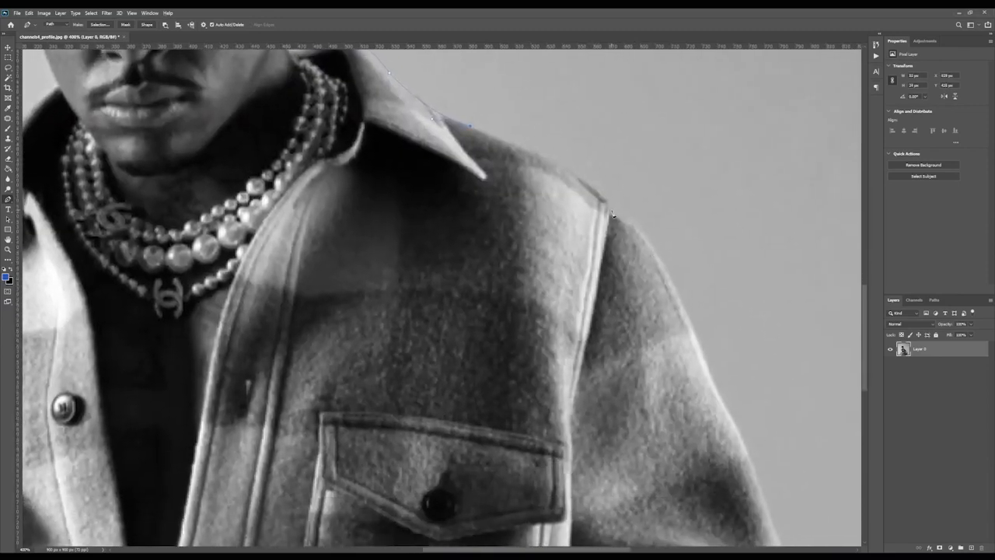
left_click_drag(613, 210, 632, 259)
left_click_drag(613, 211, 578, 176)
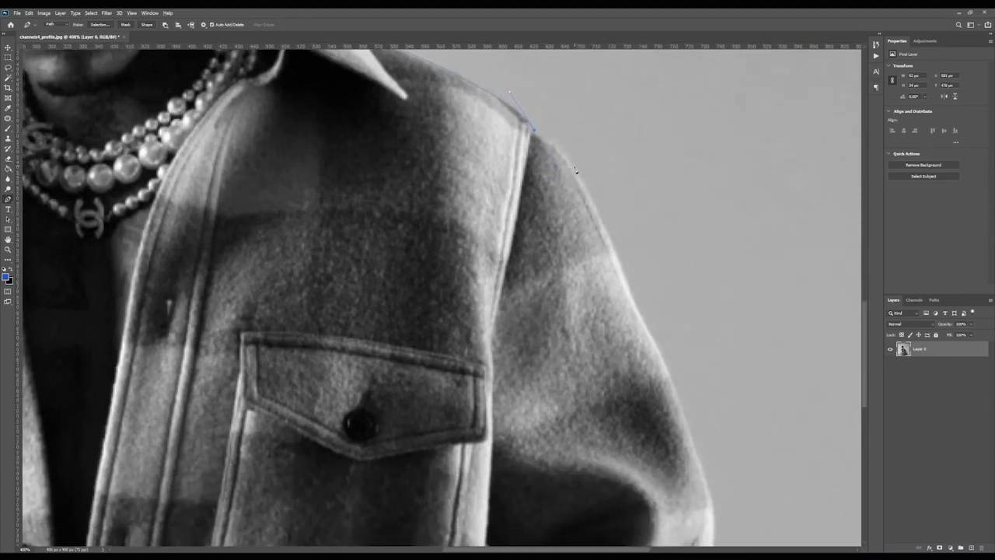
left_click(575, 166)
key("ctrl+z")
left_click_drag(576, 170, 587, 193)
Step: Continue the path down the outer edge of the right sleeve to just above the elbow
left_click_drag(653, 216, 615, 55)
left_click_drag(634, 283, 567, 395)
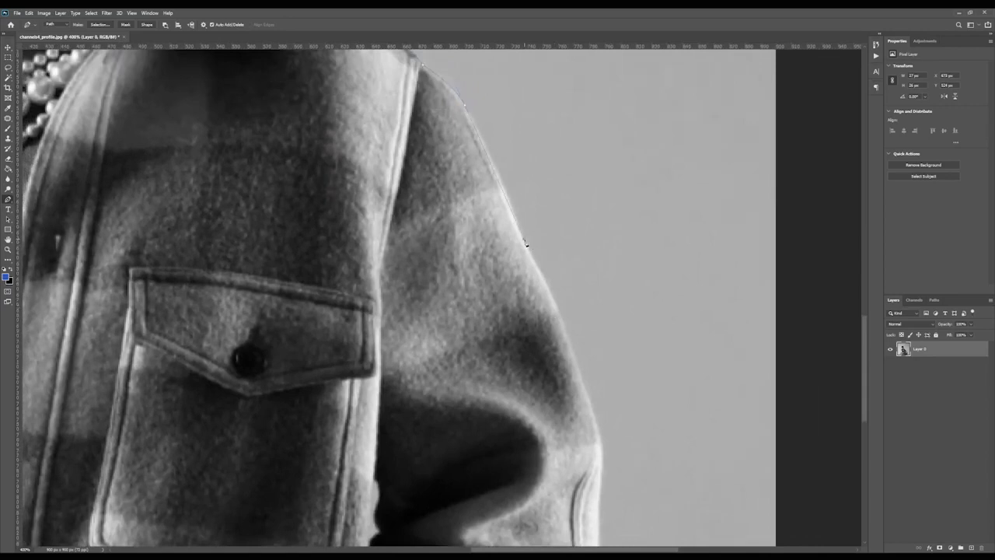
left_click(524, 239)
left_click_drag(525, 240, 535, 283)
scroll(528, 228, "down", 3)
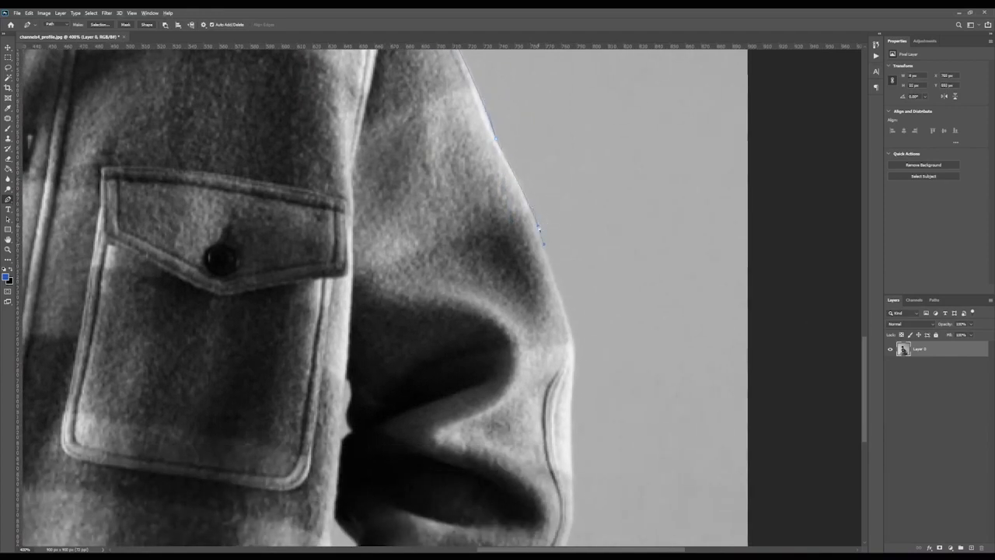
scroll(609, 238, "down", 2)
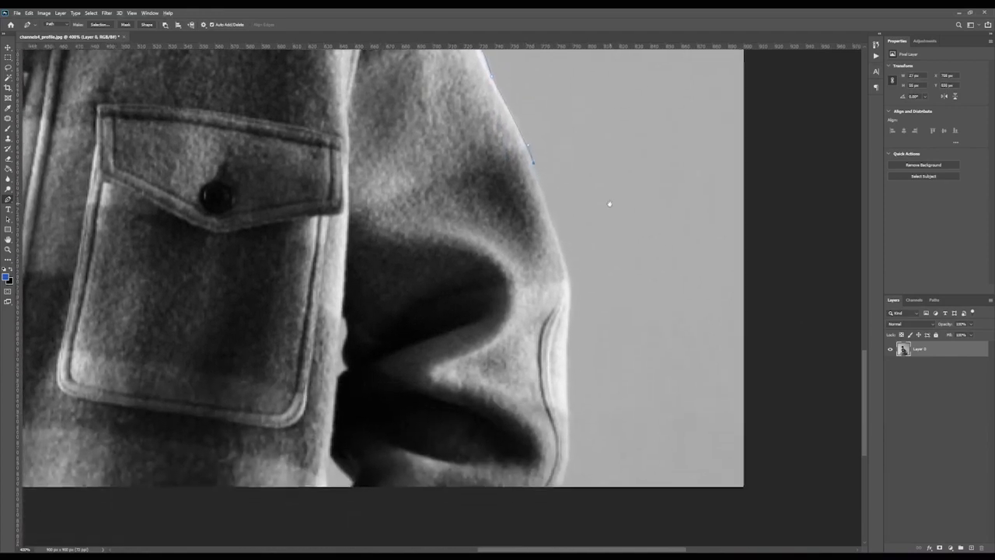
left_click(560, 247)
left_click_drag(567, 264, 566, 262)
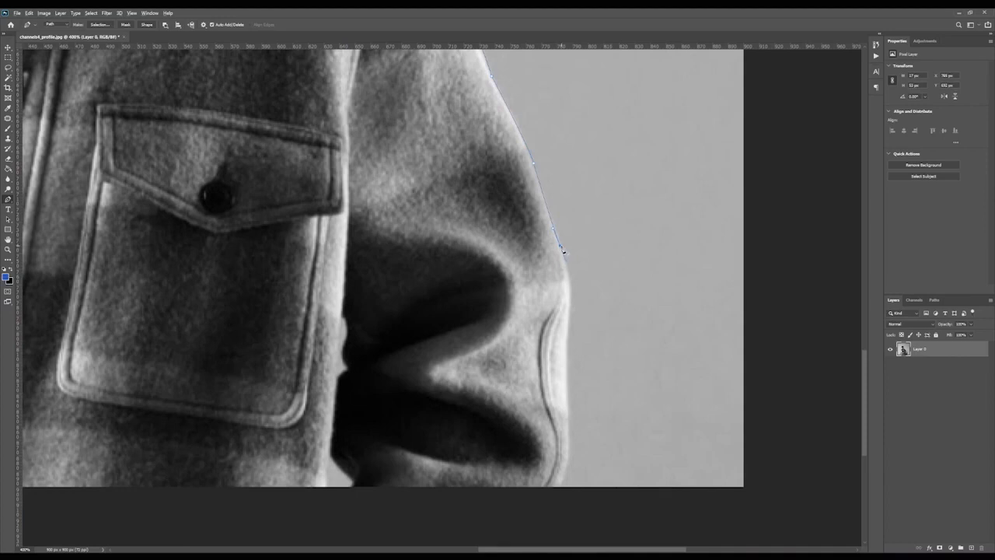
Step: Trace the path around the right elbow and down the lower sleeve to just below the image's bottom edge
left_click_drag(633, 291, 642, 239)
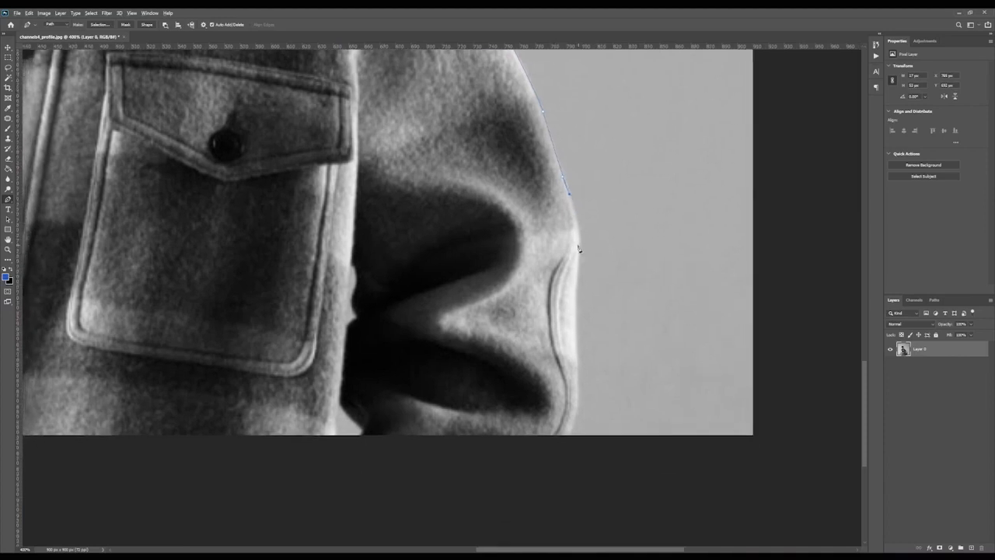
left_click_drag(571, 263, 578, 257)
key("ctrl+z")
left_click(575, 260)
mouse_move(576, 254)
left_mouse_down()
mouse_move(570, 267)
mouse_move(583, 263)
left_mouse_up()
left_click(577, 250, "alt")
left_click(577, 252)
left_click(578, 343)
mouse_move(559, 445)
left_mouse_down()
mouse_move(533, 466)
mouse_move(558, 451)
left_mouse_up()
Step: Run the path straight beneath the image's bottom edge to below the opposite sleeve
left_click_drag(300, 329, 751, 318)
left_click_drag(333, 384, 642, 437)
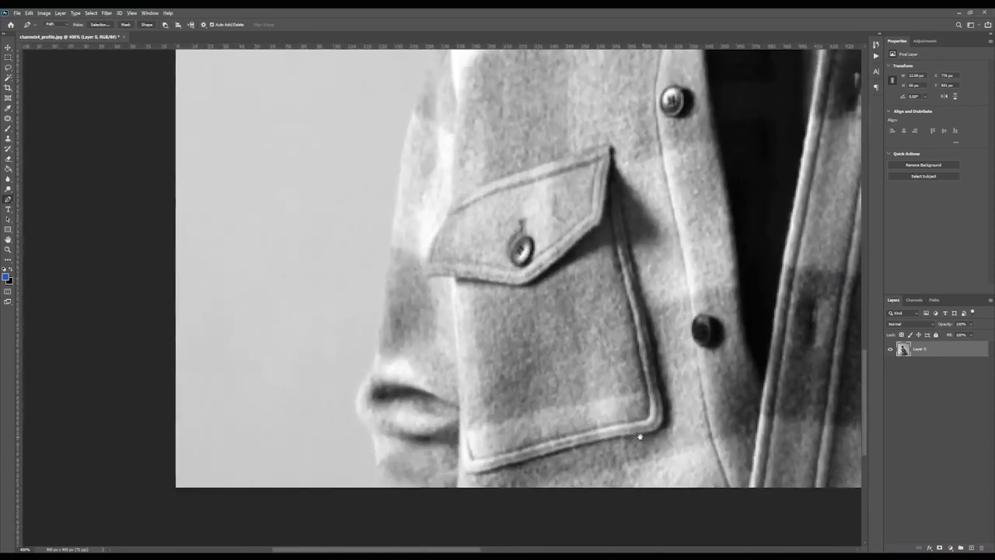
left_click_drag(377, 493, 381, 474)
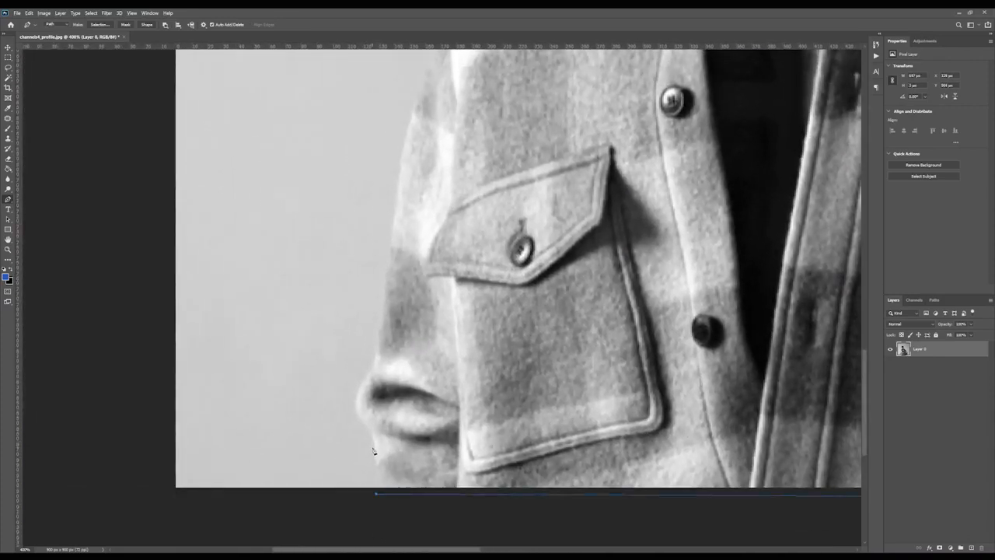
Step: Trace the path up and around the bulging fold at the bottom of the left sleeve
mouse_move(370, 429)
left_mouse_down()
mouse_move(355, 419)
mouse_move(371, 434)
left_mouse_up()
left_click_drag(362, 384, 374, 350)
scroll(364, 391, "up", 2)
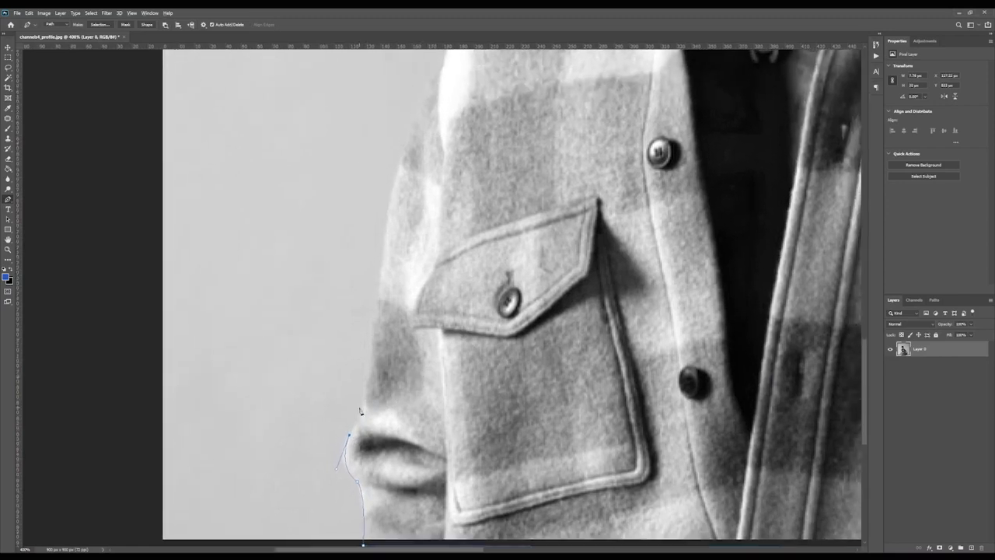
left_click(363, 413)
Step: Continue the path up the left sleeve's outer edge to beside the chest pocket flap
scroll(364, 414, "up", 2)
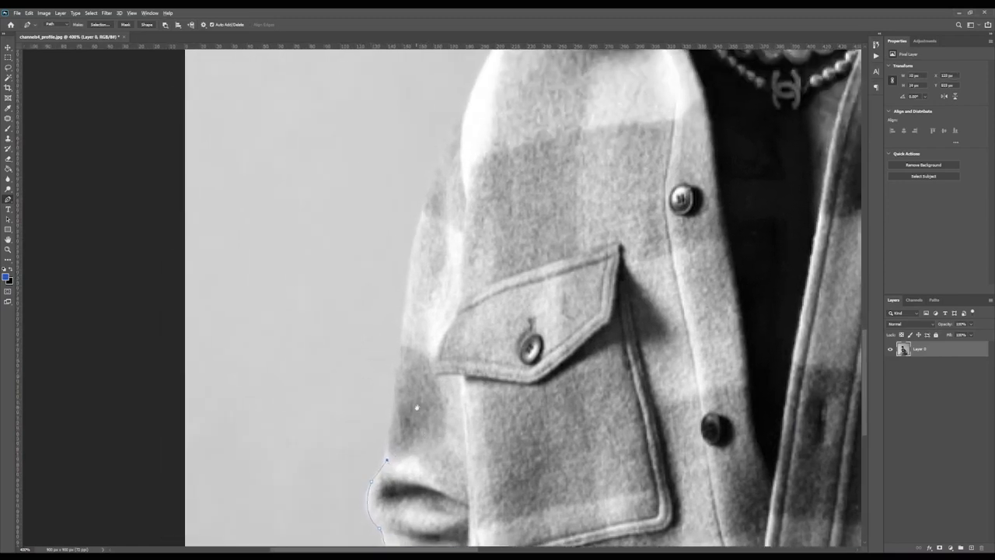
mouse_move(387, 430)
left_mouse_down()
mouse_move(373, 422)
mouse_move(390, 437)
left_mouse_up()
left_click_drag(400, 372, 412, 350)
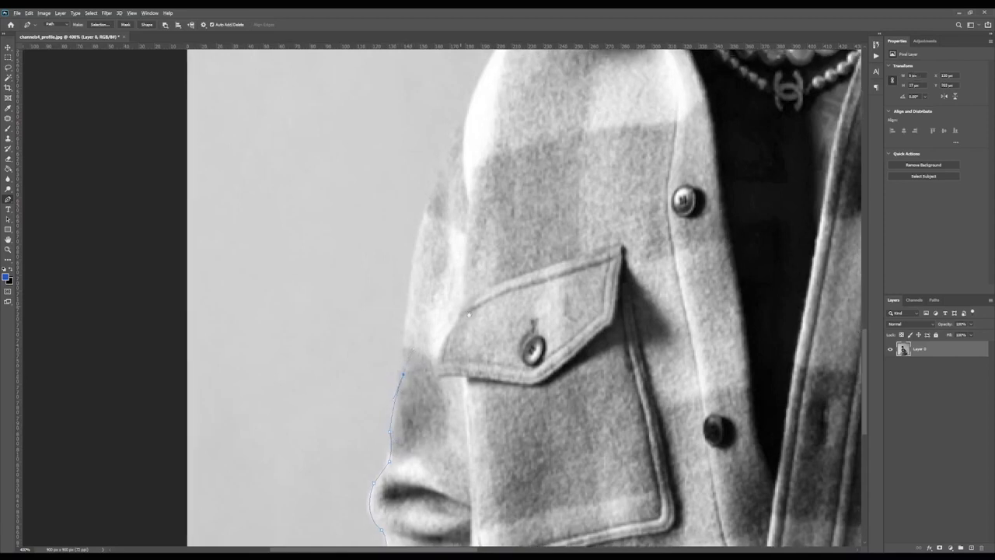
scroll(447, 412, "up", 3)
scroll(447, 412, "left", 2)
left_click_drag(454, 444, 446, 433)
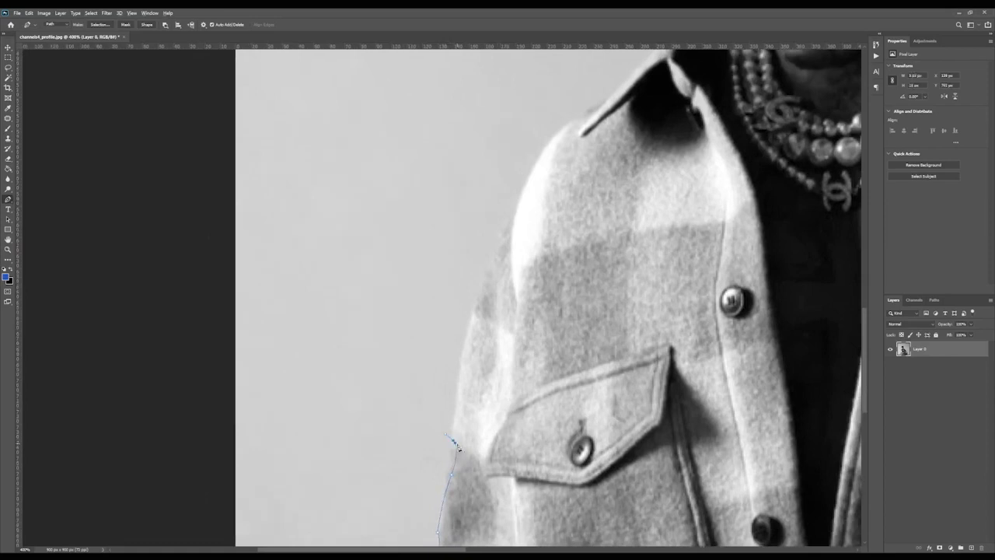
left_click(454, 442, "alt")
Step: Trace the path up the left upper sleeve and onto the outer curve of the shoulder
left_click_drag(467, 346, 488, 327)
left_click(466, 347, "alt")
left_click_drag(467, 349, 476, 308)
scroll(467, 354, "up", 4)
scroll(468, 354, "right", 2)
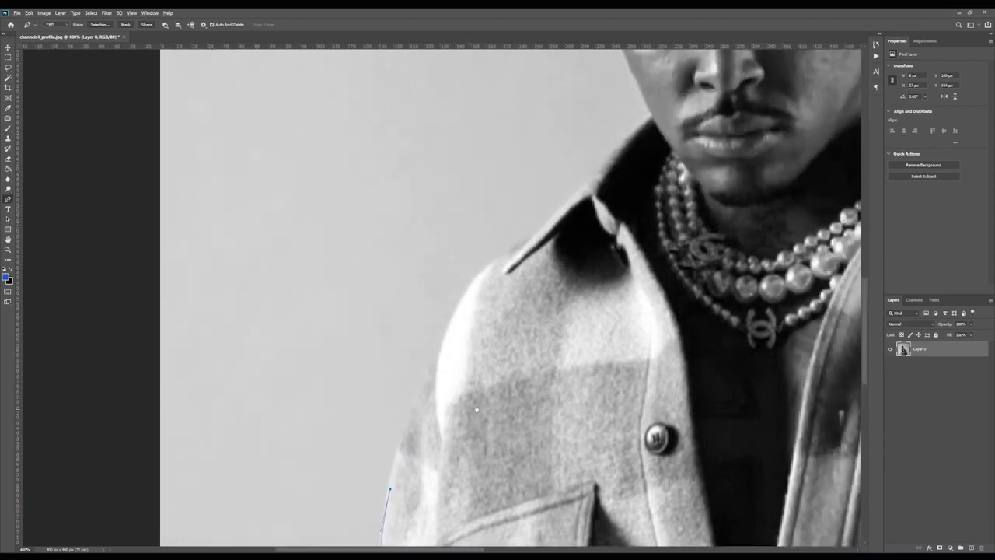
left_click_drag(443, 347, 483, 279)
left_click(443, 348, "alt")
Step: Trace the path over the left shoulder and along the collar's outer edge to where it meets the face
left_click_drag(556, 308, 563, 379)
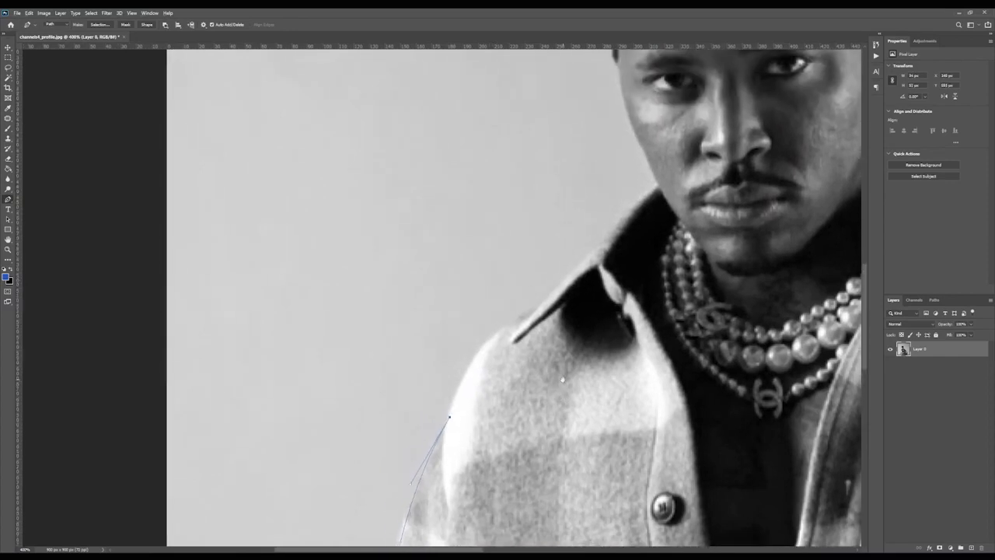
left_click_drag(534, 312, 535, 380)
left_click(535, 314, "alt")
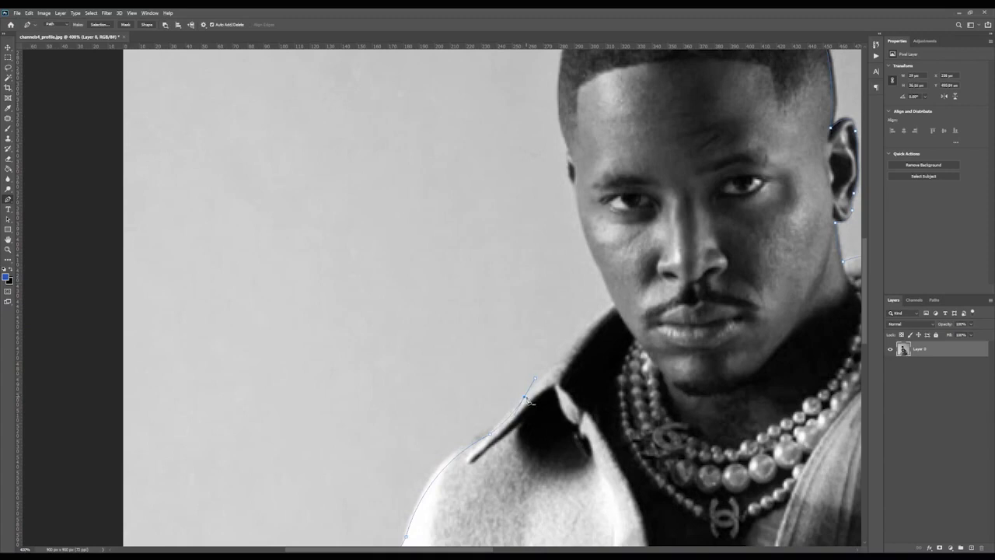
key("ctrl+z")
left_click_drag(552, 370, 566, 354)
left_click(552, 371, "alt")
left_click(552, 371, "alt")
left_click_drag(582, 221, 580, 397)
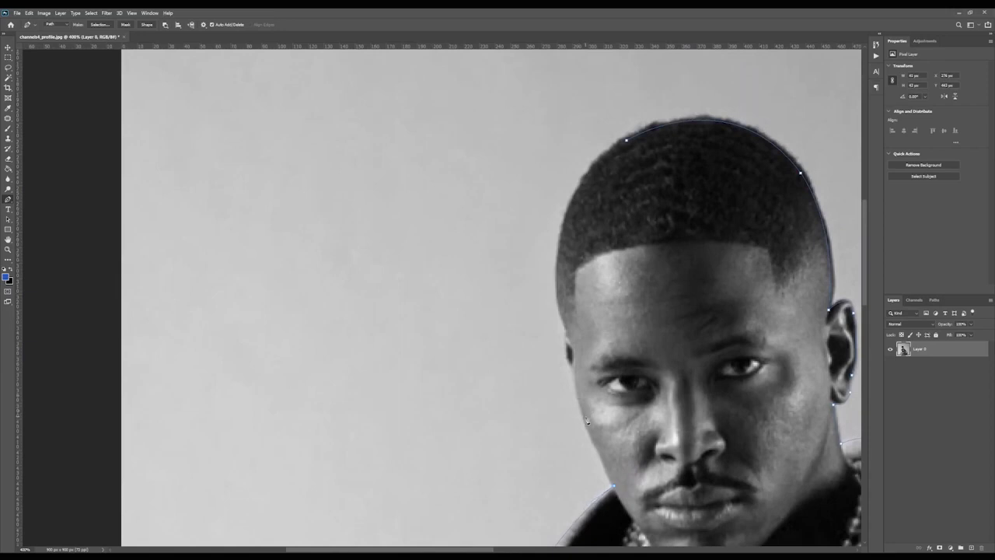
Step: Trace the path up the left edge of the face and past the ear to just below the hair
left_click(587, 421)
left_click(576, 372)
left_click(579, 371)
left_click_drag(577, 369, 578, 340)
left_click(580, 372, "alt")
mouse_move(566, 330)
left_mouse_down()
mouse_move(577, 299)
mouse_move(573, 334)
left_mouse_up()
left_click_drag(591, 296, 535, 379)
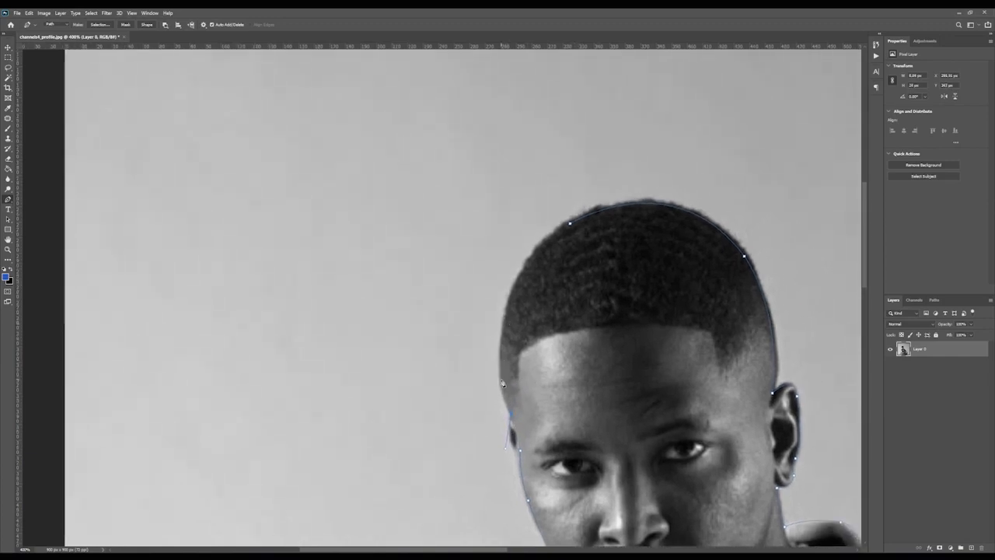
Step: Trace the path up the left side of the hair and close it at the starting point on the crown
left_click(497, 362)
key("ctrl+z")
left_click(502, 383)
left_click(504, 381)
left_click_drag(497, 352, 497, 354)
left_click(501, 377, "alt")
left_click_drag(570, 226, 631, 206)
key("ctrl+z")
left_click_drag(575, 225, 650, 186)
Step: Load the closed path as a selection and add an inverted layer mask that isolates the man from the background
key("ctrl+Return")
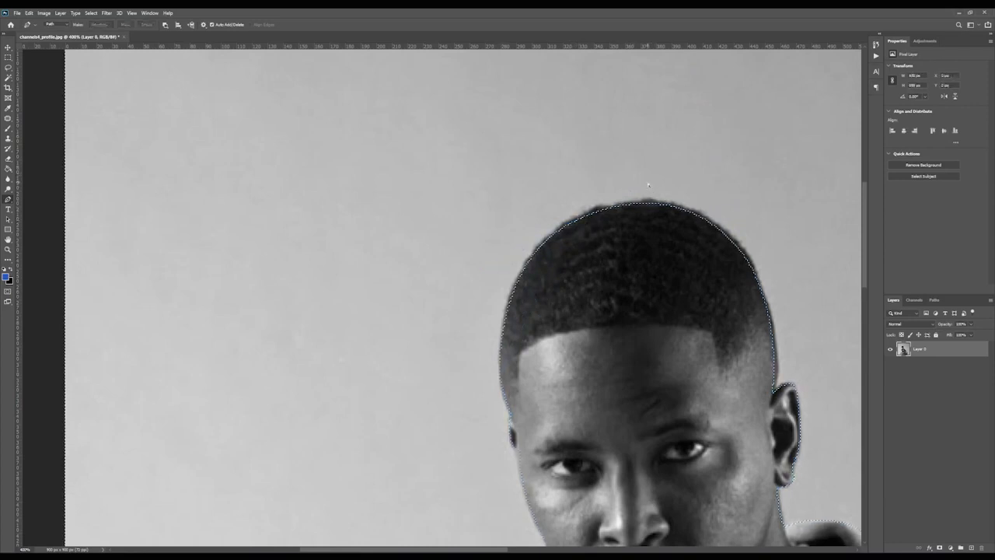
key("ctrl+minus")
key("ctrl+minus")
key("ctrl+minus")
key("ctrl+minus")
key("ctrl+minus")
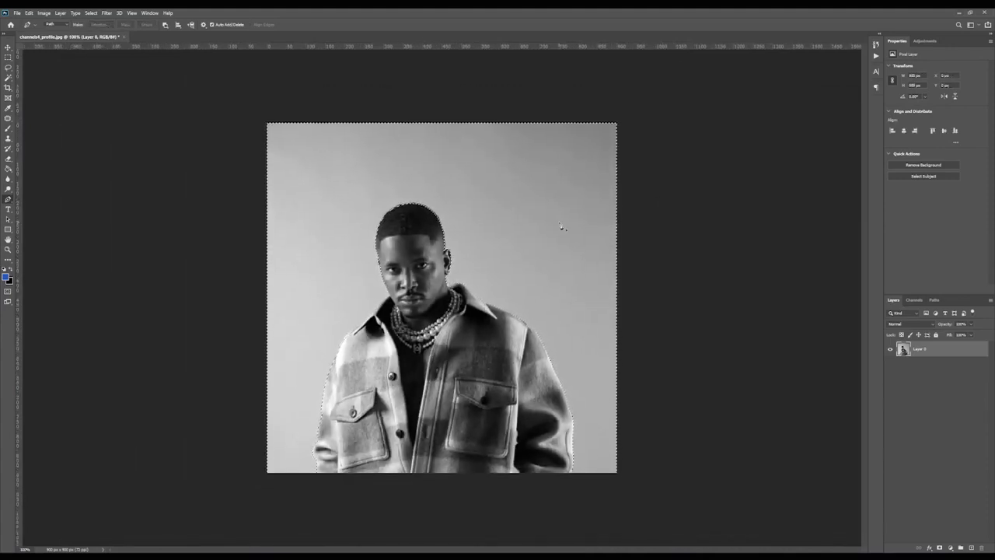
left_click(939, 548)
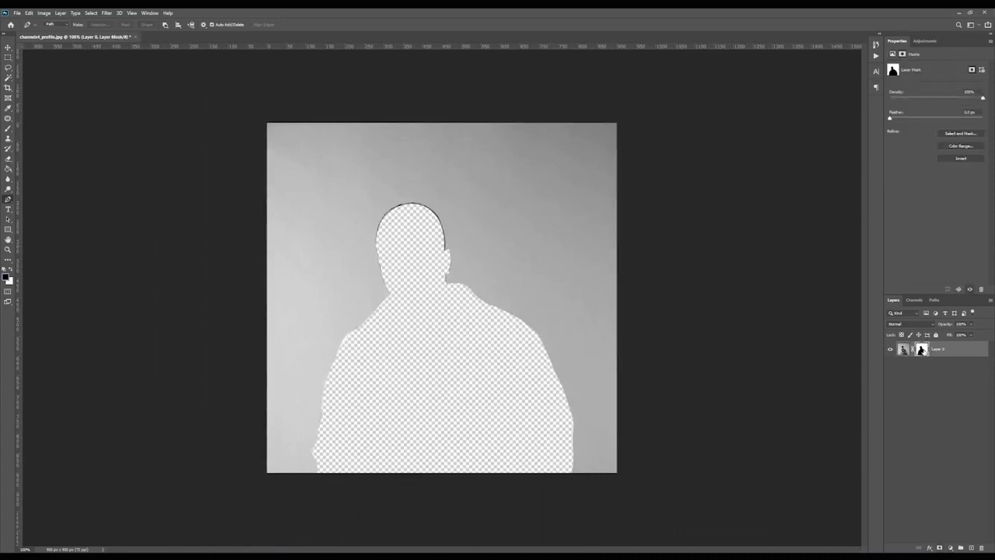
key("ctrl+i")
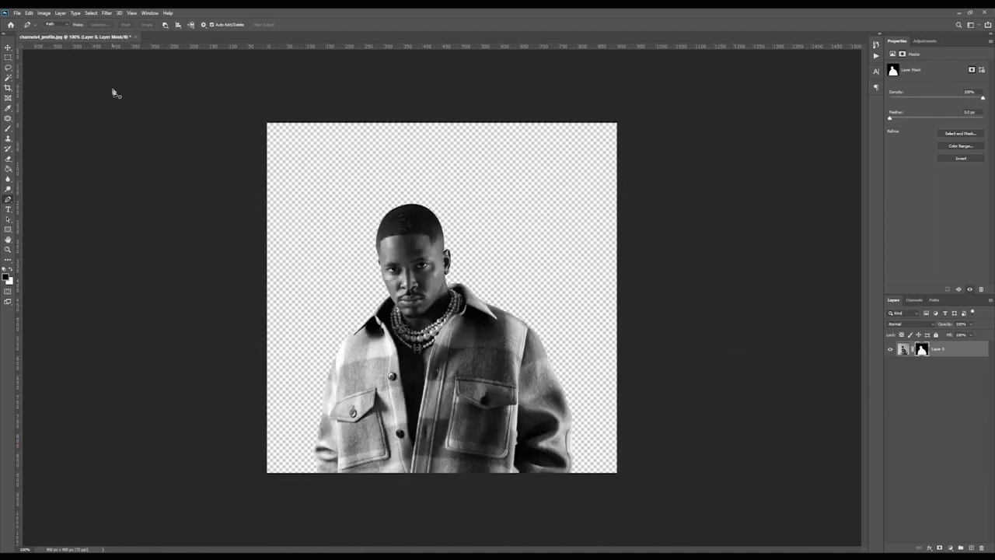
Step: Duplicate the masked portrait layer and hide the original Layer 0
left_click(8, 48)
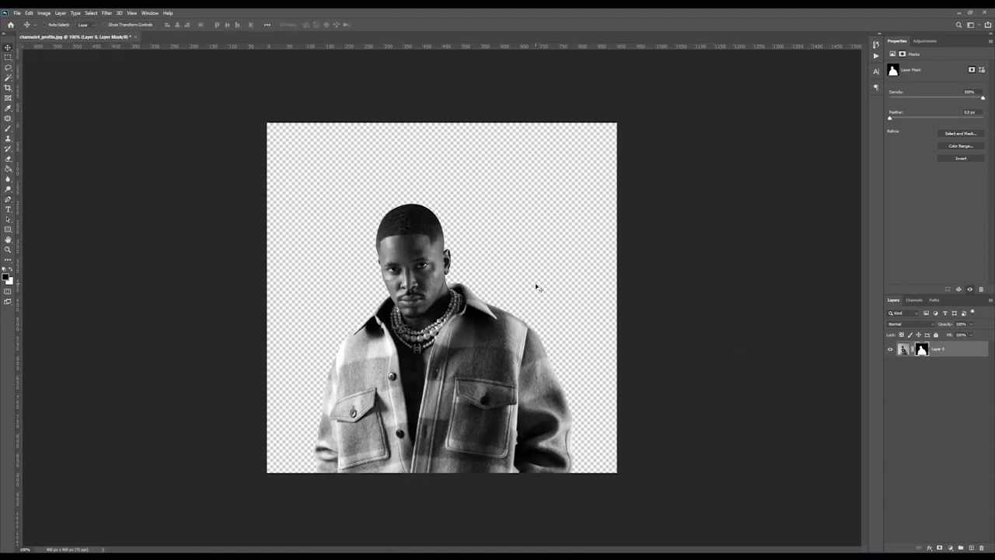
key("ctrl+j")
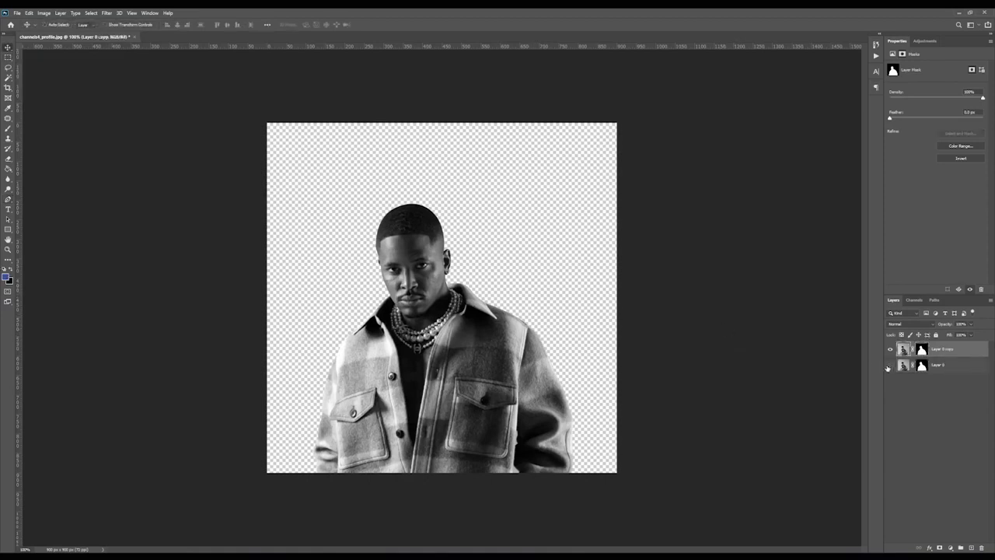
left_click(890, 365)
left_click(890, 349)
left_click(890, 349)
left_click(890, 349)
left_click(891, 349)
Step: Add an empty layer between the two portrait layers and fill it with the blue foreground colour
left_click(954, 366)
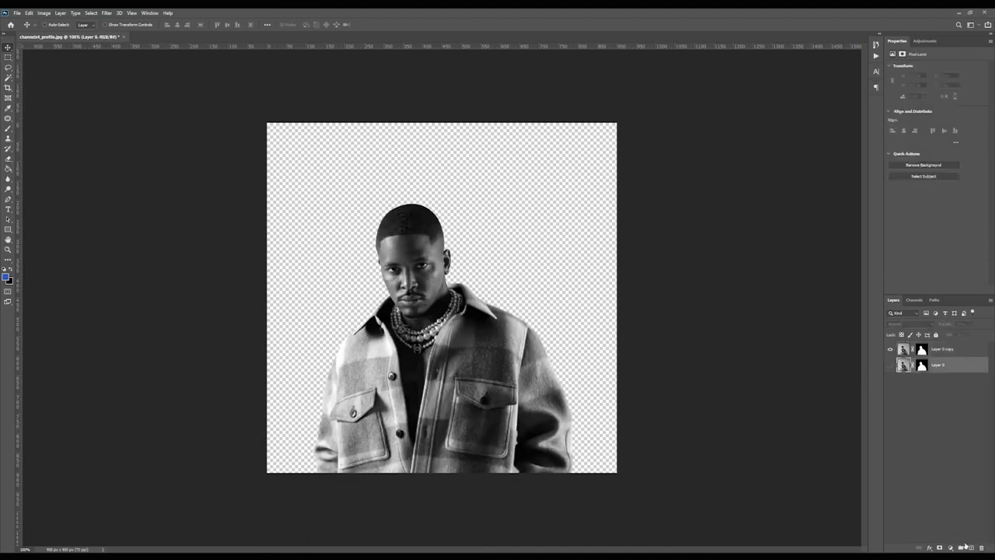
left_click(970, 547)
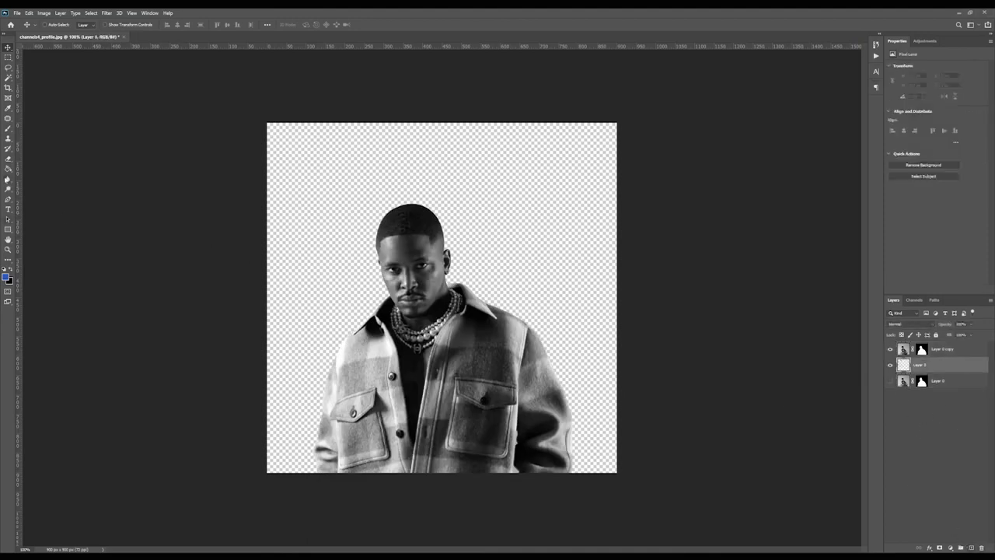
left_click(7, 168)
left_click(325, 204)
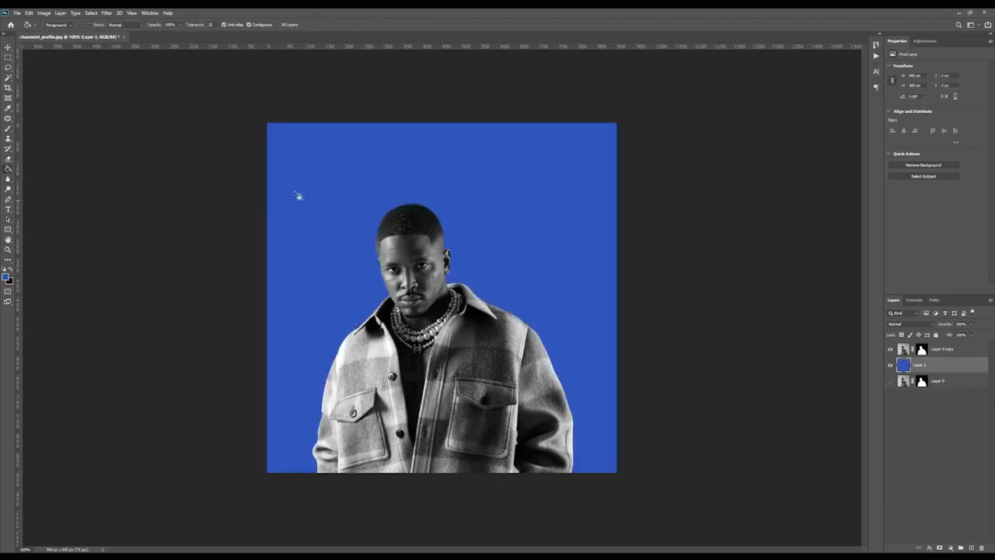
left_click(7, 48)
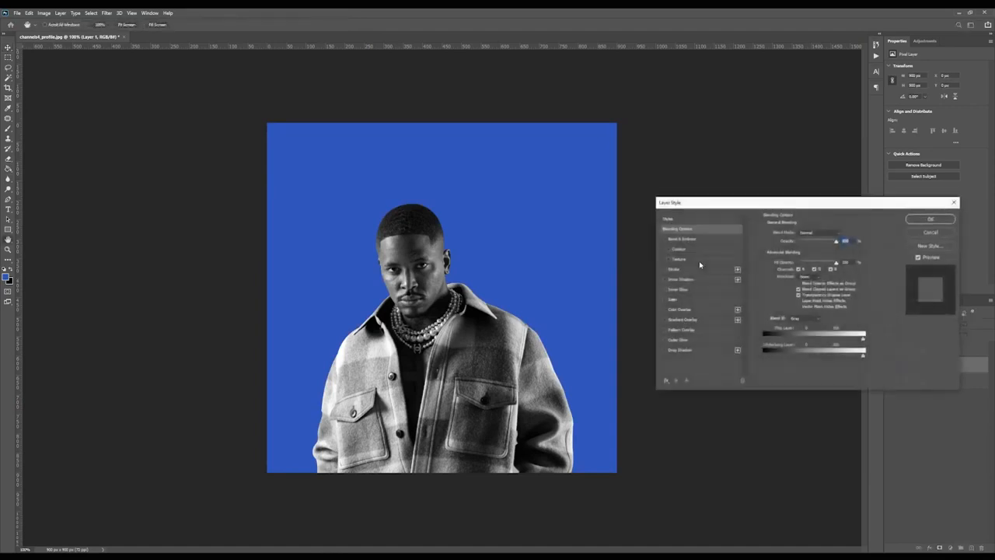
Step: Add a Gradient Overlay to the blue layer using the Foreground to Background preset from Basics
left_click(682, 319)
left_click(806, 252)
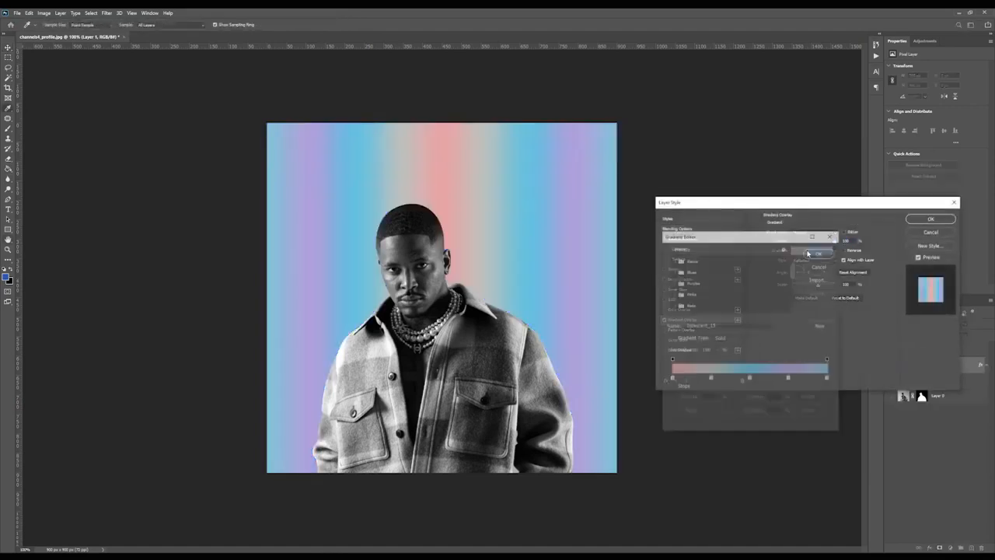
left_click(672, 263)
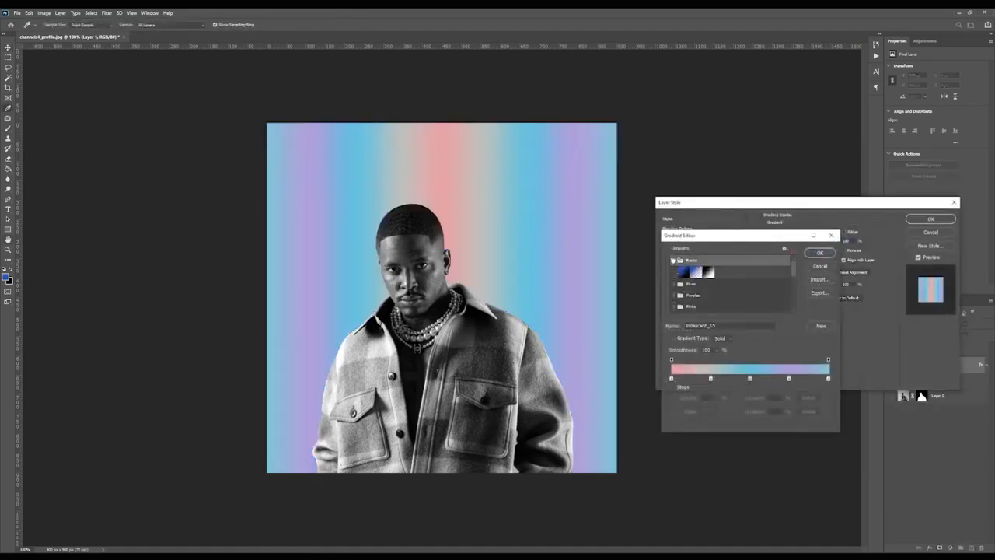
left_click(684, 272)
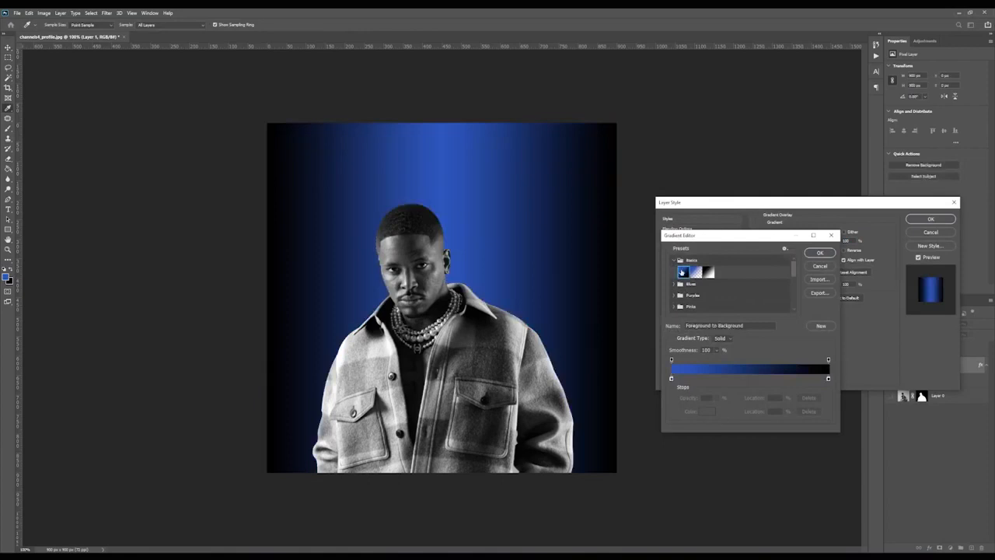
Step: Set the gradient's first colour stop to ff0000 and its end stop to a dark red
double_click(672, 378)
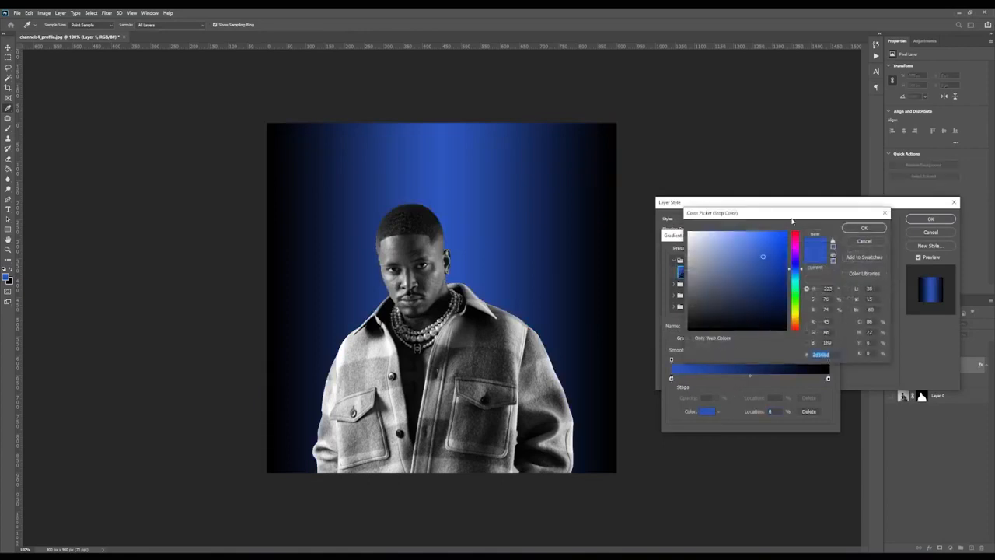
type("ff0000")
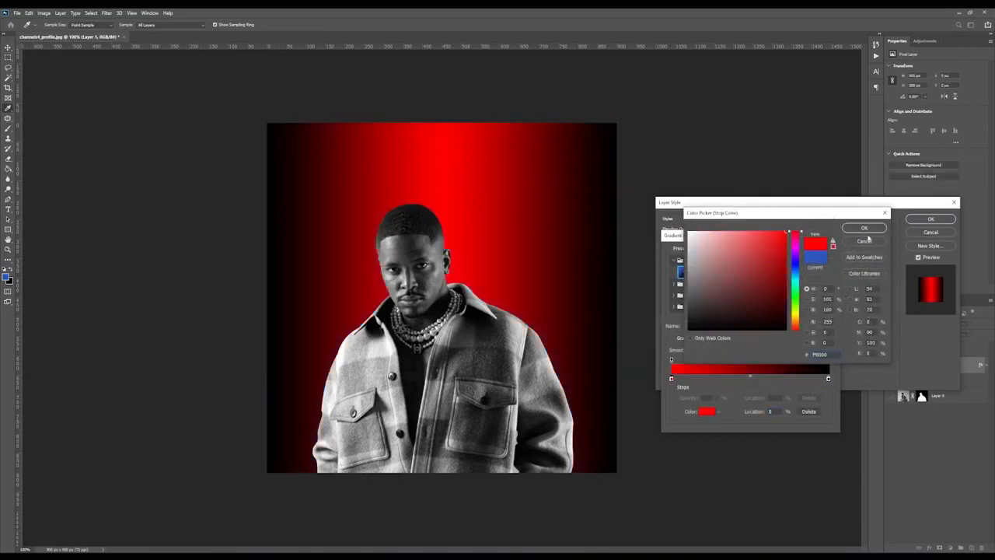
left_click(864, 228)
left_click(829, 379)
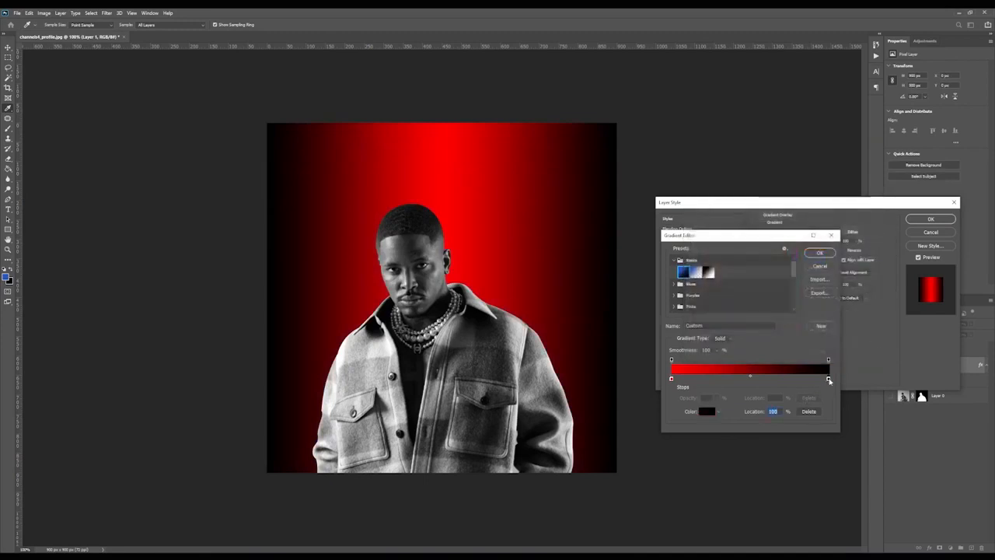
double_click(829, 380)
left_click(784, 300)
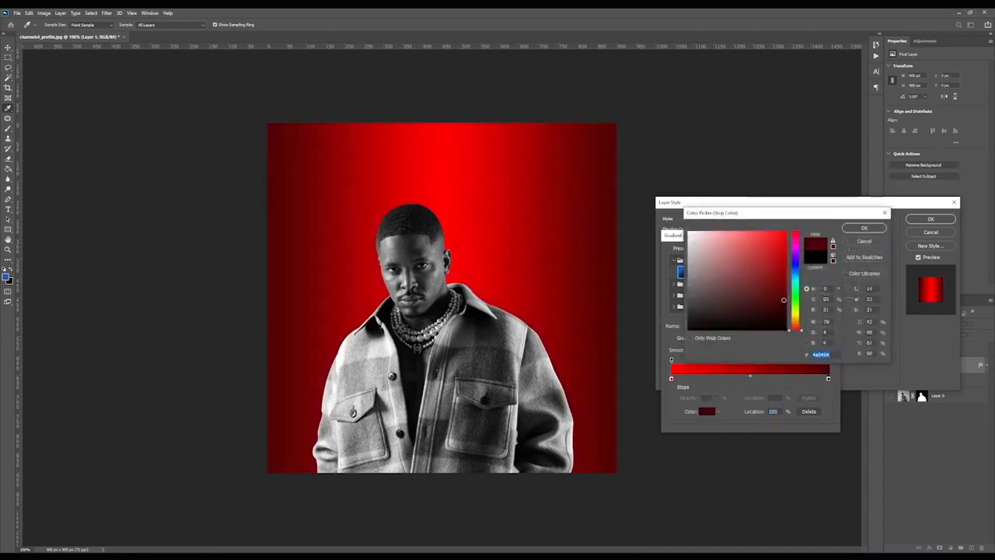
mouse_move(784, 300)
left_mouse_down()
mouse_move(784, 309)
mouse_move(783, 296)
left_mouse_up()
left_click(863, 228)
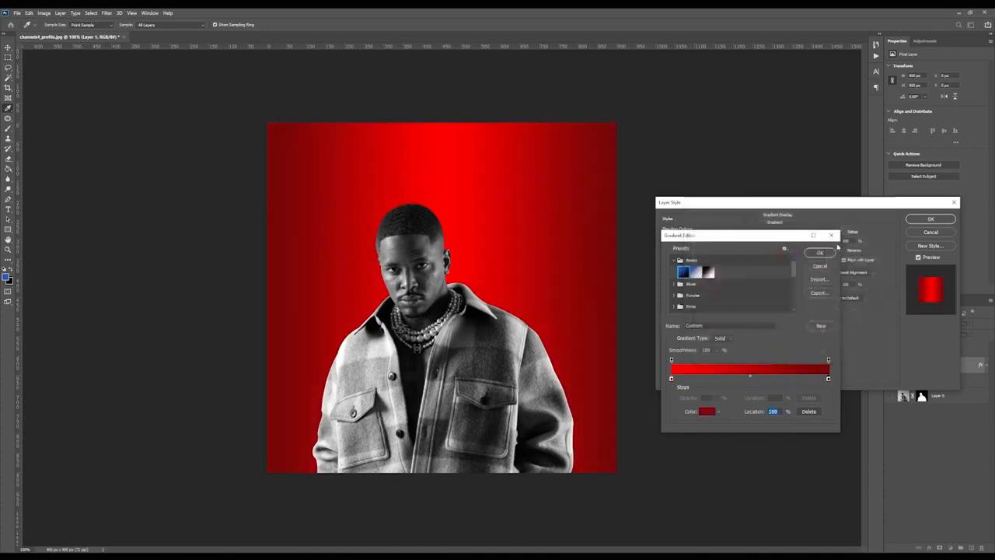
Step: Switch the overlay to the Black, White preset in Linear style, angled to run almost vertically
left_click(708, 271)
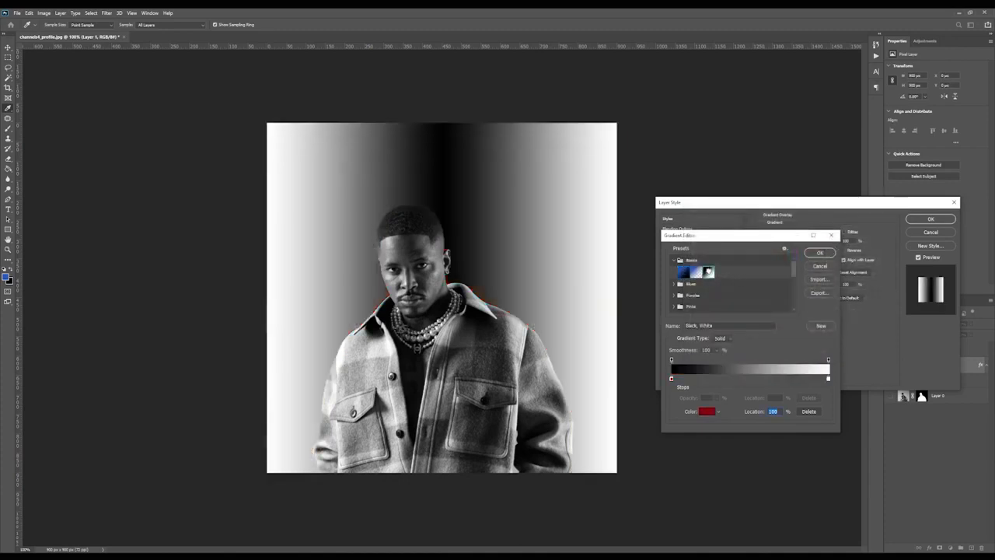
left_click(820, 253)
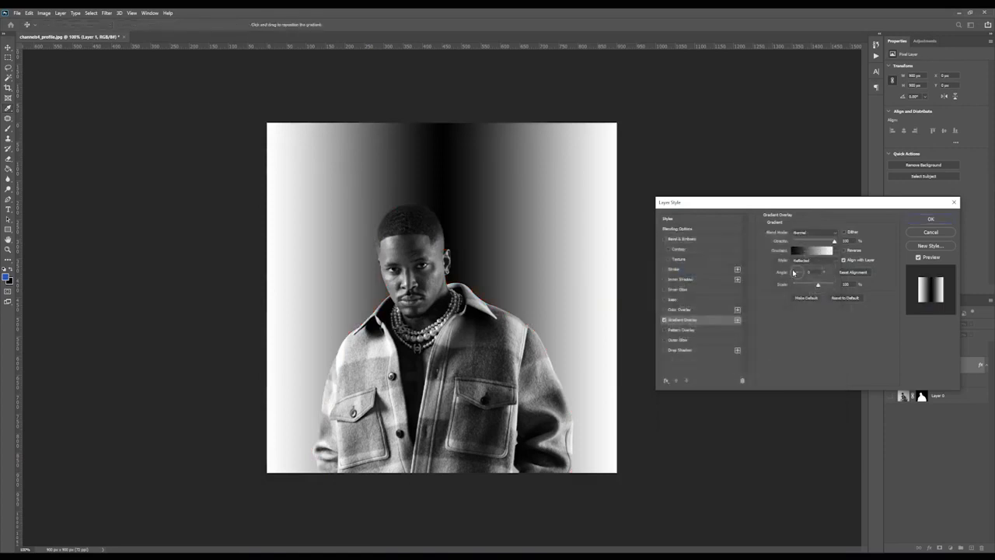
left_click_drag(793, 272, 798, 266)
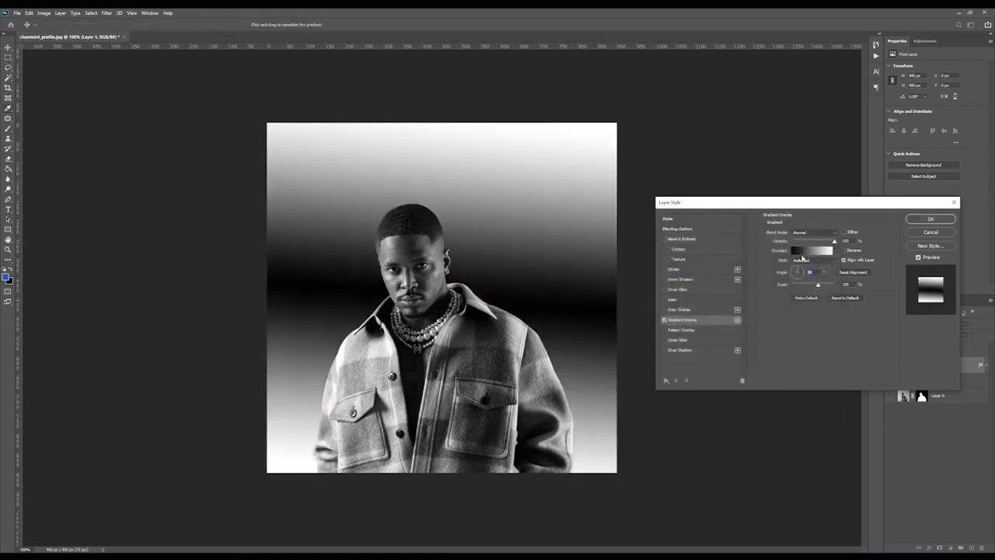
left_click(800, 261)
left_click(806, 267)
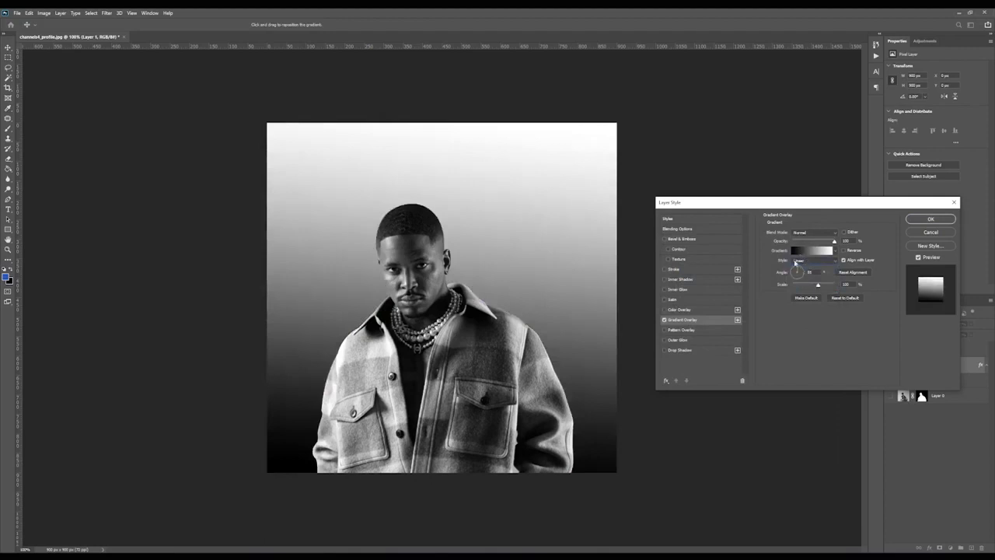
left_click_drag(797, 271, 796, 269)
key("shift+Down")
key("shift+Down")
key("shift+Down")
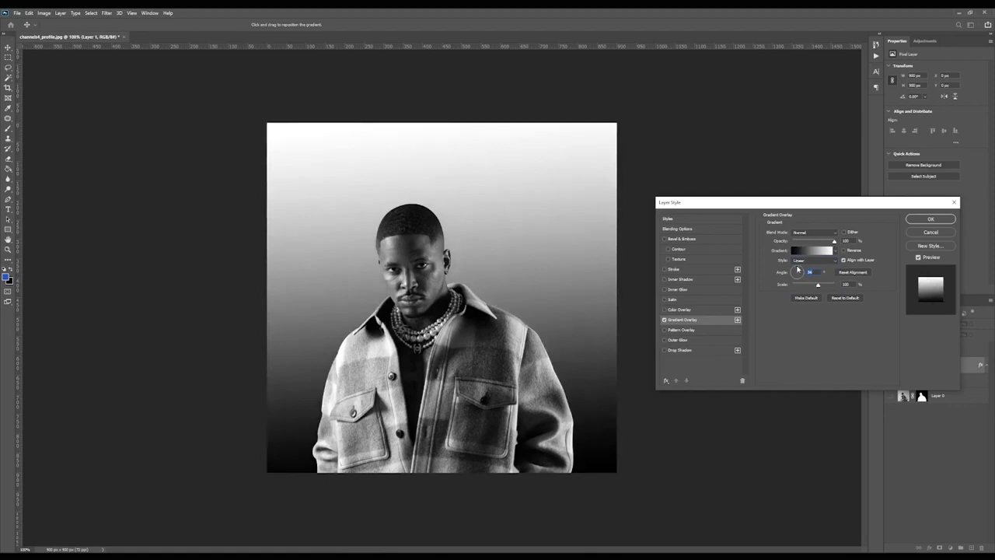
Step: Change the gradient's black colour stop to a dark red
left_click(822, 250)
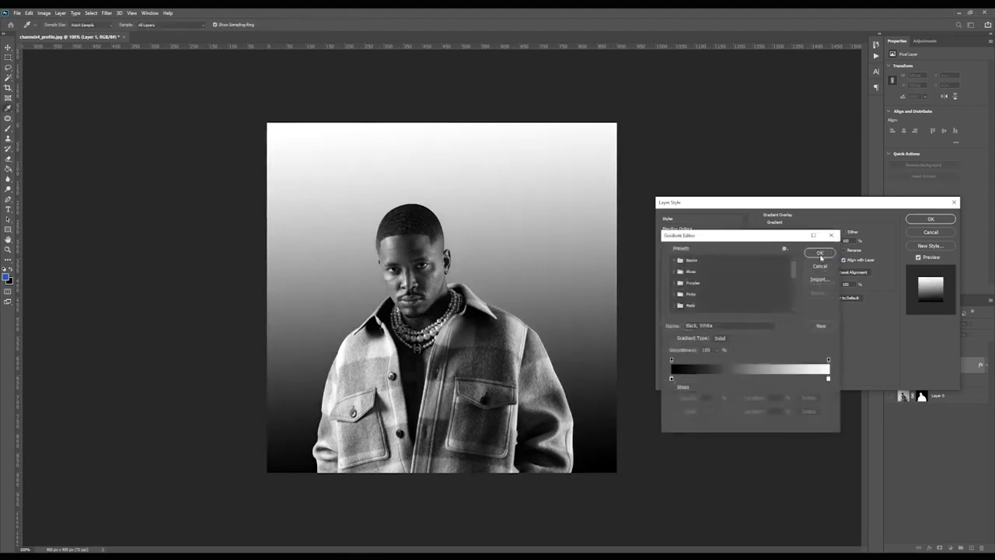
double_click(671, 379)
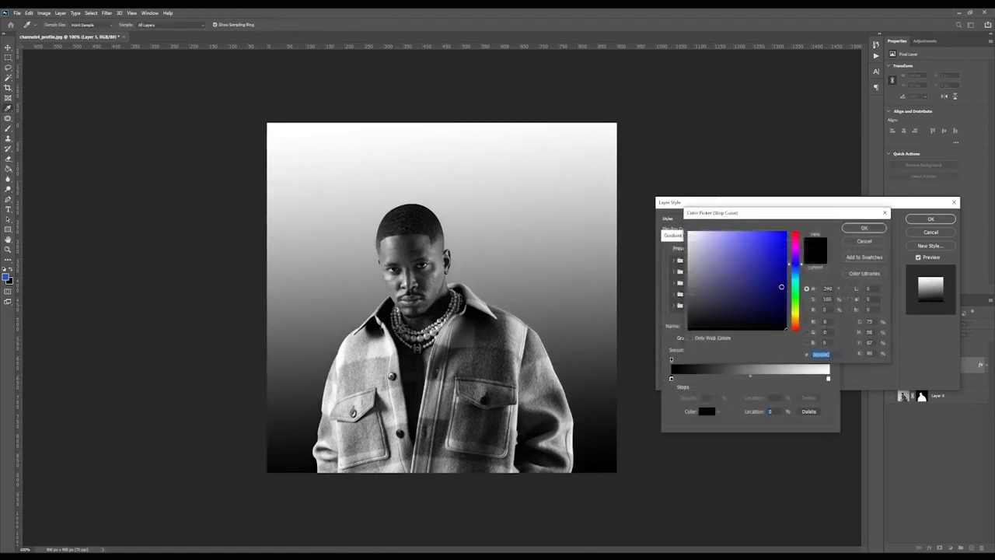
left_click_drag(781, 287, 794, 232)
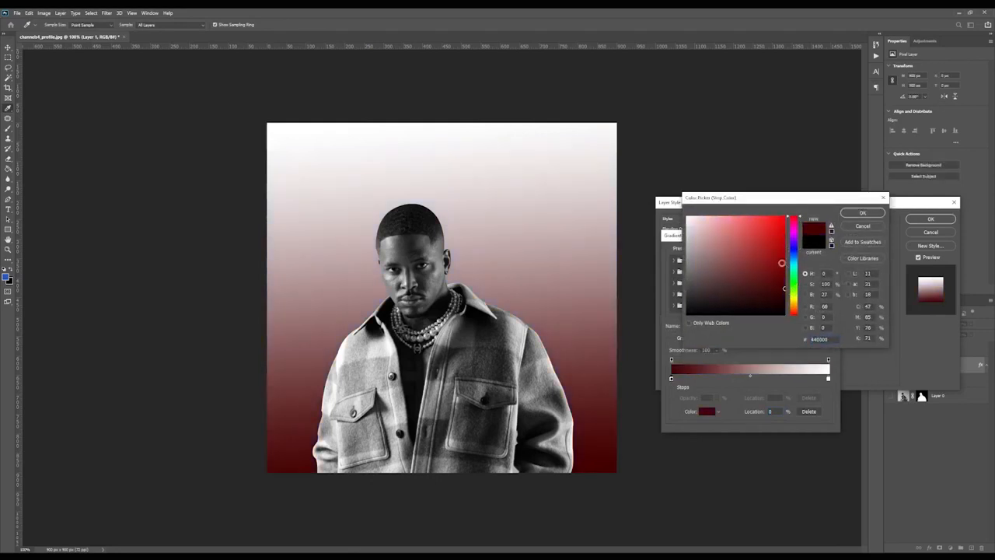
left_click_drag(783, 288, 776, 272)
left_click(862, 212)
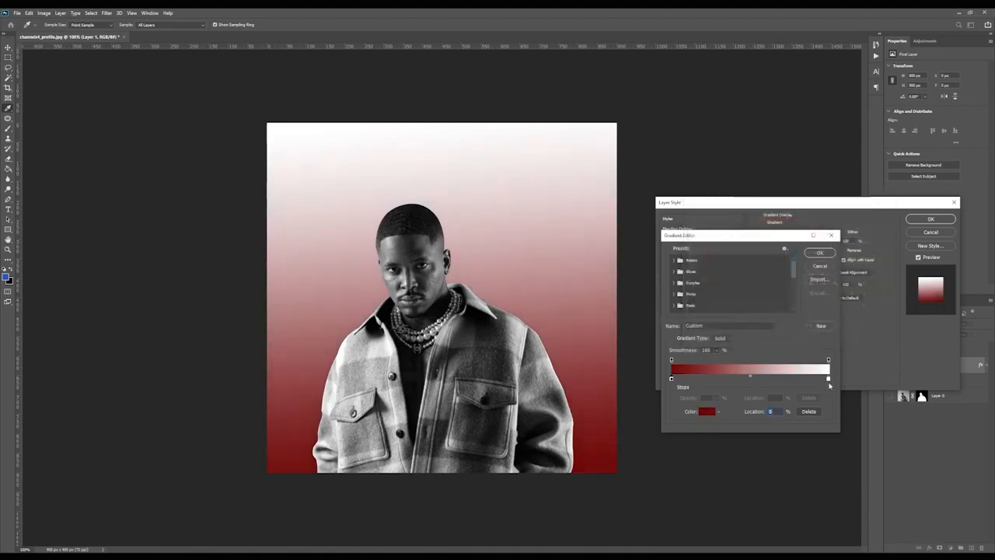
Step: Change the gradient's white colour stop to bright red ff0d0d and apply the Gradient Overlay
double_click(828, 379)
left_click_drag(794, 231, 810, 190)
left_click(779, 217)
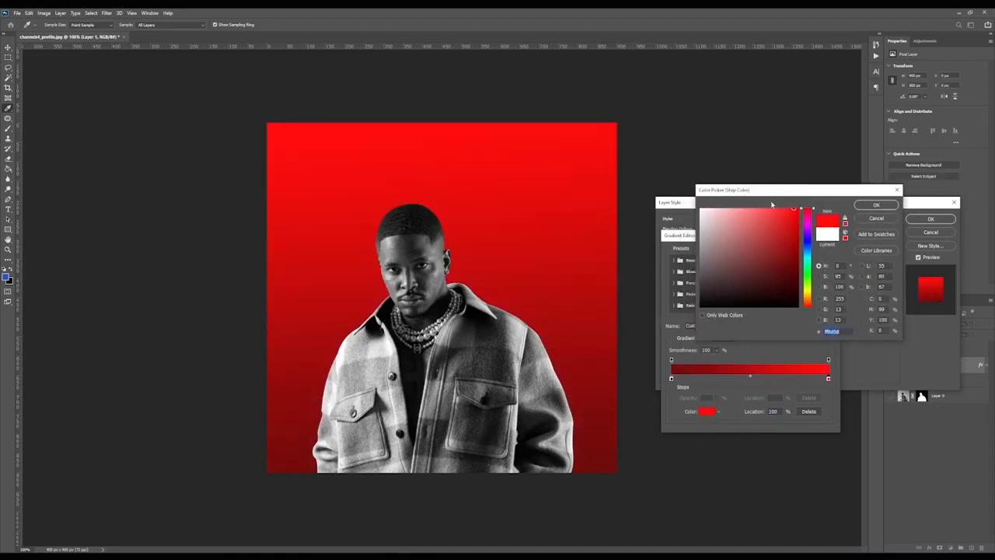
left_click(876, 205)
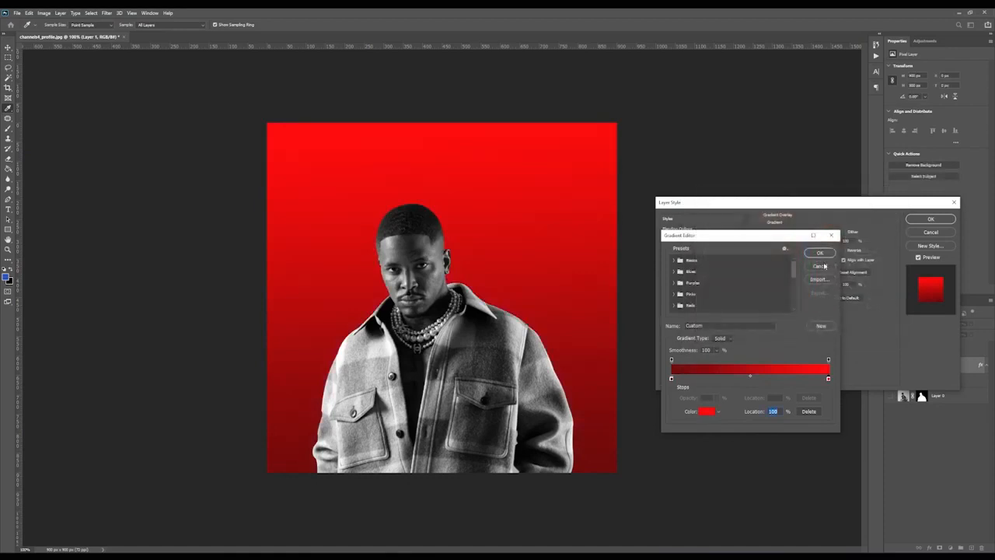
left_click(822, 254)
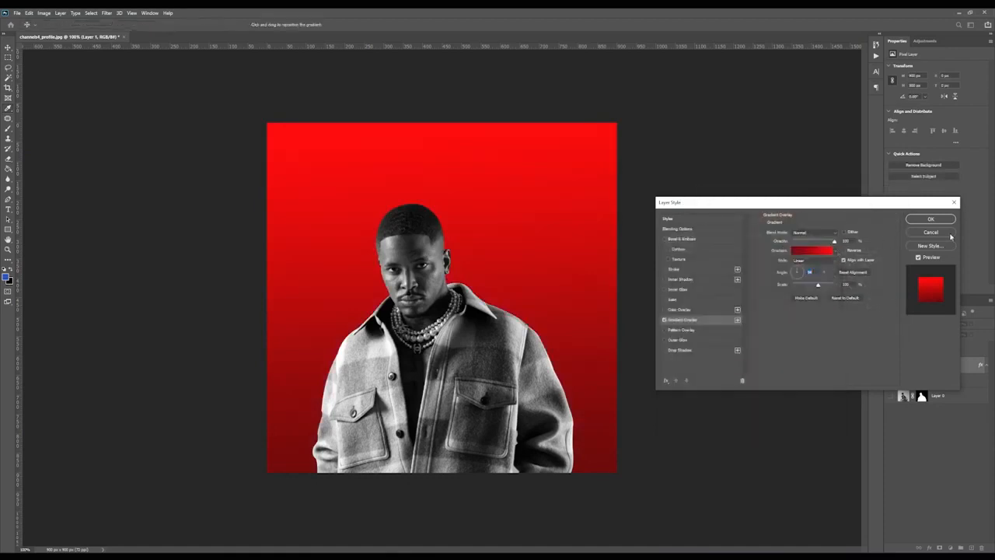
left_click(930, 219)
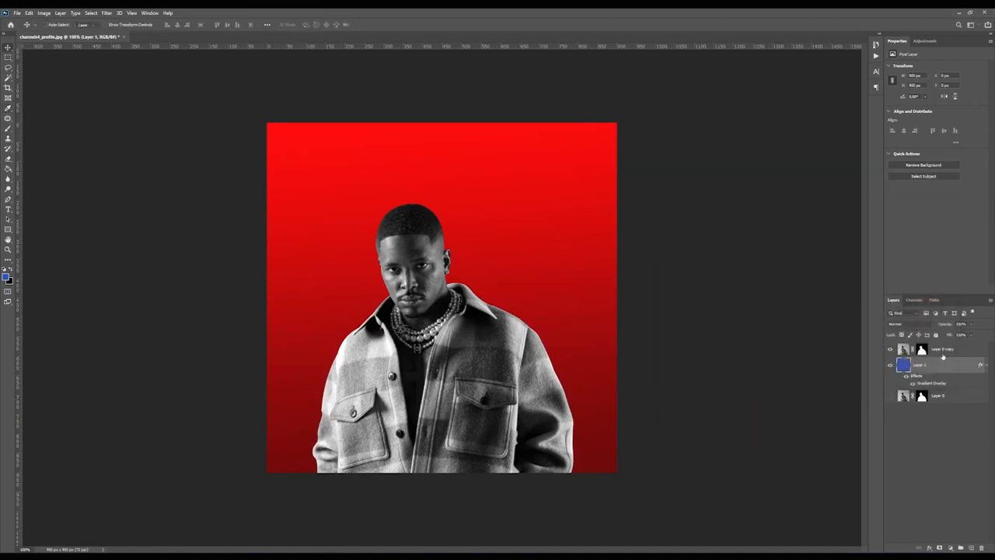
left_click(946, 352)
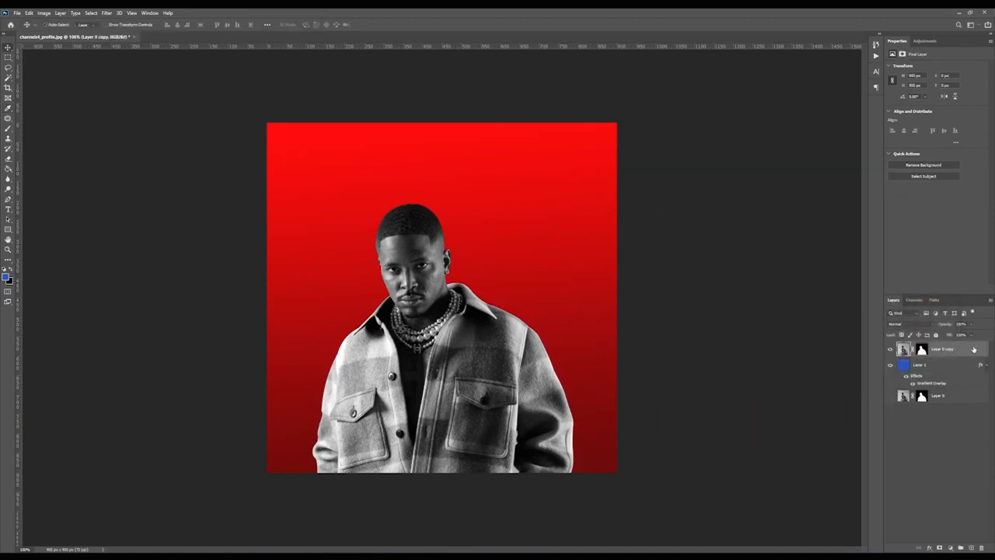
double_click(973, 349)
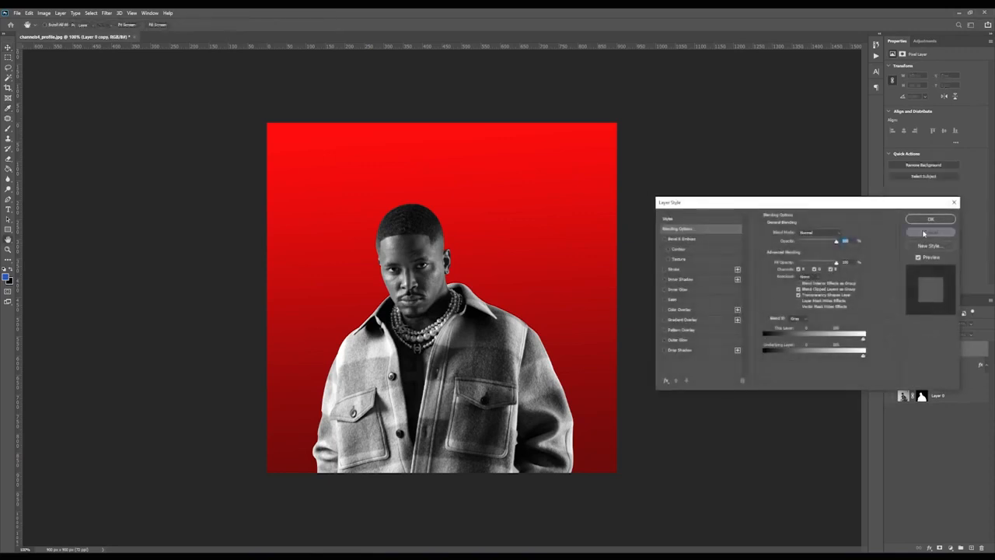
left_click(930, 231)
Step: Copy the red background layer's Gradient Overlay style and paste it onto the masked portrait layer, Layer 0 copy
right_click(946, 364)
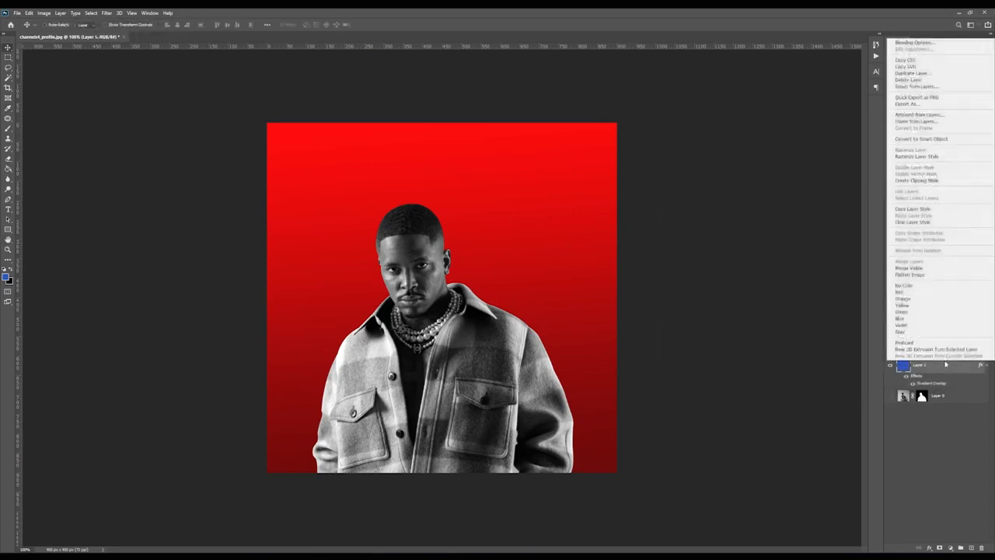
left_click(922, 210)
left_click(955, 354)
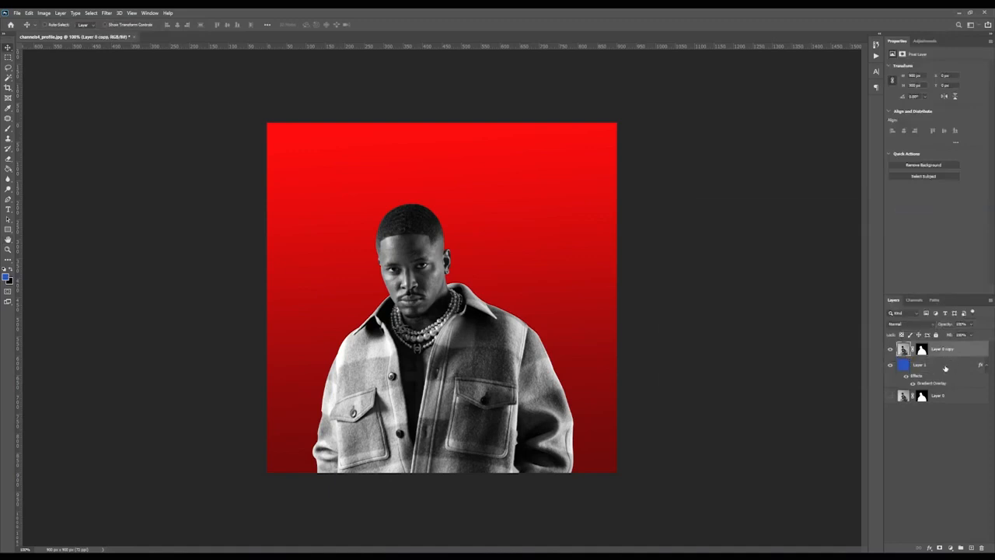
left_click(946, 368)
right_click(946, 367)
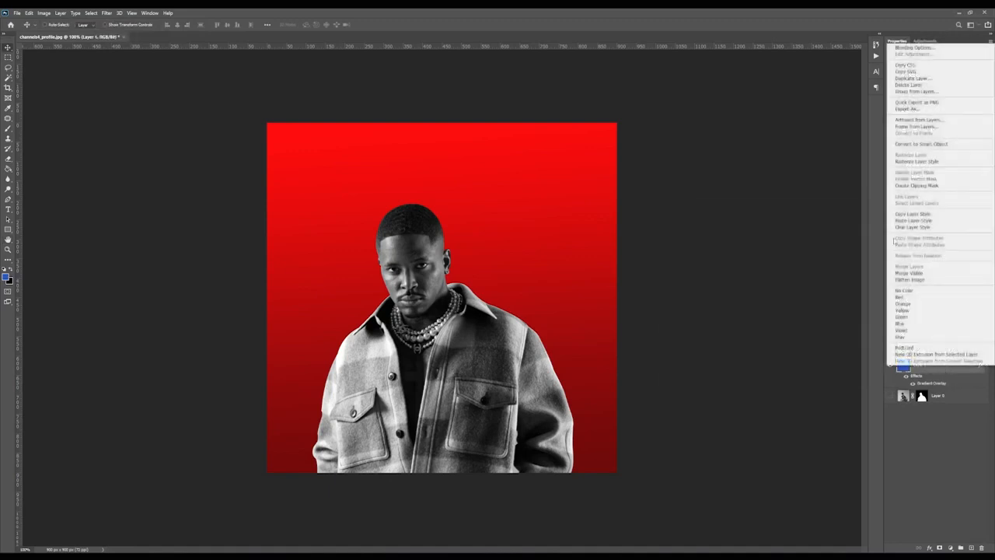
left_click(914, 214)
right_click(959, 354)
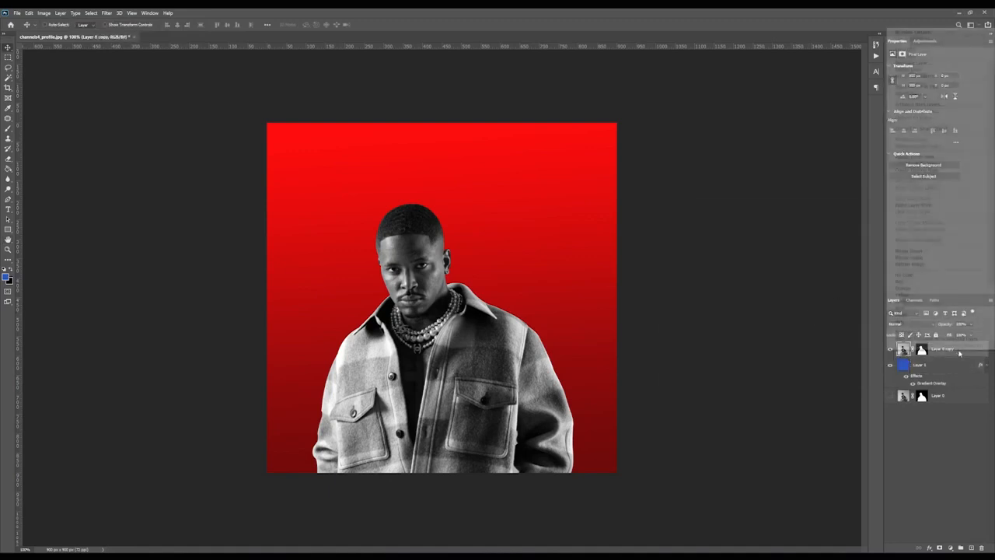
left_click(918, 207)
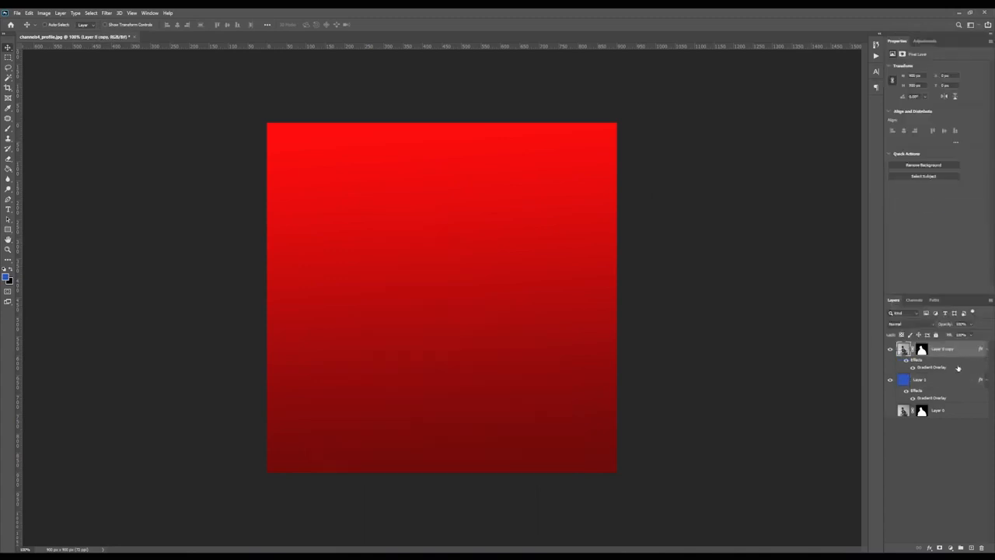
Step: Compare blend modes for the Gradient Overlay on Layer 0 copy and apply Subtract
double_click(941, 366)
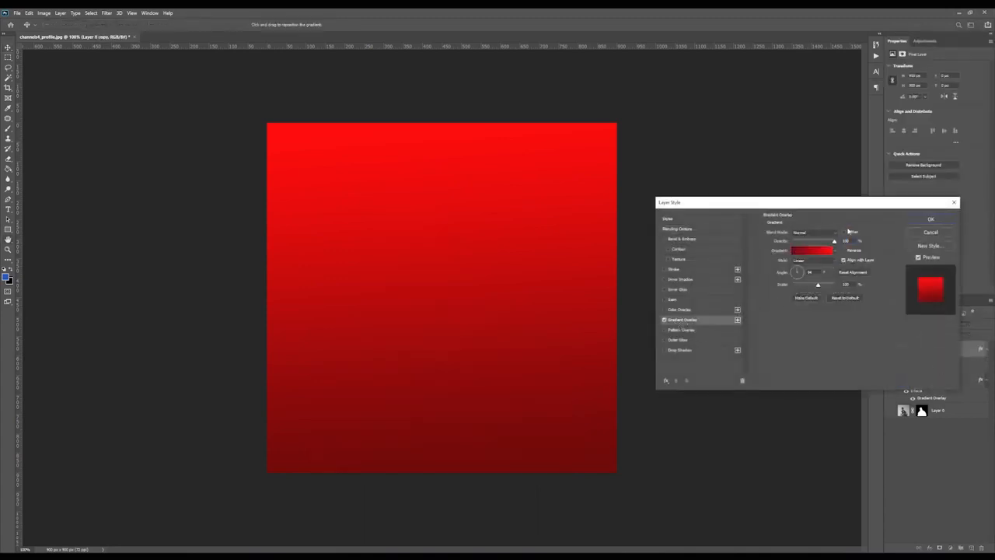
left_click(832, 233)
left_click(808, 246)
key("Up")
key("Down")
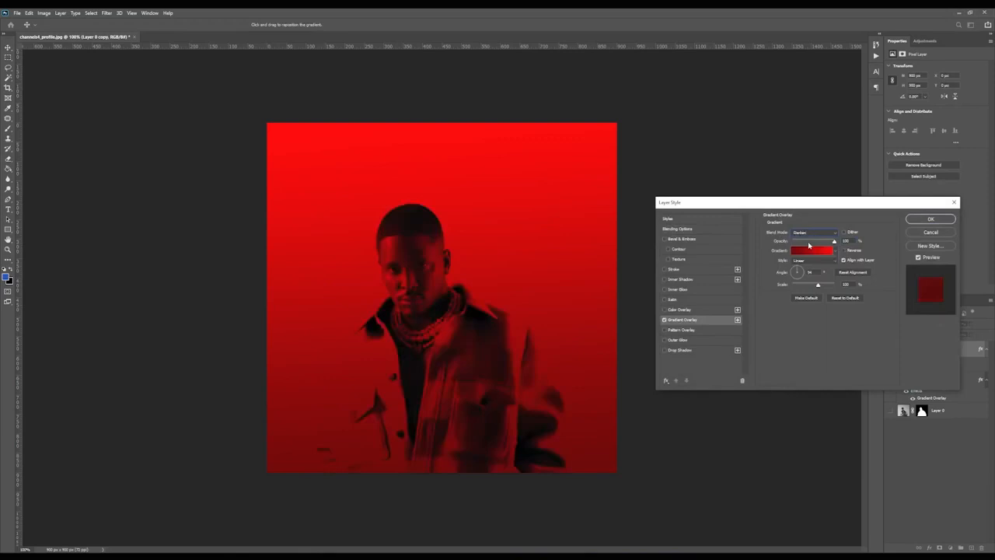
key("Down")
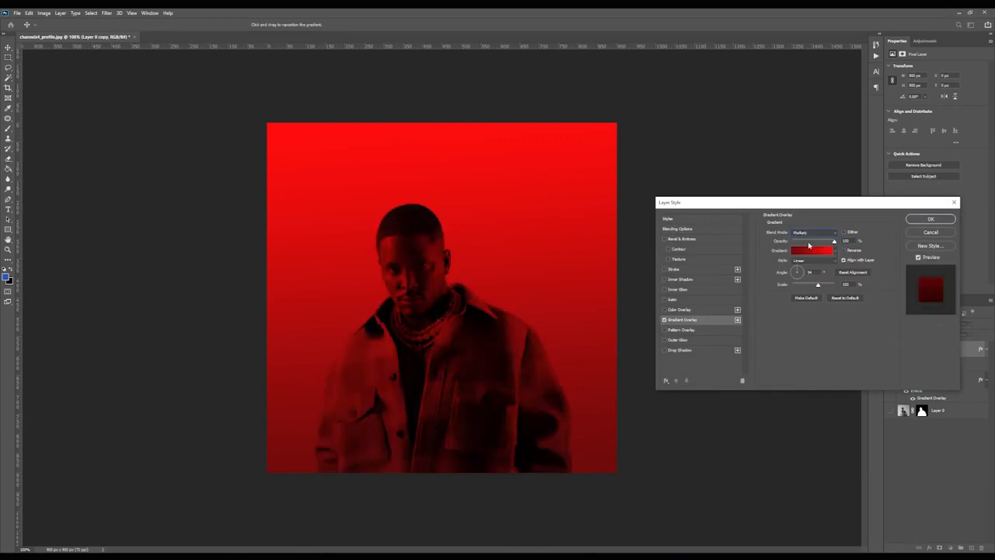
key("Up")
key("Down")
key("Up")
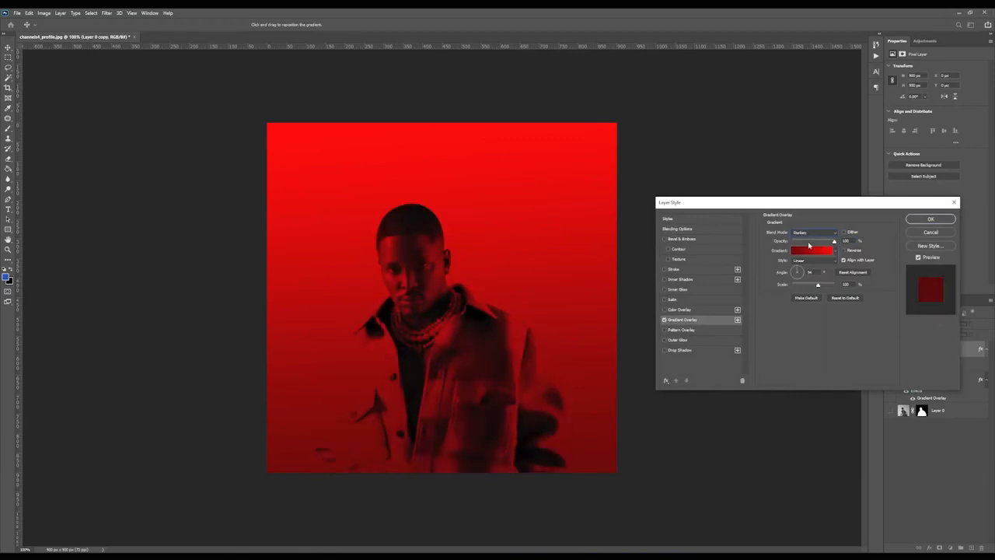
key("Down")
key("Down")
key("Down")
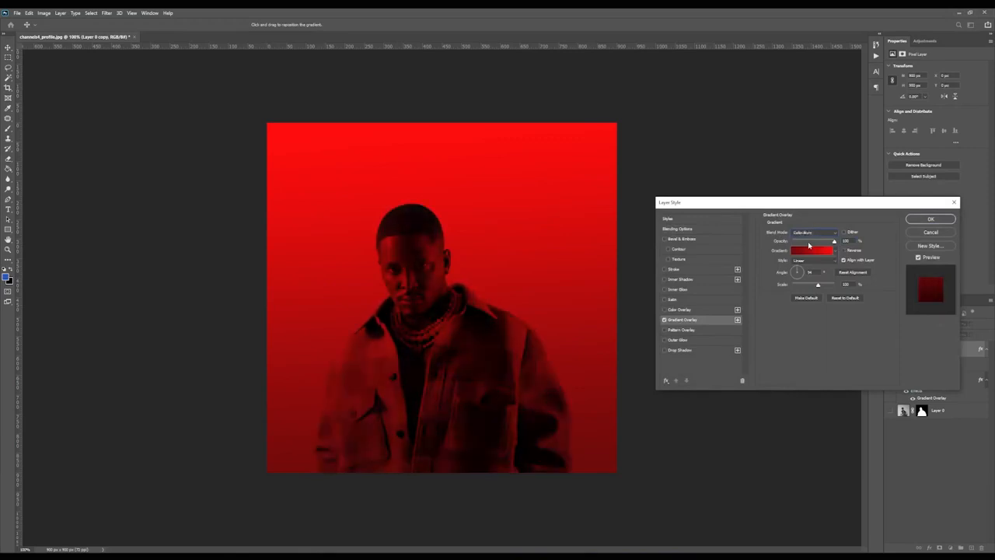
key("Down")
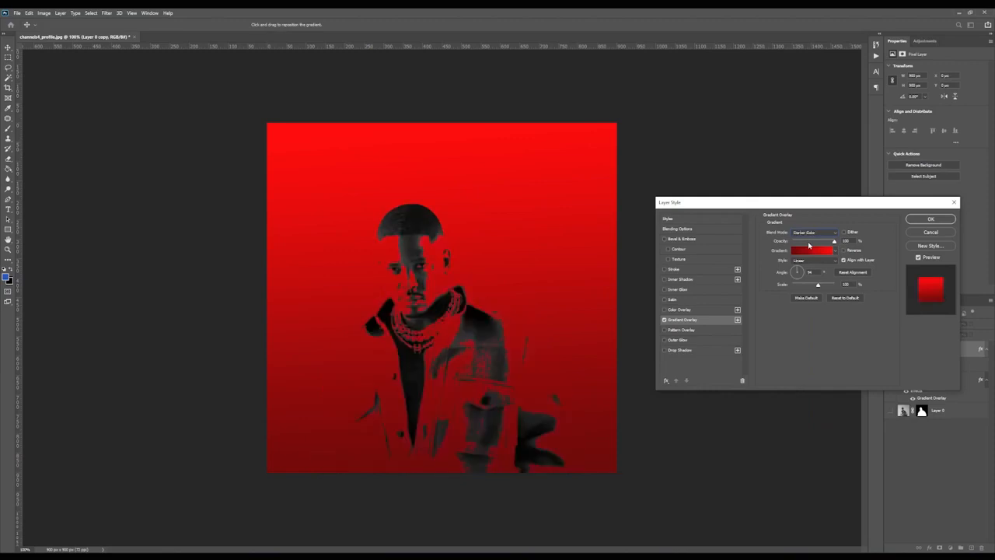
key("Up")
key("Down")
key("Down")
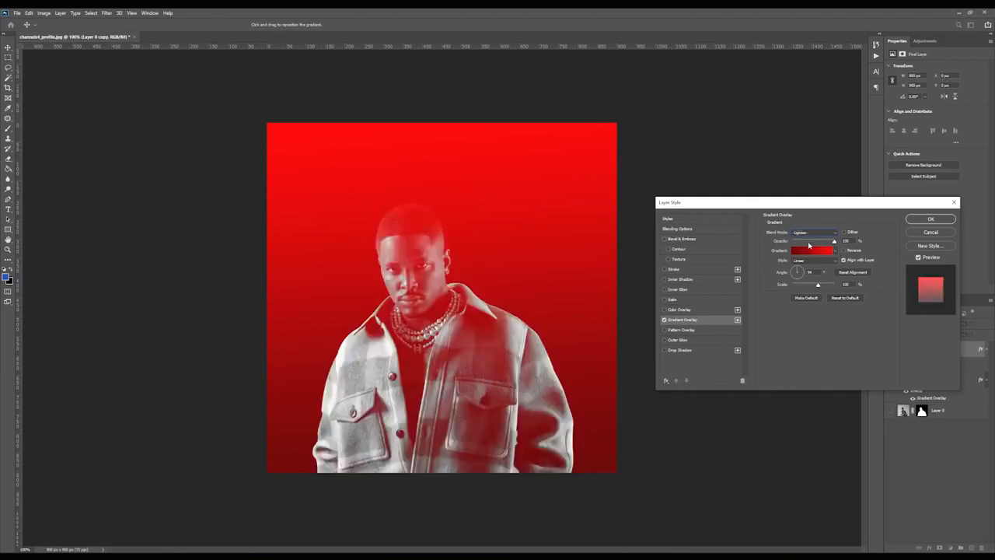
key("Down")
key("Down")
key("Down")
key("Down")
key("Down")
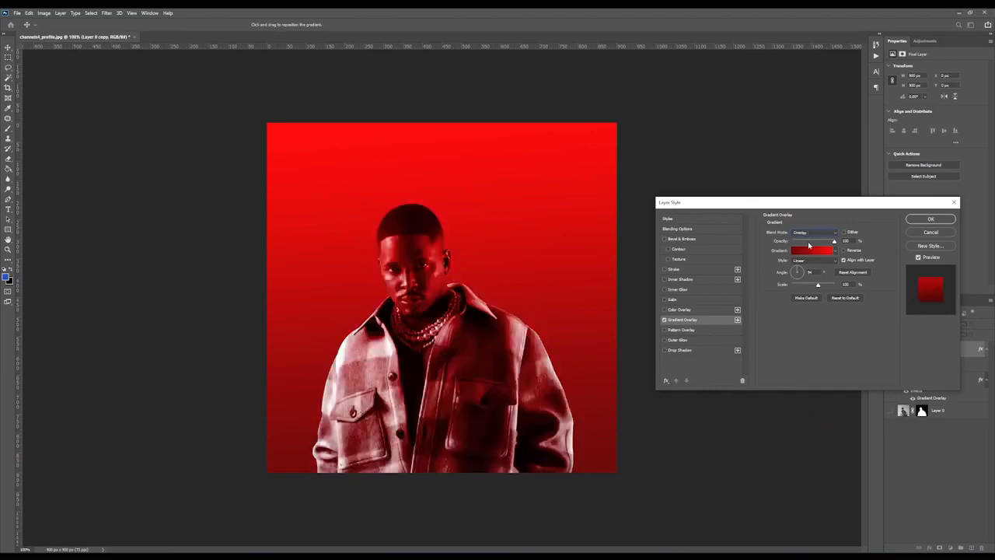
key("Down")
key("Up")
key("Down")
key("Down")
key("Down")
key("Up")
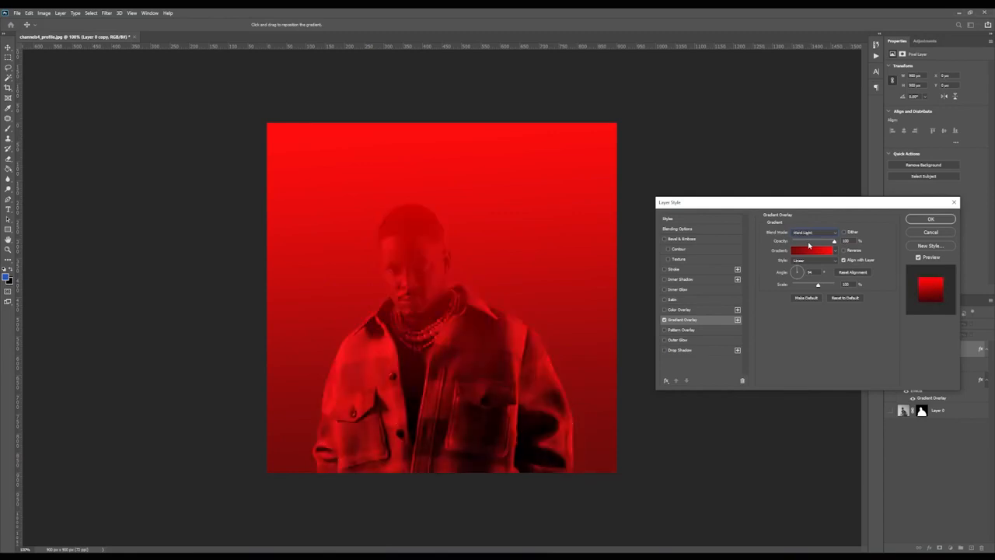
key("Down")
key("Down")
key("Down")
key("Down")
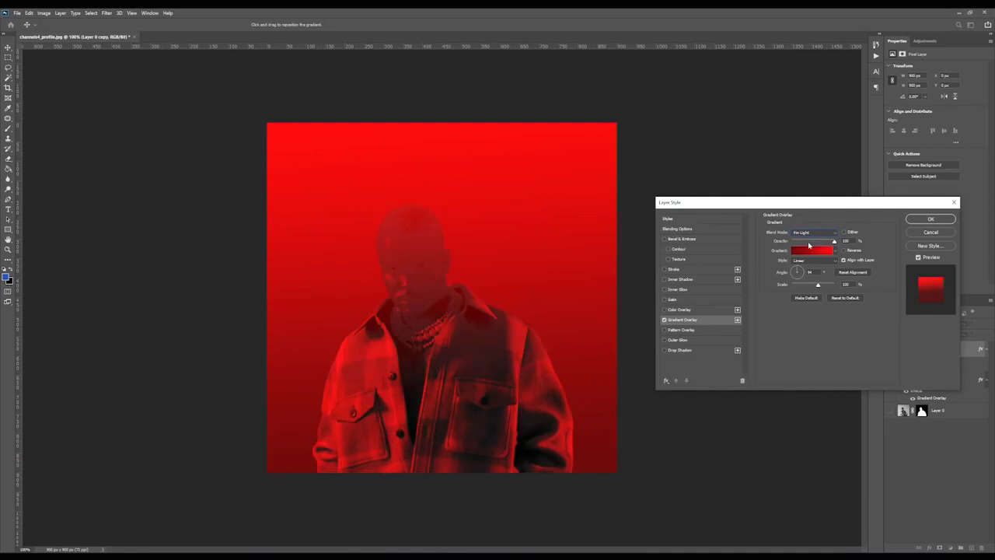
key("Down")
key("Down")
key("Down")
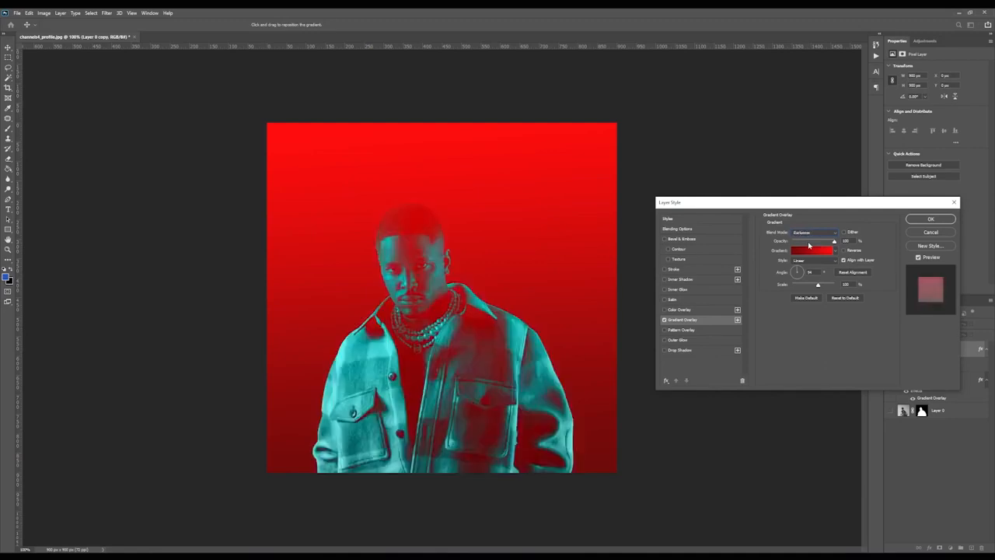
key("Down")
key("Up")
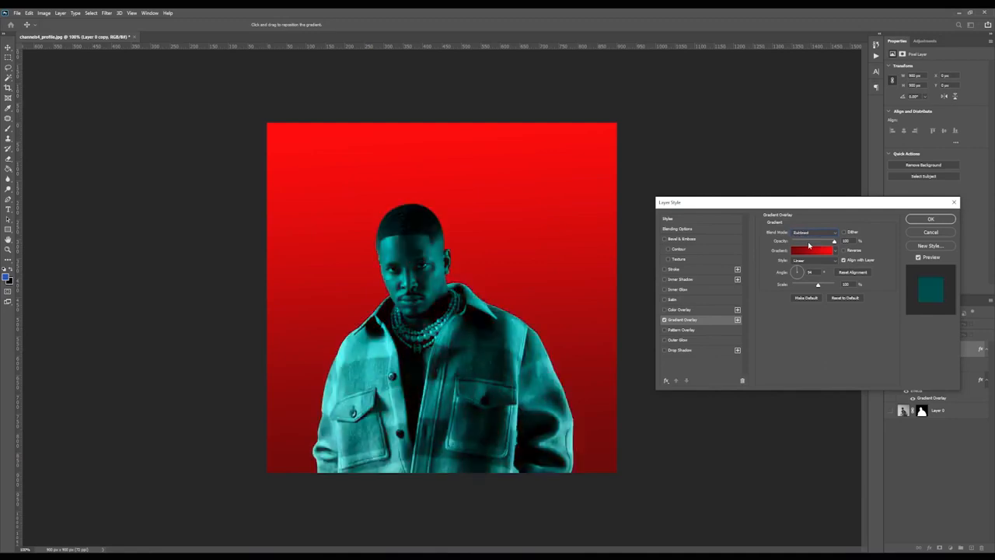
key("Down")
key("Down")
key("Down")
key("Down")
key("Down")
key("Up")
key("Up")
key("Up")
key("Up")
key("Up")
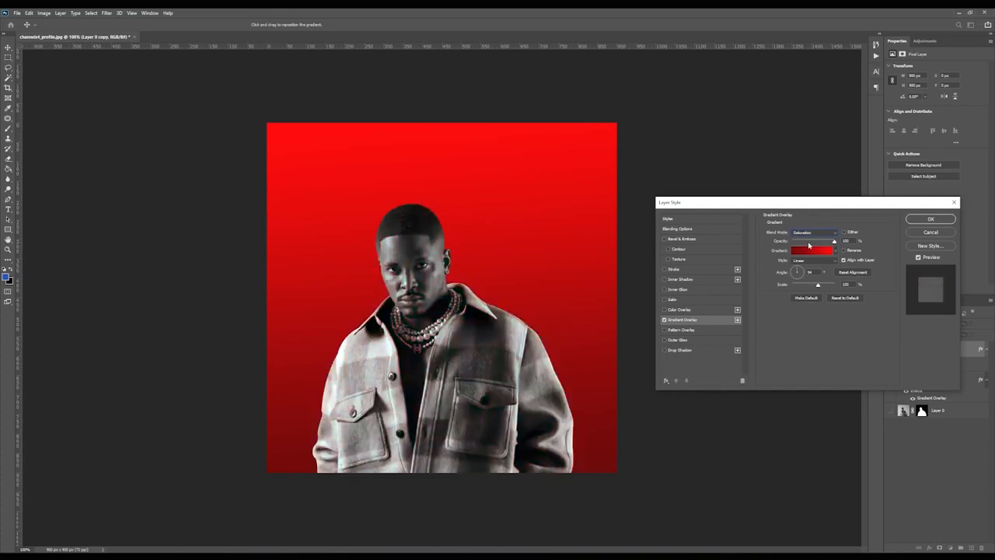
key("Down")
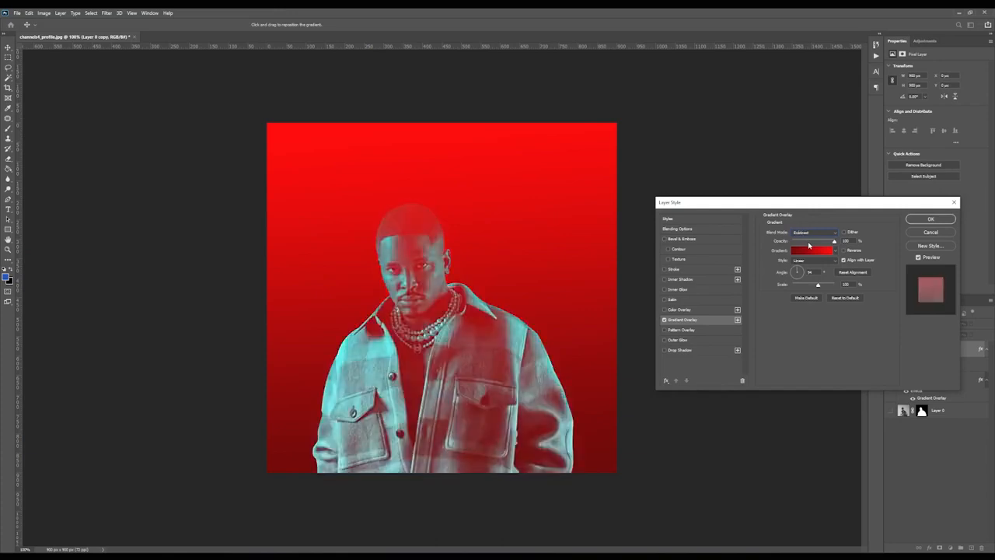
key("Up")
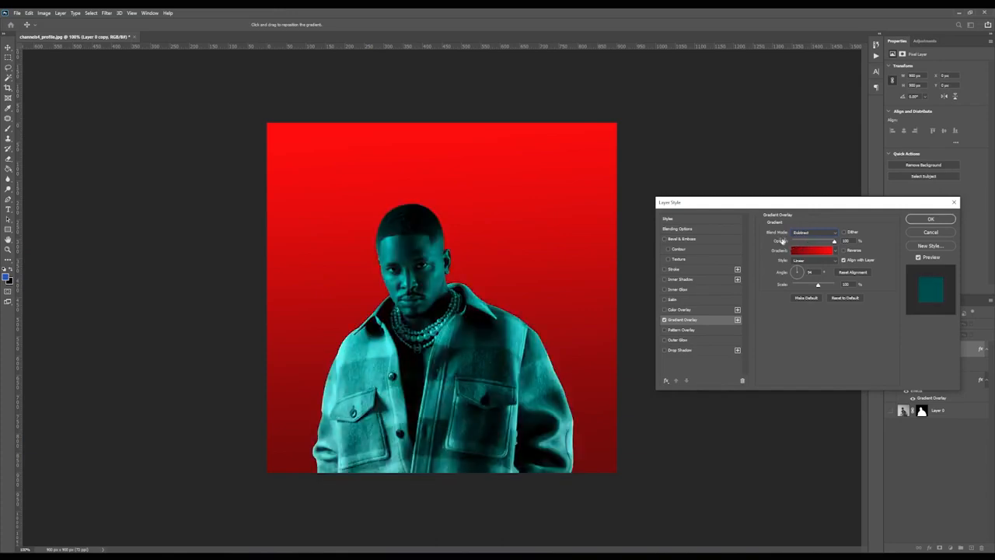
left_click(930, 220)
Step: Add a Hue/Saturation adjustment layer clipped to Layer 0 copy and shift its hue to the positive maximum
left_click(950, 547)
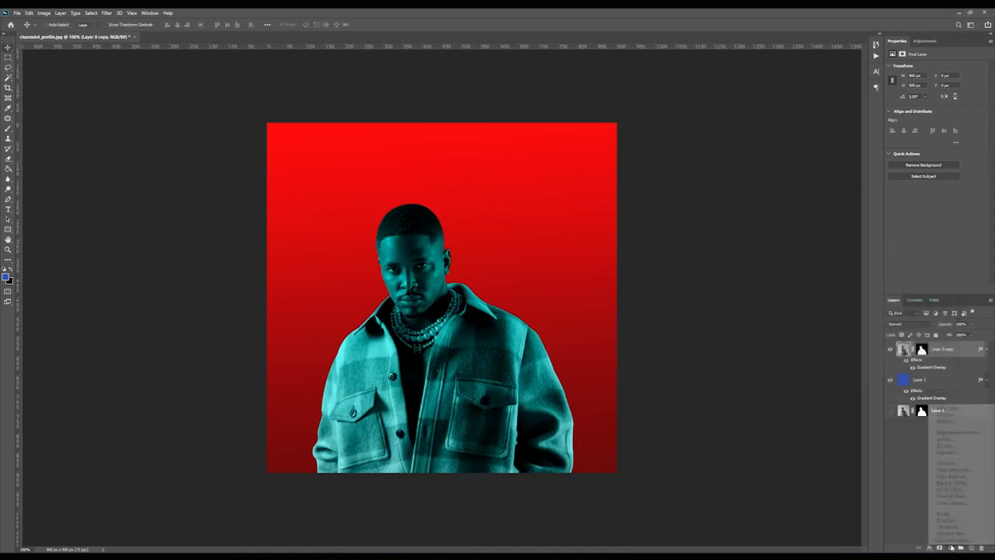
left_click(956, 469)
right_click(966, 348)
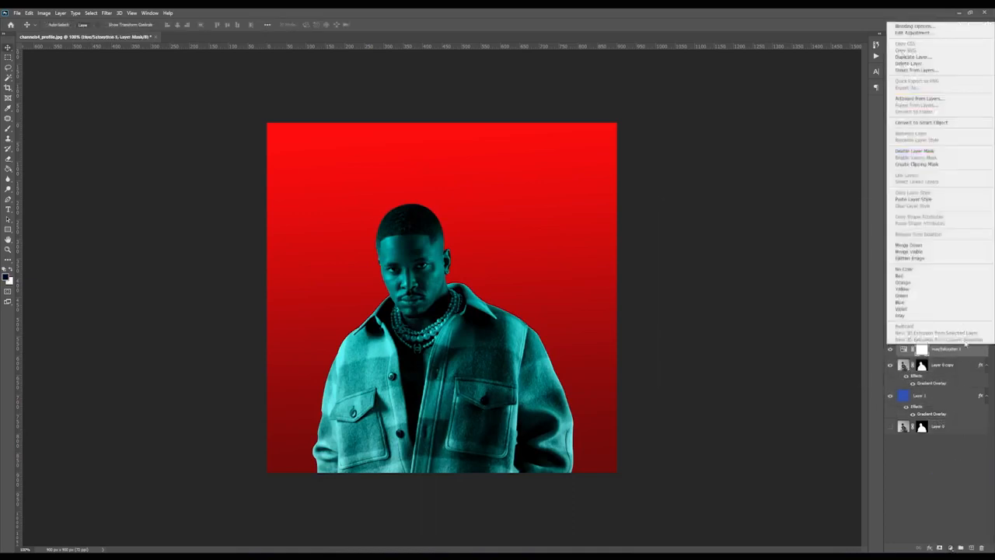
left_click(937, 162)
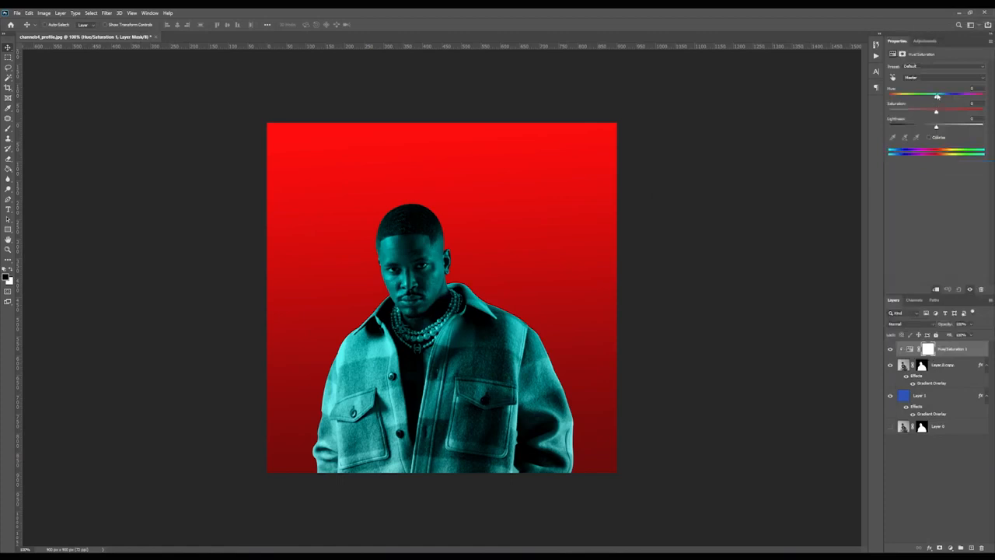
left_click_drag(937, 95, 982, 95)
Step: Try rasterizing the layer style of Layer 0 copy, and delete the Hue/Saturation adjustment layer
right_click(951, 364)
left_click(930, 156)
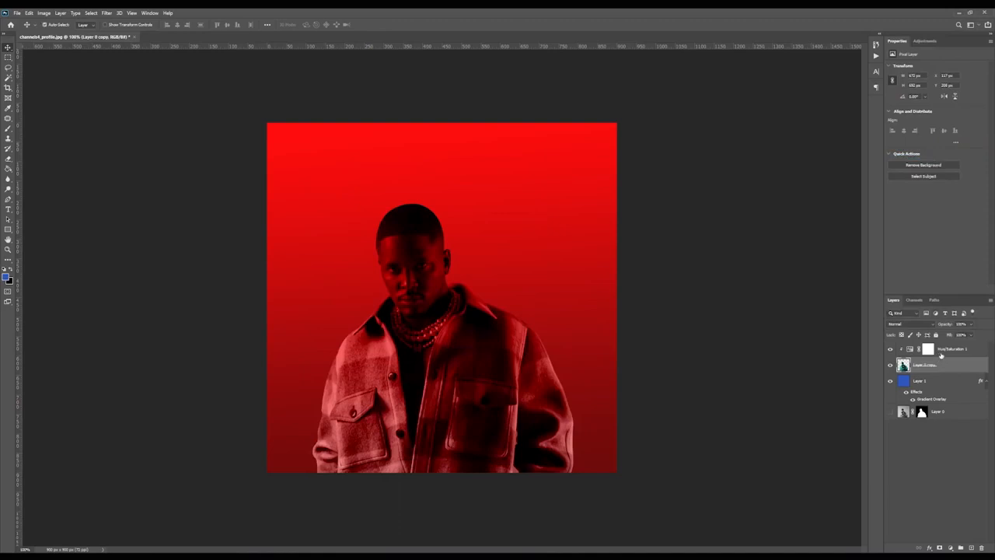
key("ctrl+z")
left_click(942, 352)
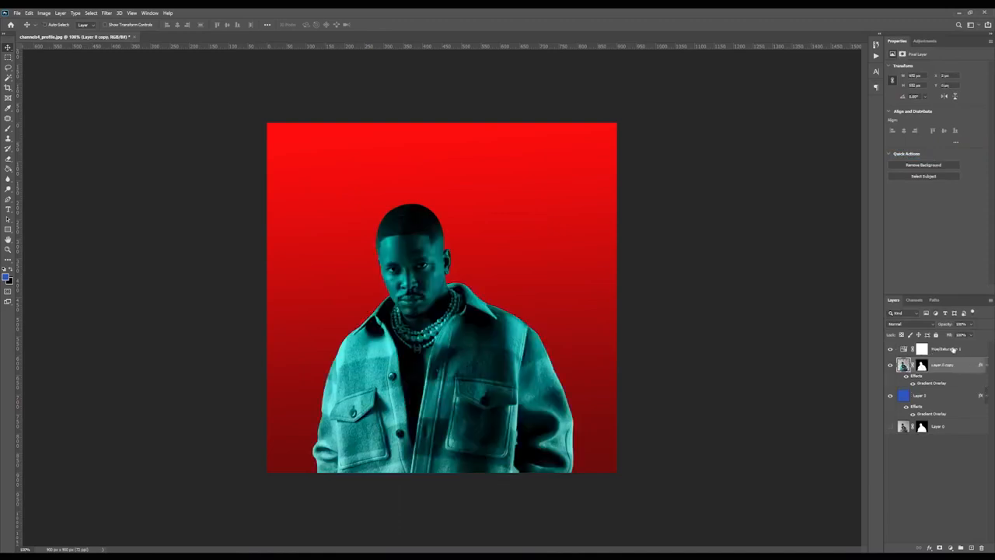
key("Delete")
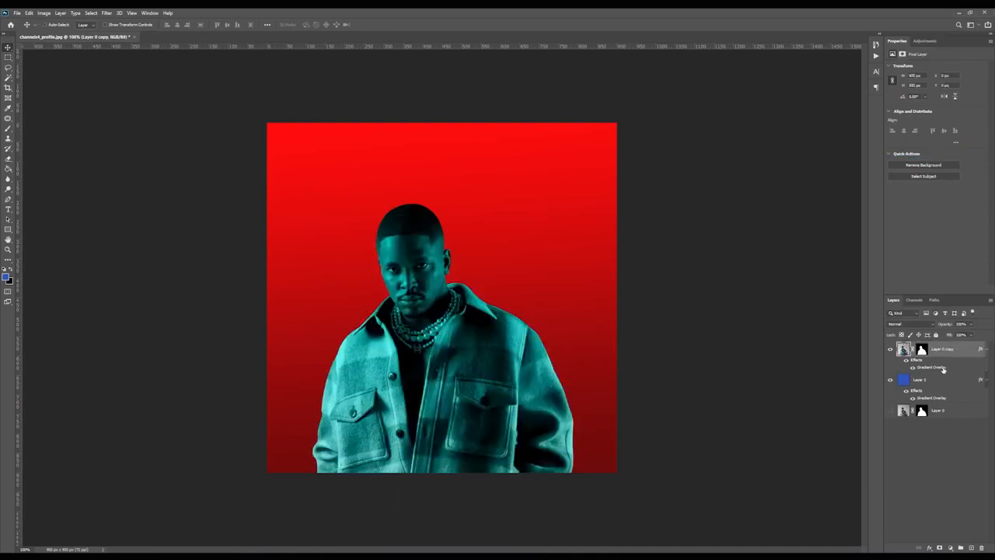
Step: Compare Dissolve, Darken and Multiply for the Gradient Overlay on Layer 0 copy and set its blend mode to Darken
double_click(948, 371)
left_click(812, 231)
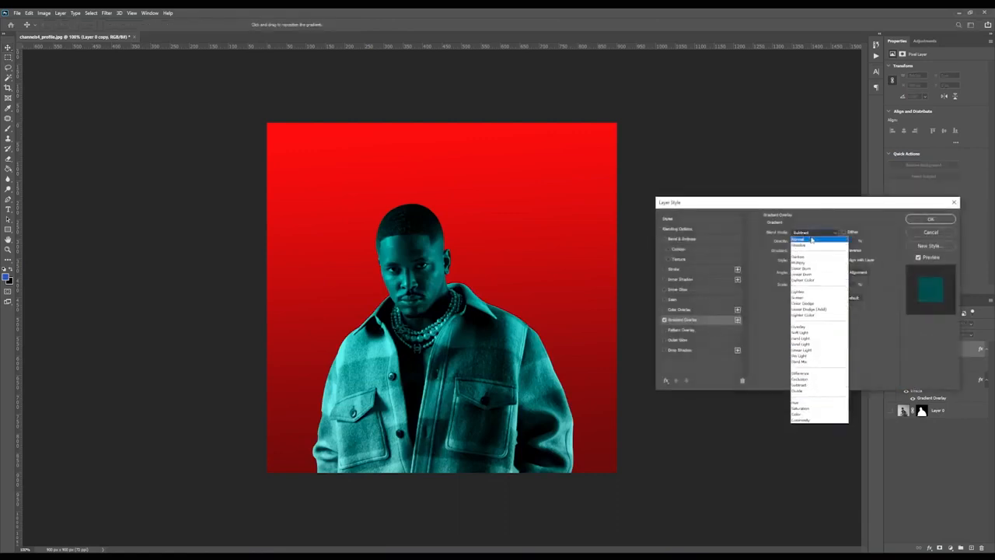
left_click(810, 239)
key("Down")
key("Down")
key("Down")
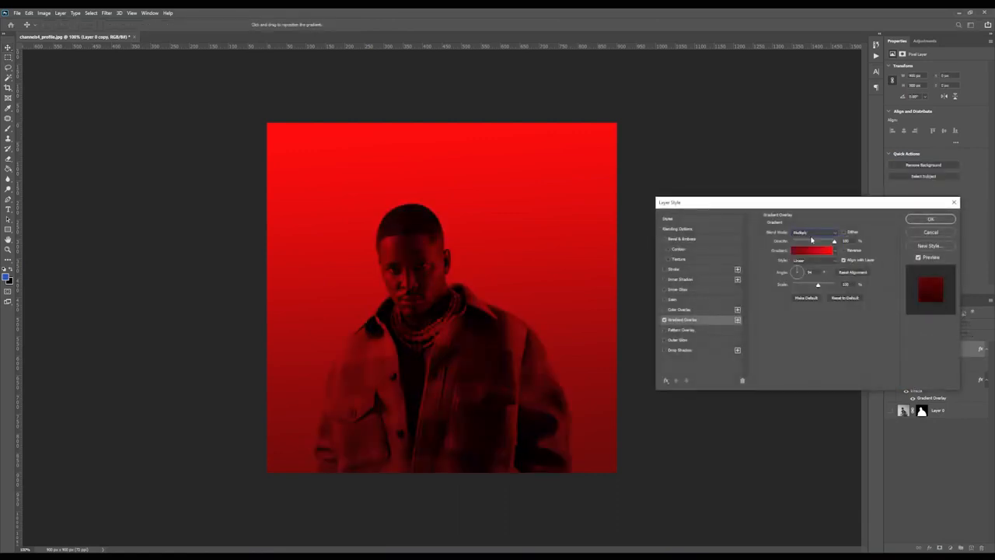
key("Up")
key("Up")
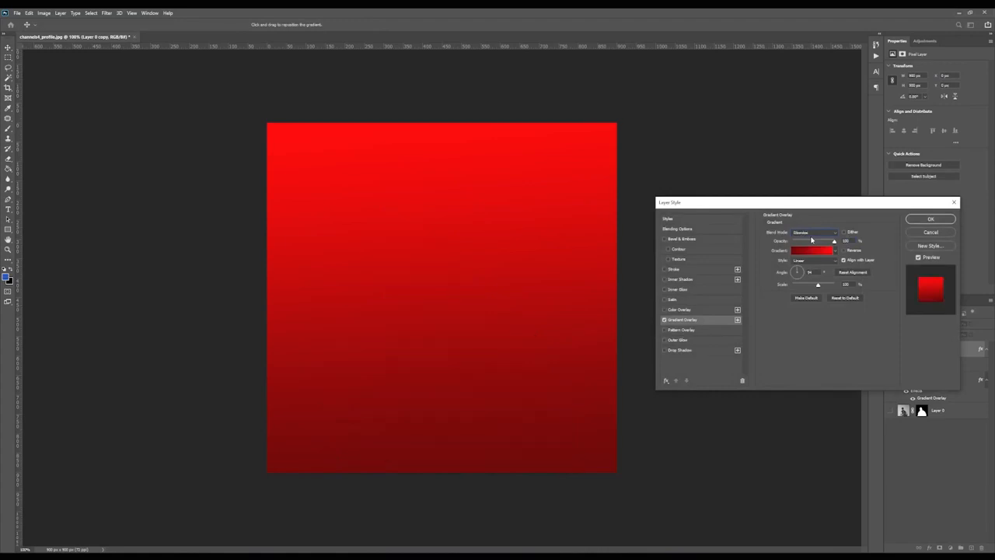
key("Down")
key("Up")
key("Up")
key("Down")
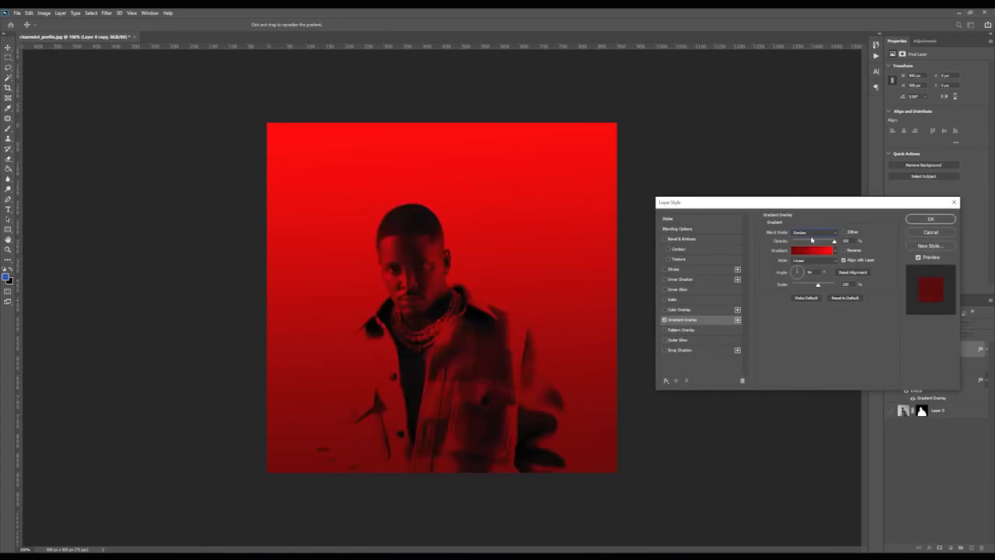
key("Down")
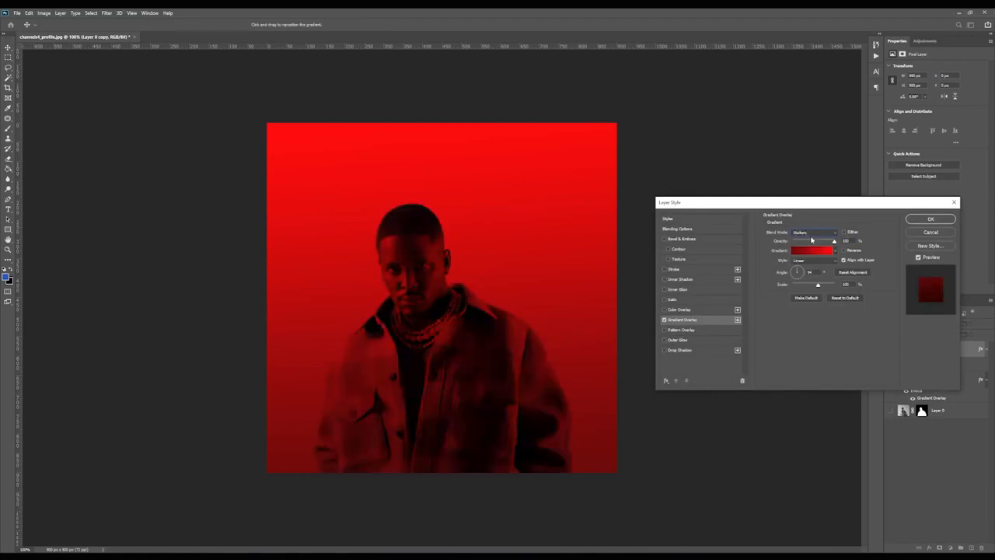
key("Up")
key("Up")
key("Down")
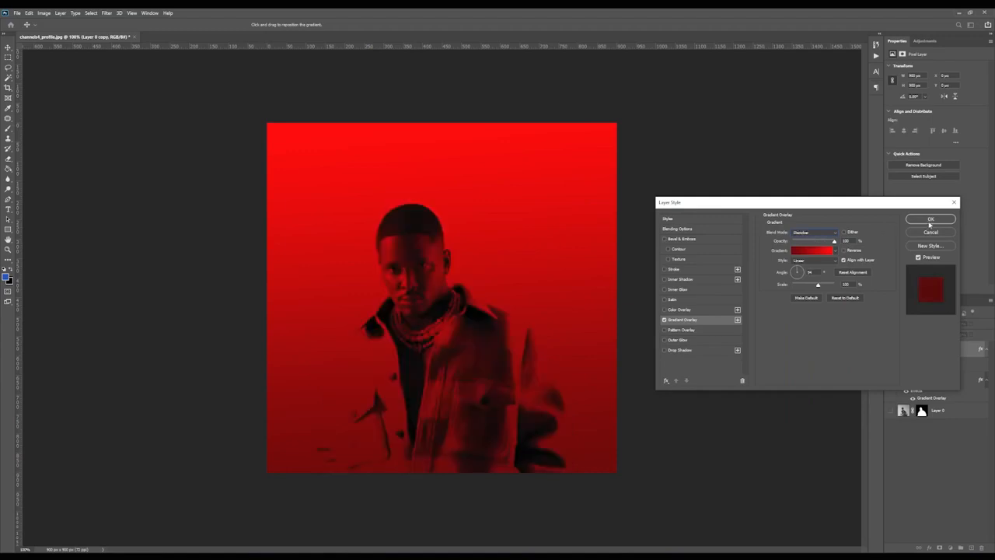
key("Up")
key("Up")
key("Down")
key("Down")
Step: Set both color stops of Layer 0 copy's Gradient Overlay to the bright red ff0d0d and apply the layer style
left_click(821, 258)
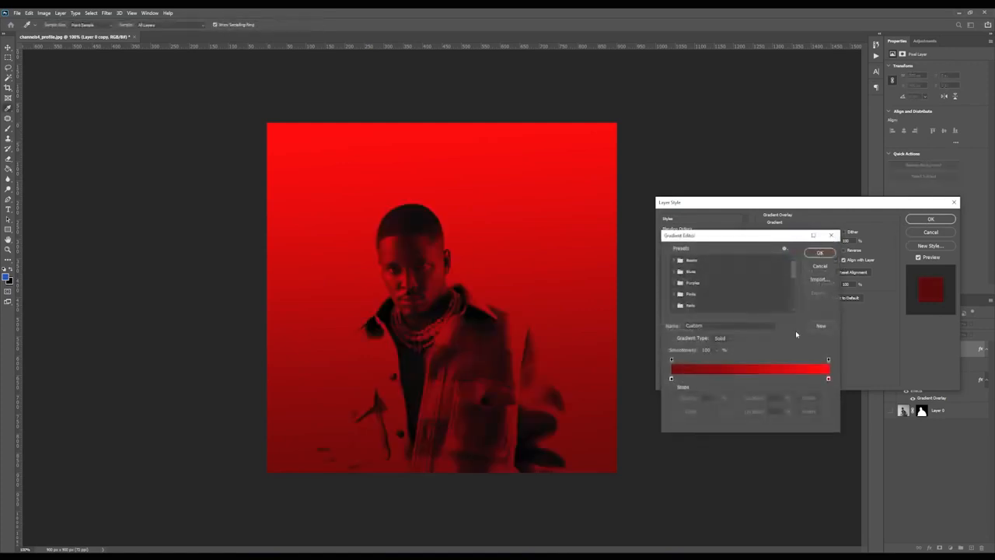
double_click(828, 379)
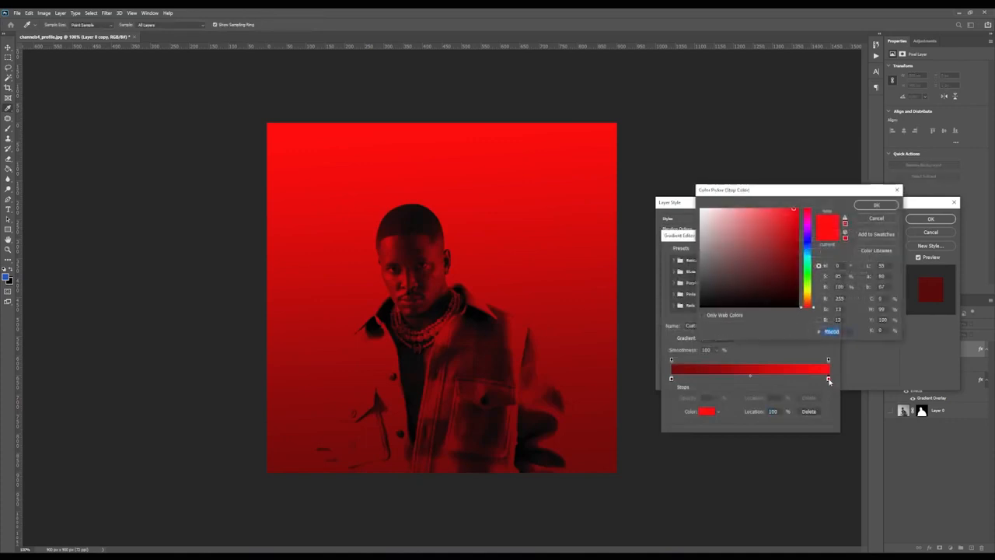
left_click(876, 205)
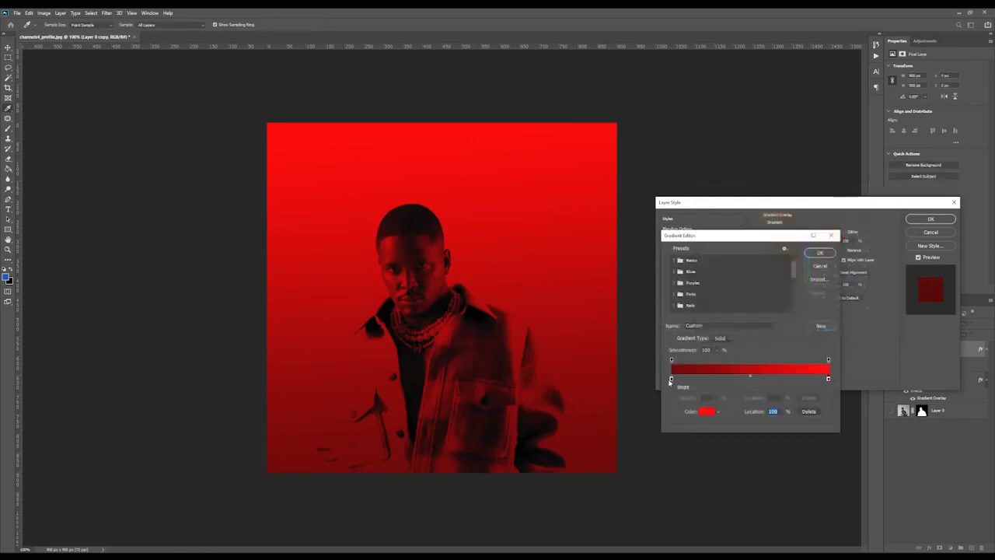
double_click(671, 379)
type("ff0d0d")
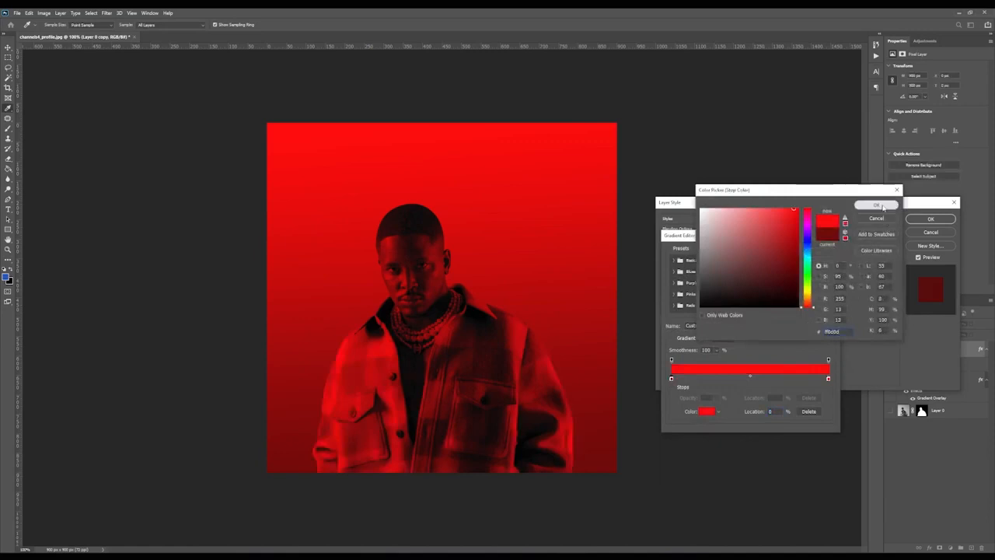
left_click(877, 205)
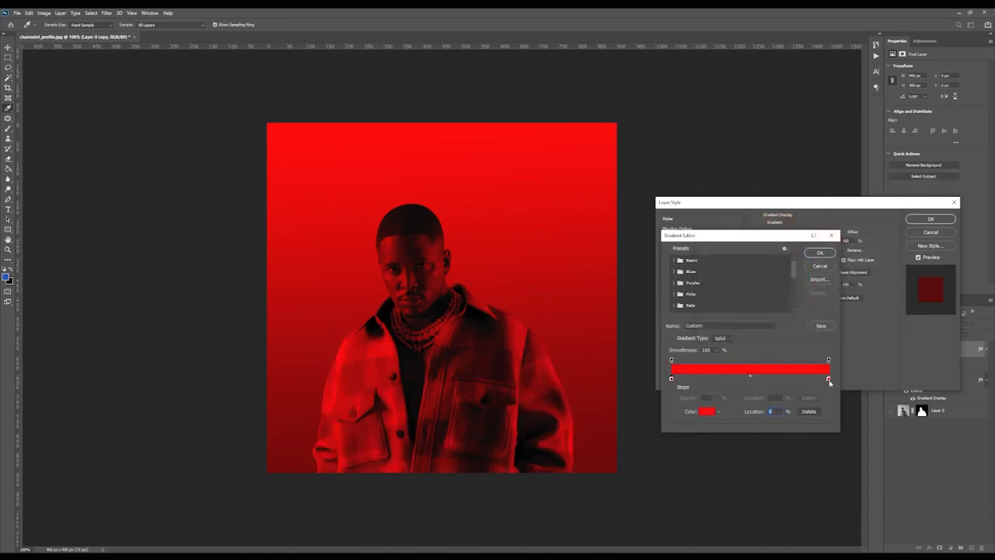
double_click(828, 380)
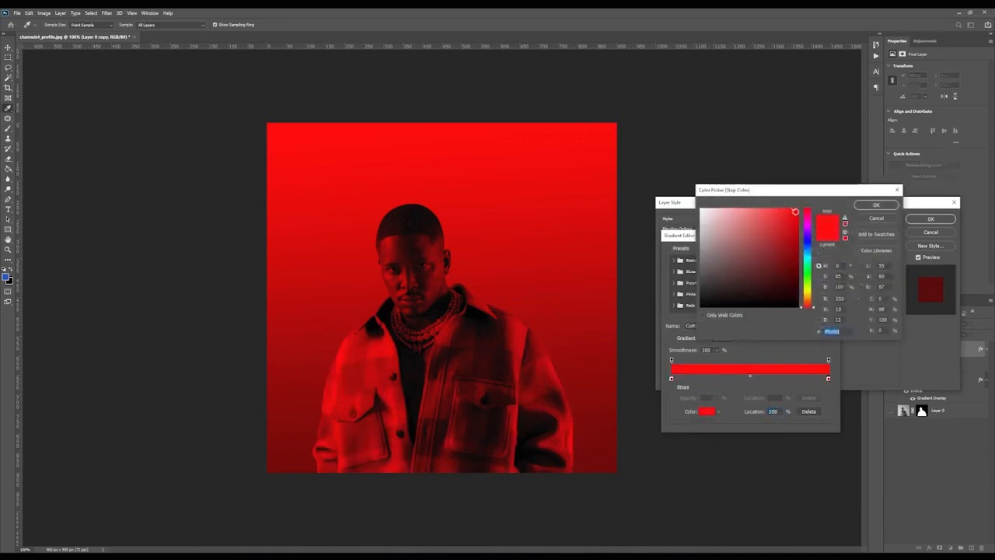
left_click(876, 205)
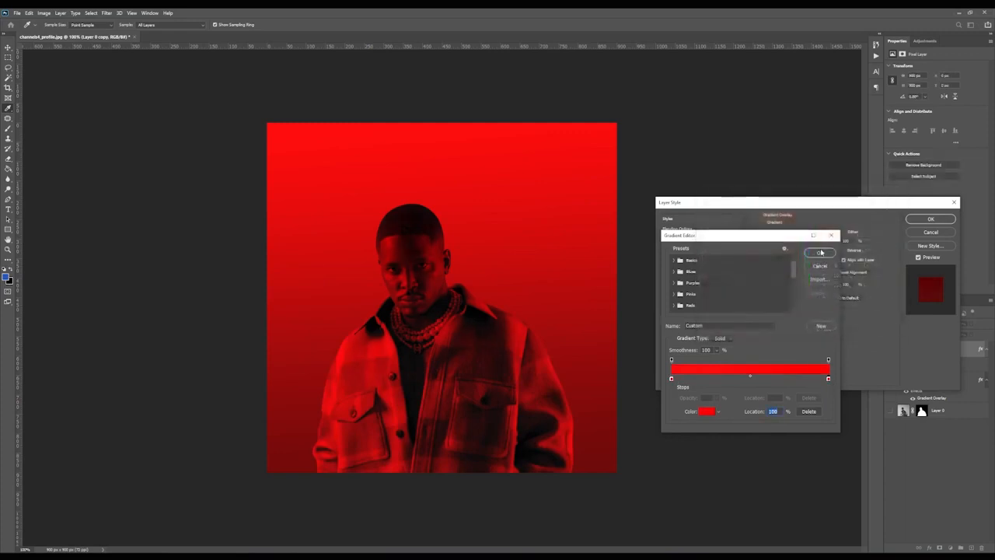
left_click(820, 254)
left_click(922, 219)
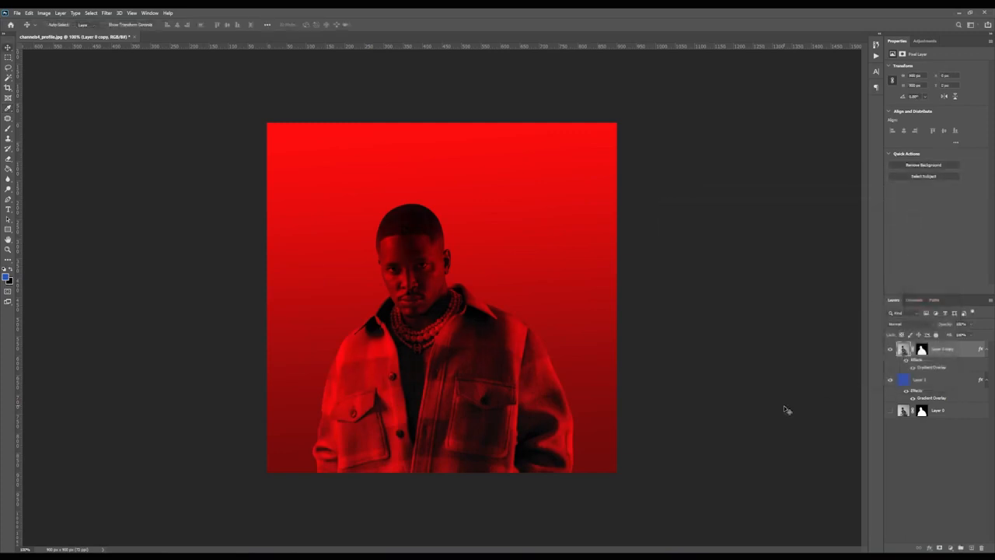
double_click(932, 397)
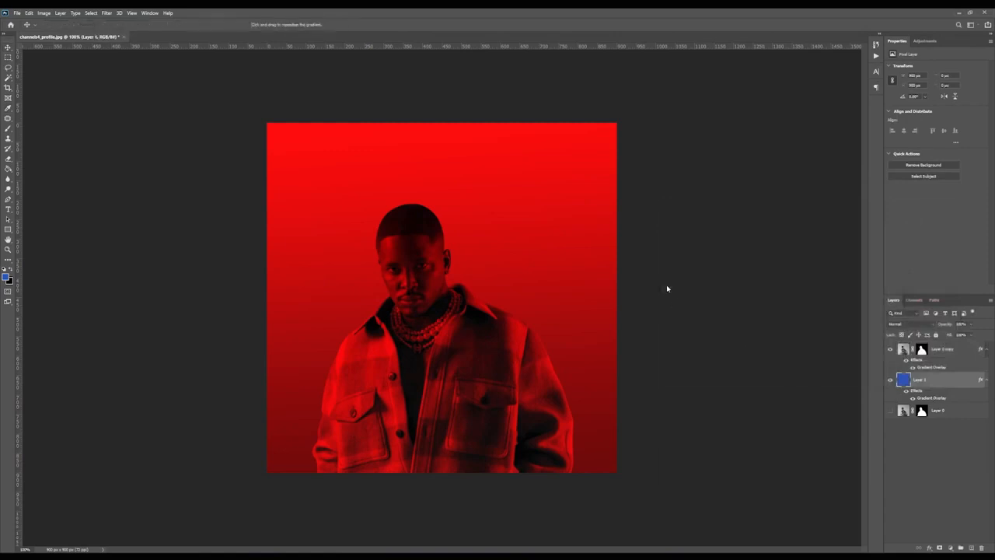
left_click(814, 250)
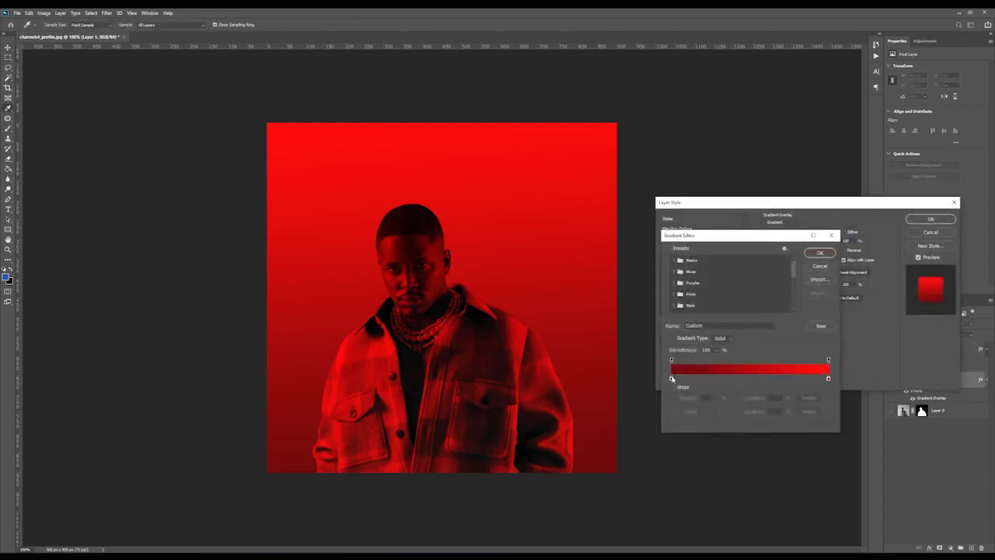
left_click_drag(672, 379, 710, 380)
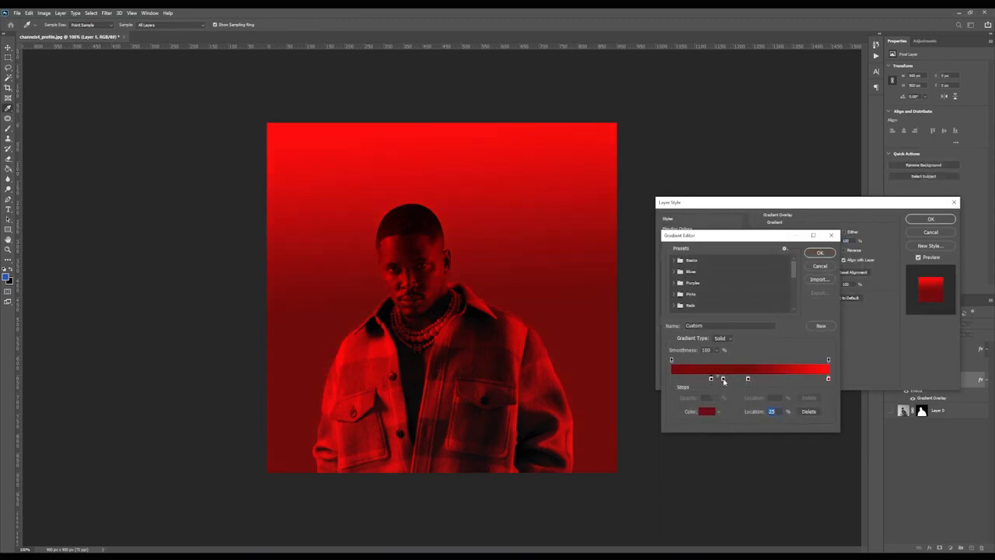
key("Delete")
left_click(818, 266)
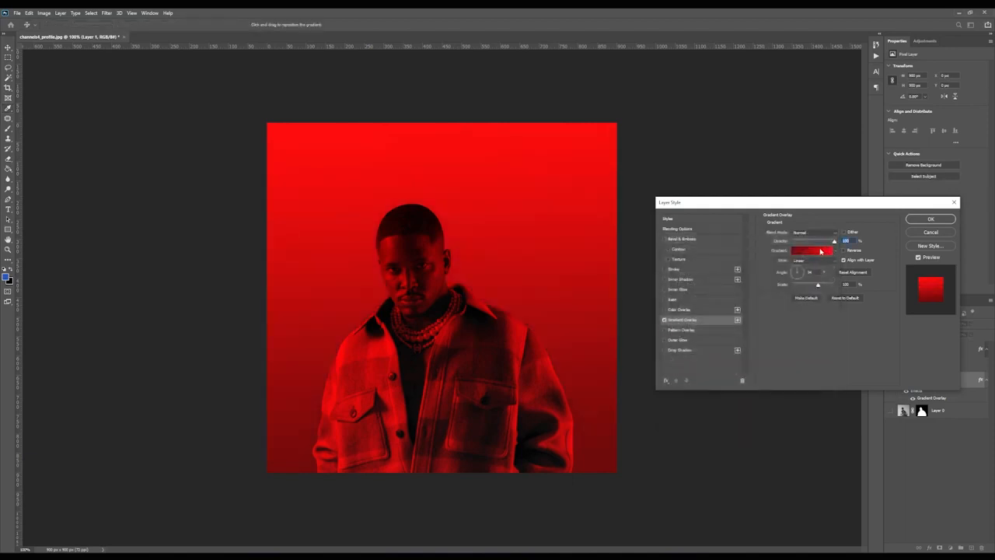
Step: Brighten the dark color stop of Layer 1's Gradient Overlay to 9c0000 and apply the layer style
left_click(824, 251)
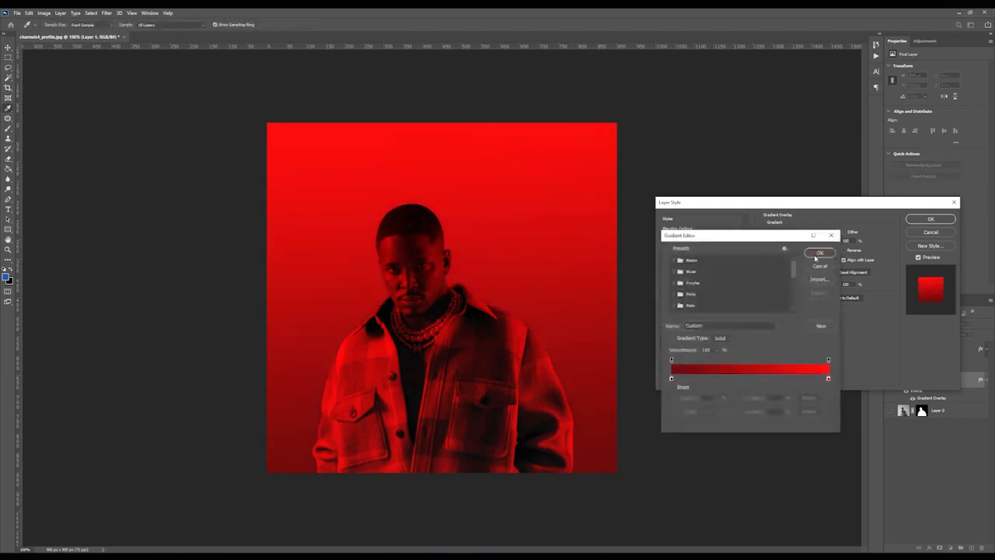
double_click(671, 378)
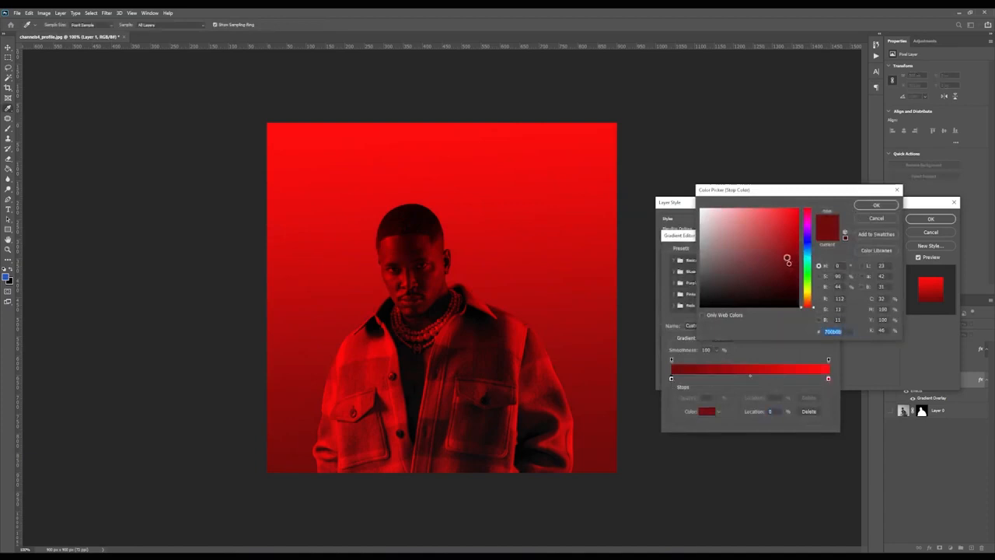
left_click_drag(785, 253, 764, 245)
type("ffffff")
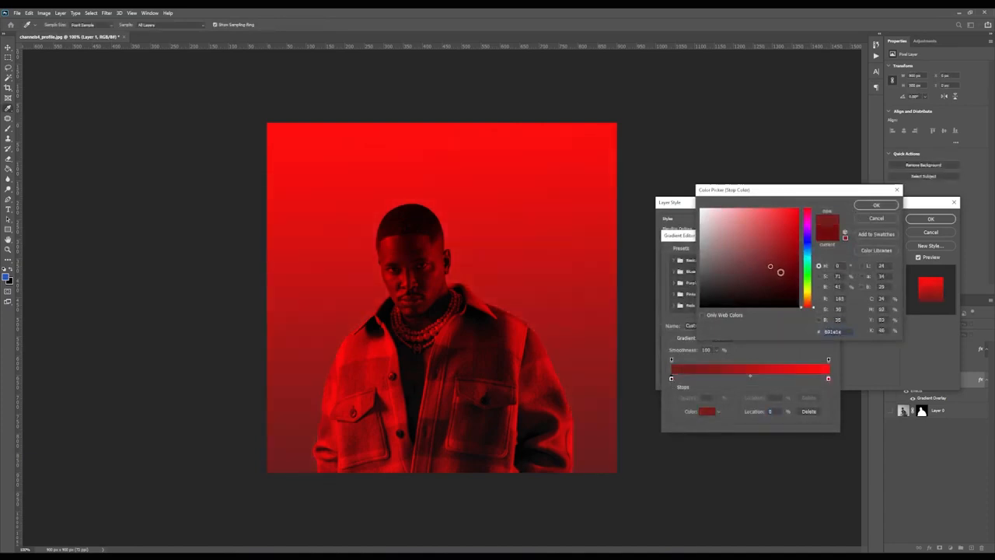
mouse_move(798, 229)
left_mouse_down()
mouse_move(792, 294)
mouse_move(780, 266)
mouse_move(789, 246)
mouse_move(817, 249)
left_mouse_up()
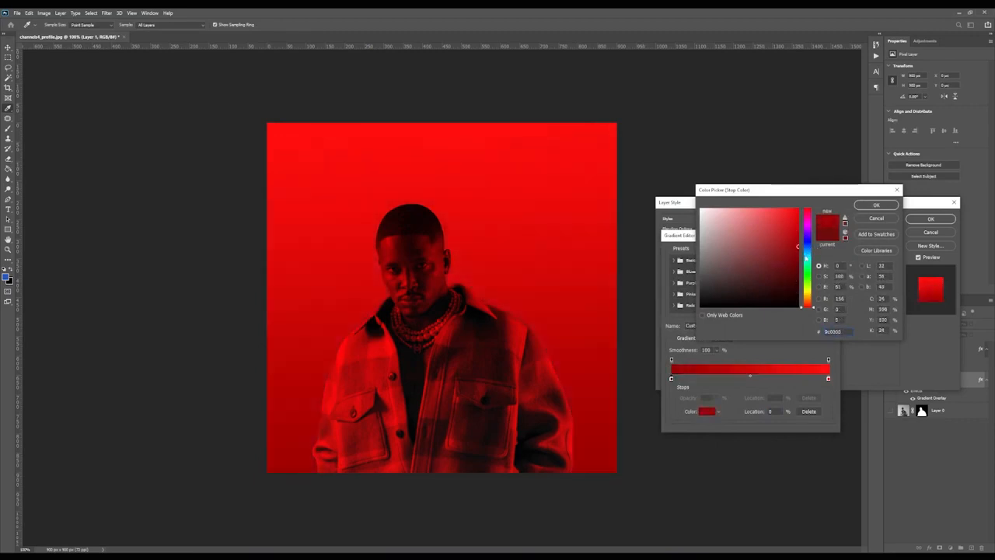
left_click(874, 205)
left_click(819, 253)
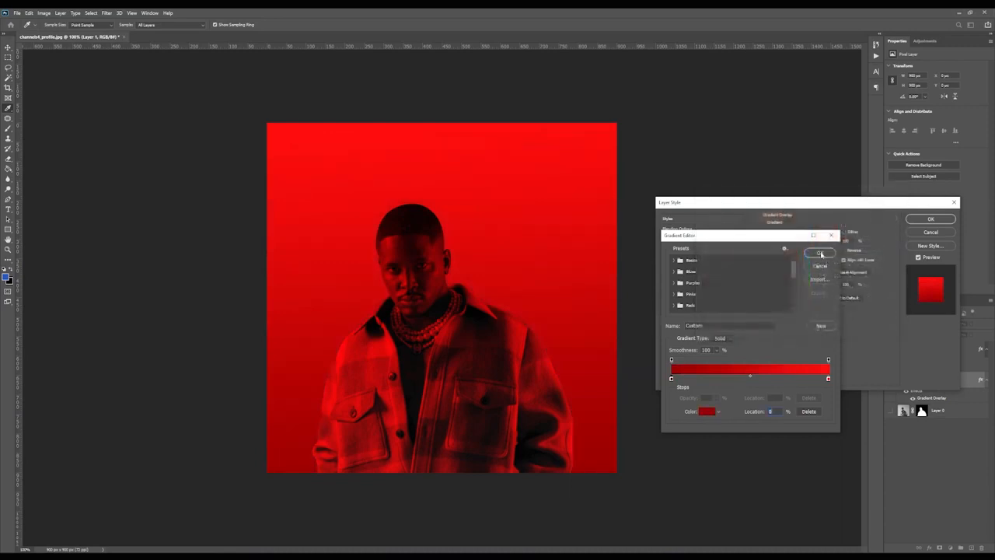
left_click(930, 219)
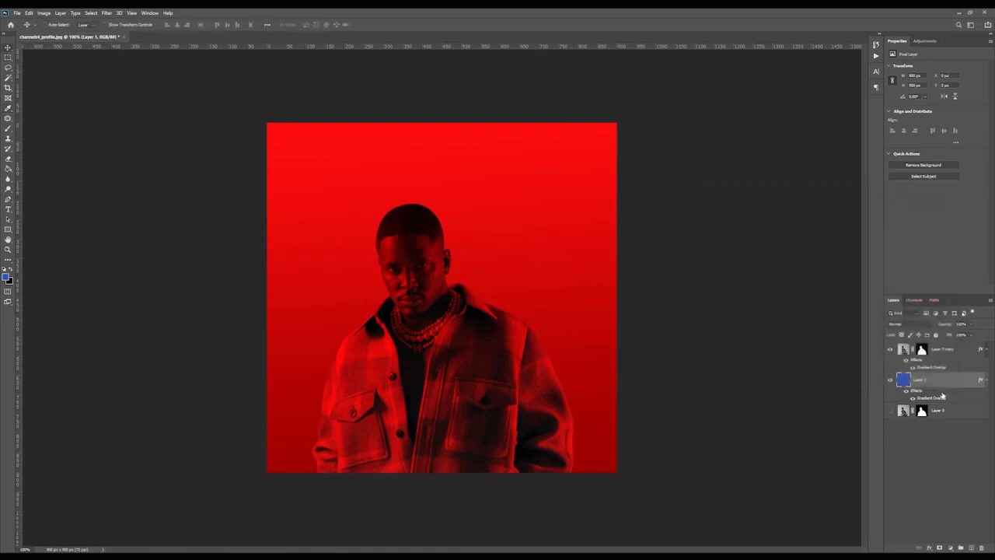
Step: Add a new layer above Layer 1 and create the white text DANGEROUS beside the man's head
left_click(944, 414)
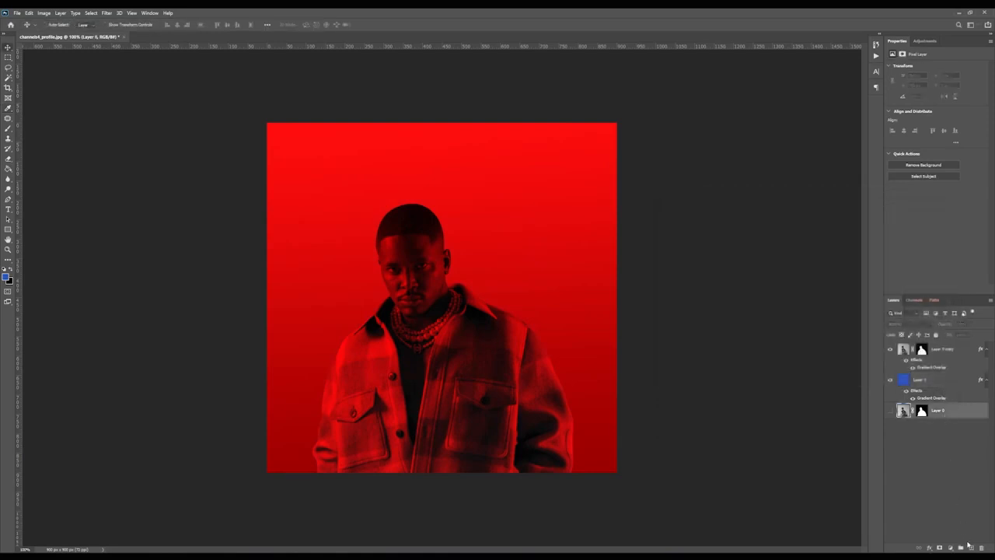
left_click(952, 380)
left_click(970, 547)
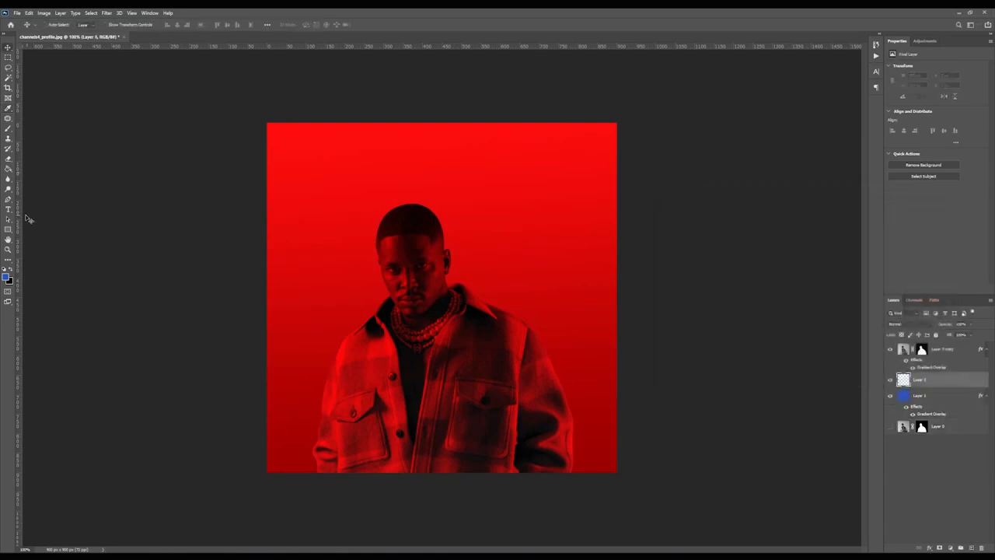
key("t")
left_click(330, 223)
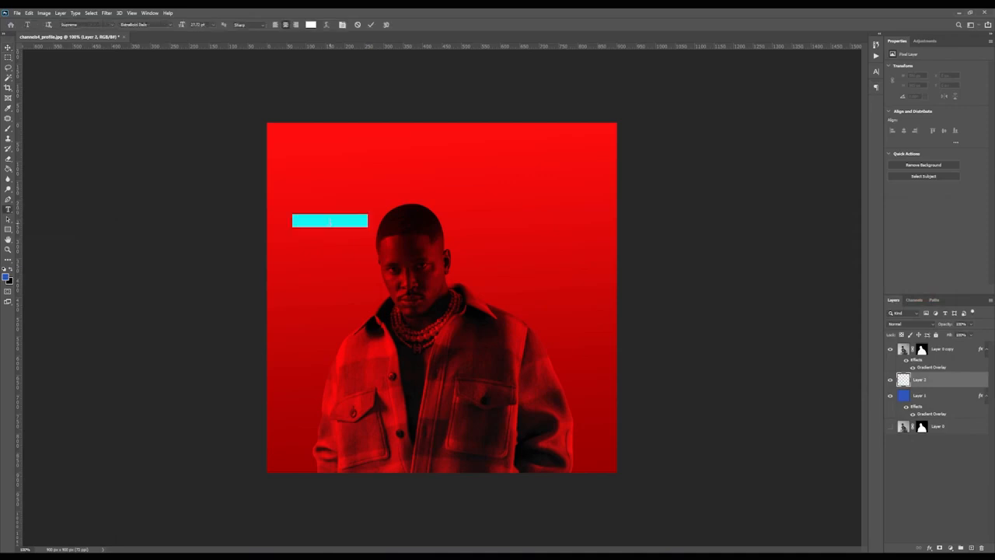
left_click(333, 222)
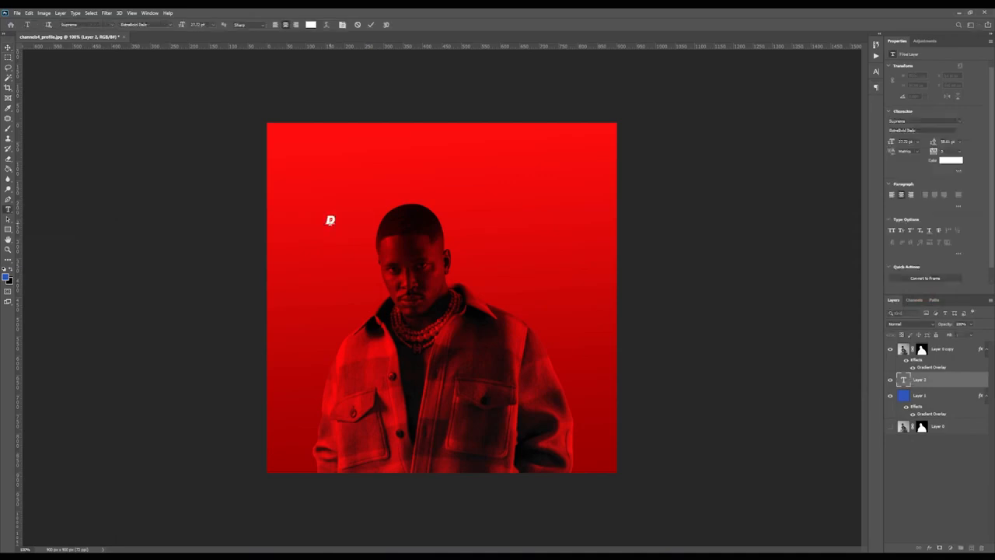
type("ANGEROUS")
key("ctrl+a")
type("DANGEROUS")
key("ctrl+Return")
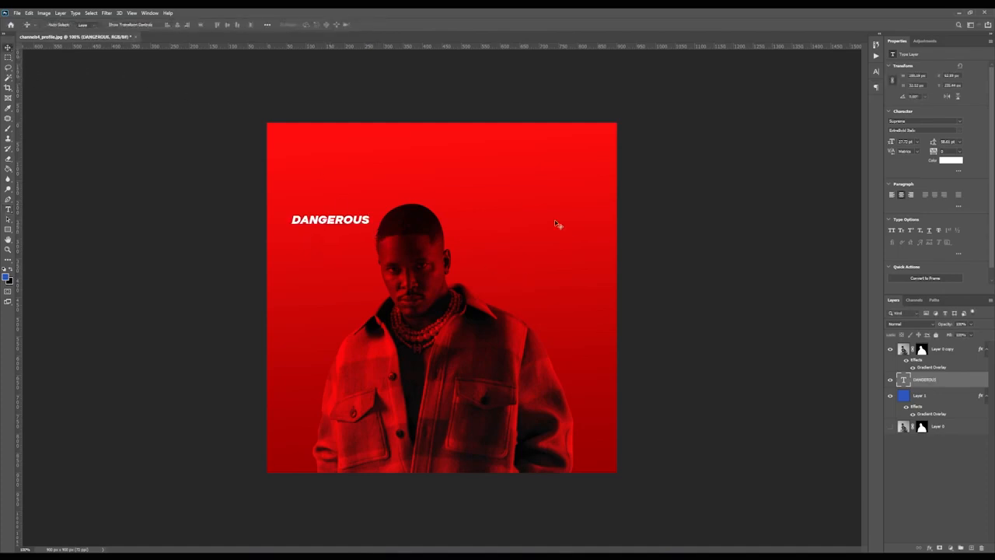
Step: Scale the DANGEROUS text up to about 119 pt so it spans nearly the full canvas width behind the man
key("ctrl+t")
left_click_drag(372, 226, 601, 364)
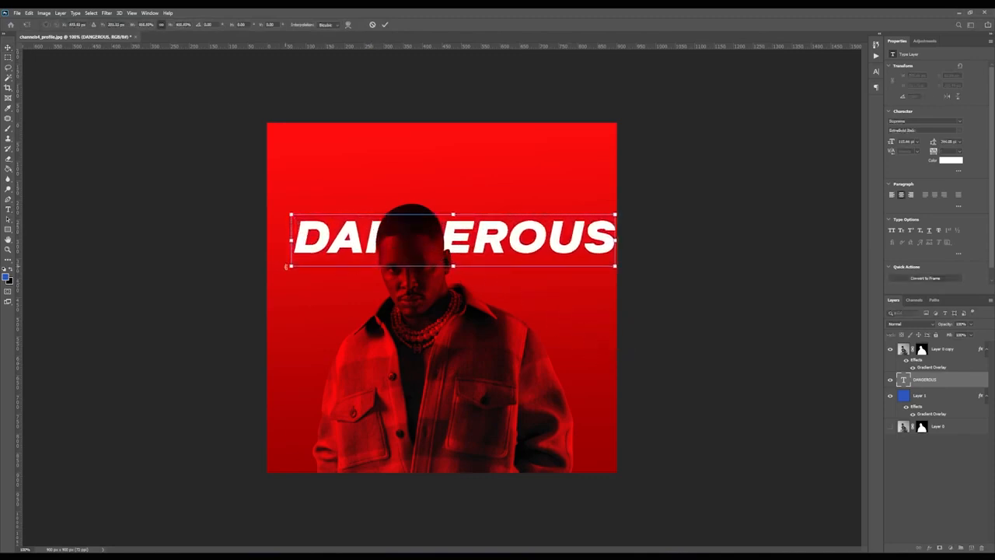
left_click_drag(286, 267, 265, 272)
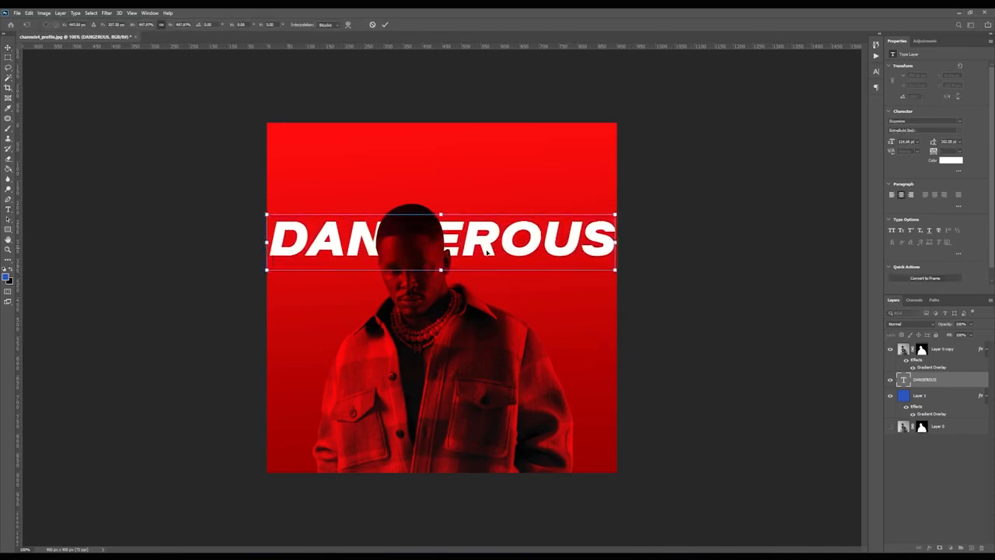
left_click_drag(616, 273, 611, 268)
key("Return")
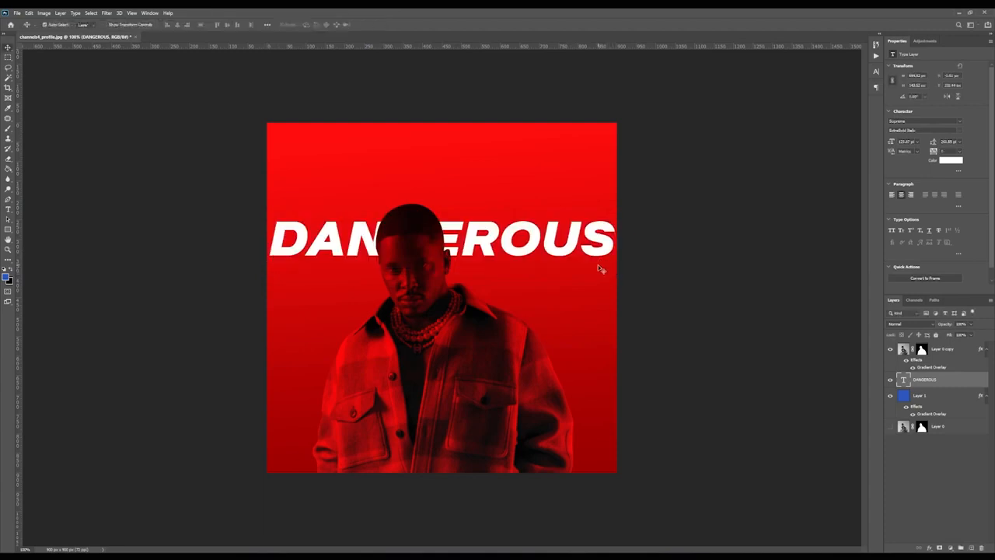
key("ctrl+t")
left_click_drag(615, 272, 603, 263)
key("Return")
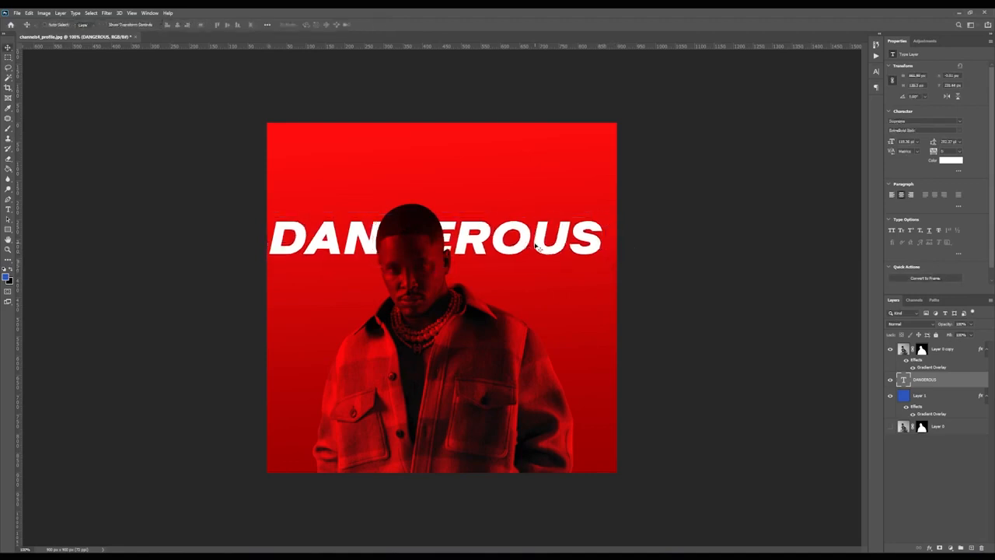
Step: Move the DANGEROUS text to the canvas's upper edge and stack two evenly spaced copies directly below it
left_click_drag(560, 233, 559, 144)
key("ctrl+j")
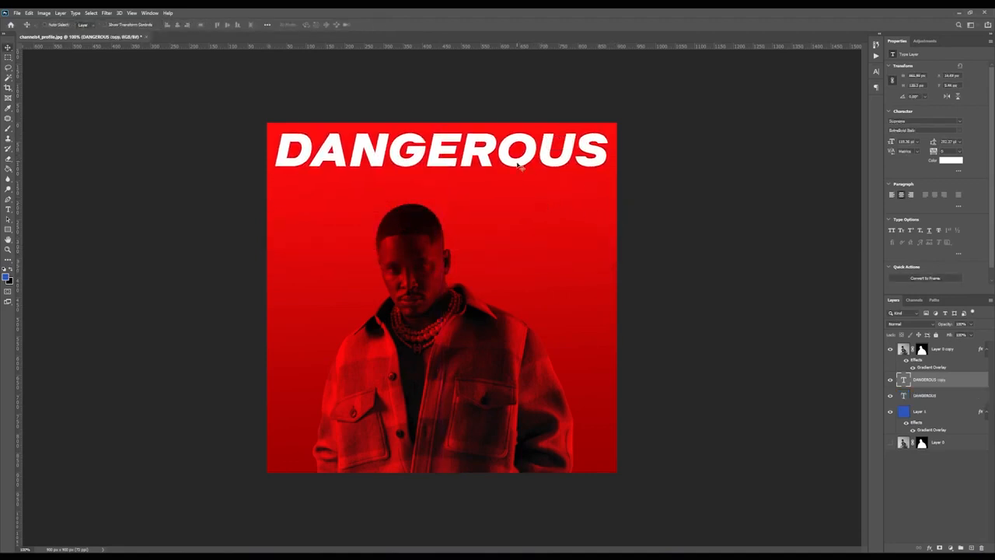
double_click(521, 166)
key("shift+Home")
left_click(9, 49)
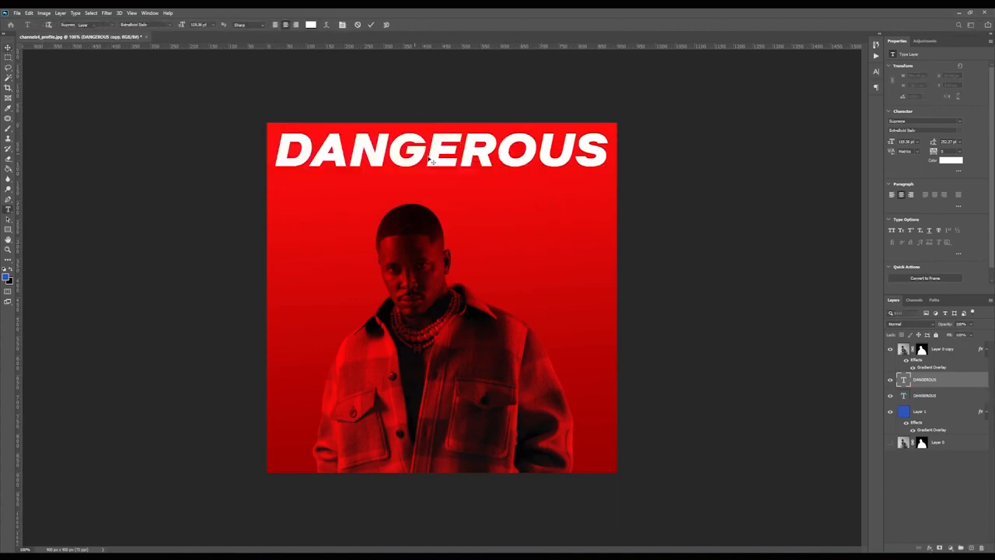
left_click_drag(478, 175, 509, 227)
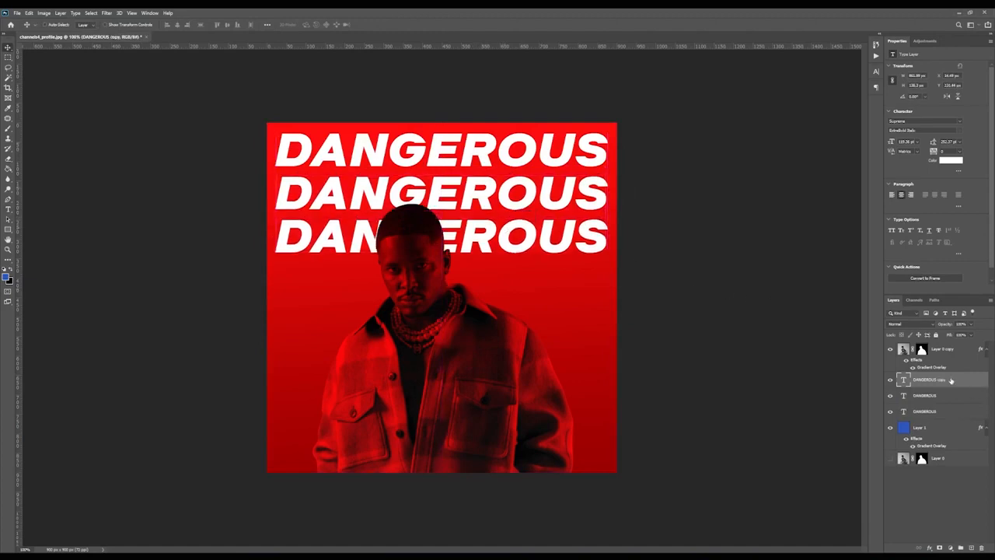
Step: Duplicate the three DANGEROUS text layers together and place the copies below the originals as three more evenly spaced lines
left_click(939, 412, "shift")
key("ctrl+j")
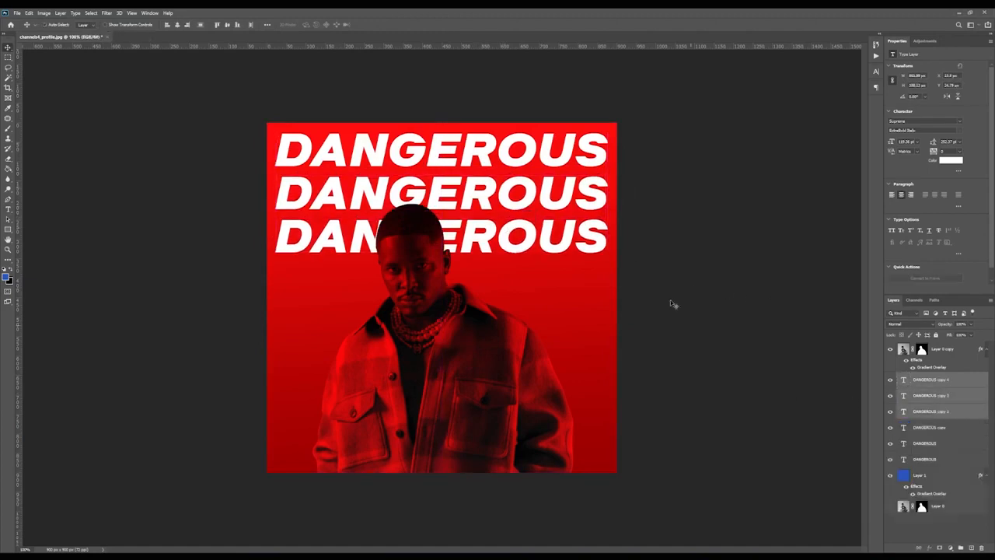
left_click_drag(575, 217, 573, 344)
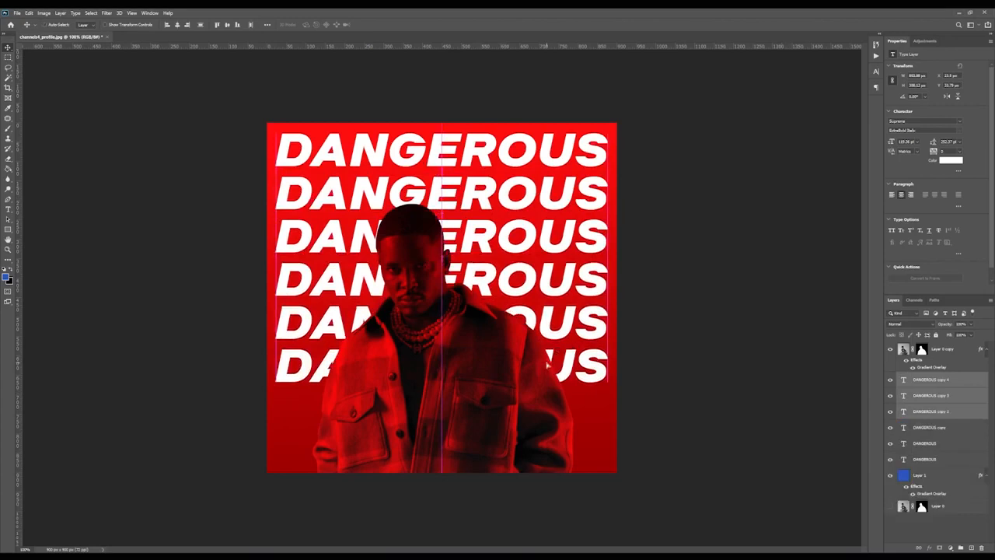
Step: Delete the uppermost DANGEROUS line and shift the remaining five text lines slightly upward together
left_click(930, 461)
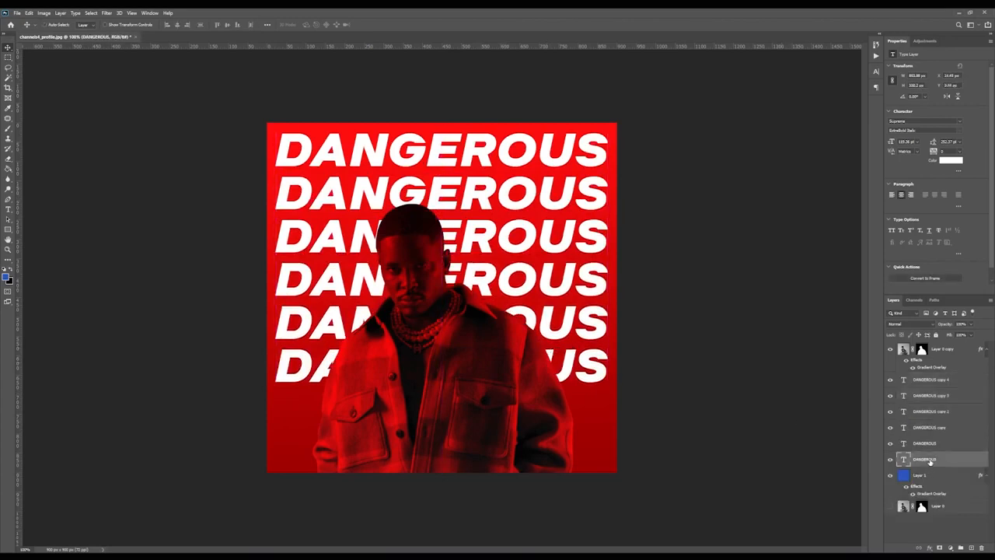
key("Delete")
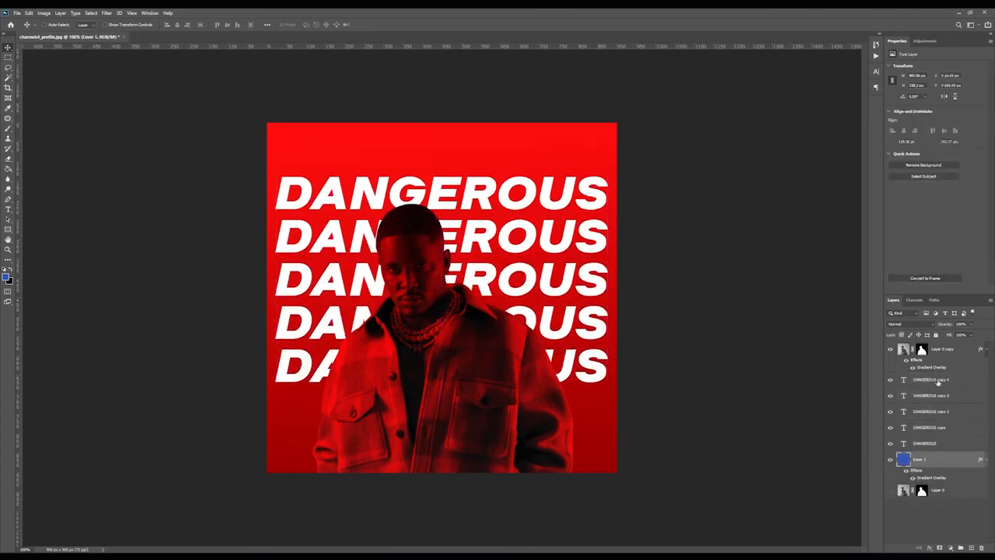
left_click(936, 381)
left_click(945, 445, "shift")
mouse_move(627, 278)
left_mouse_down()
mouse_move(620, 287)
mouse_move(627, 262)
left_mouse_up()
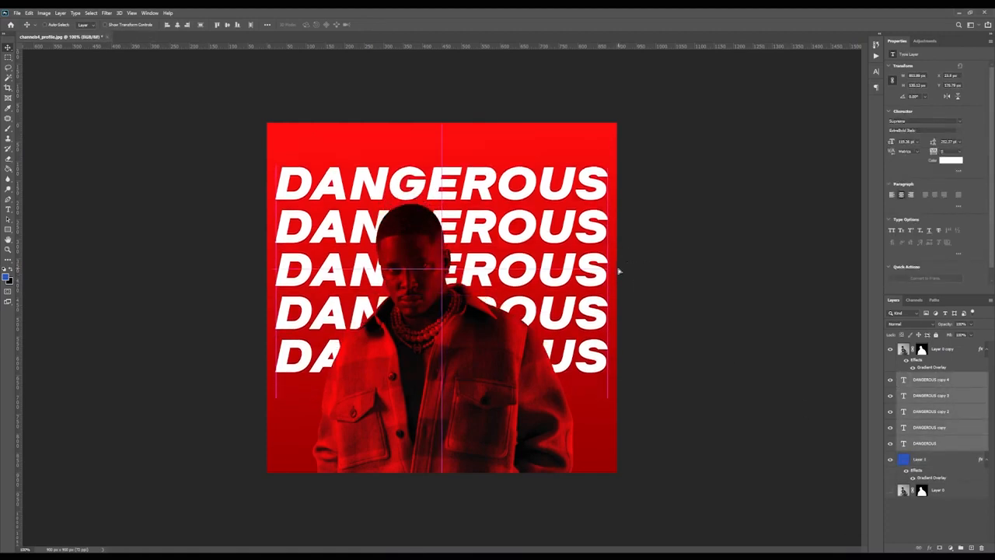
Step: Save the poster as a separate Photoshop document named YG Tutorial.psd
double_click(946, 391)
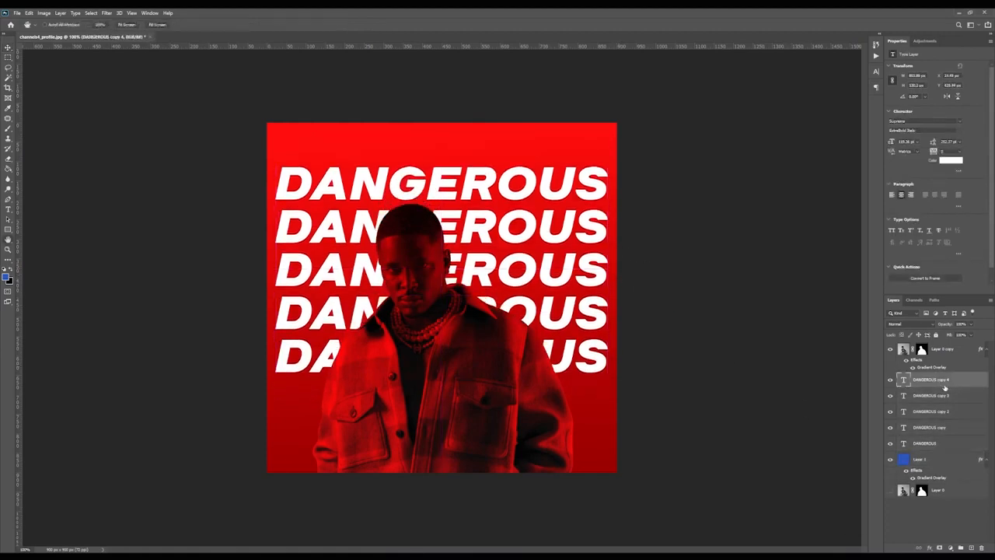
left_click(916, 233)
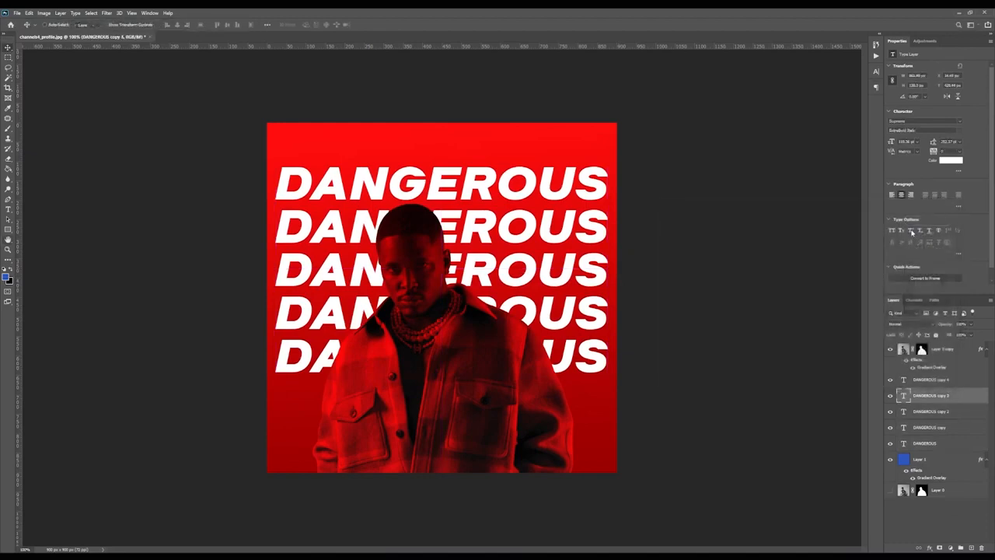
key("ctrl+shift+s")
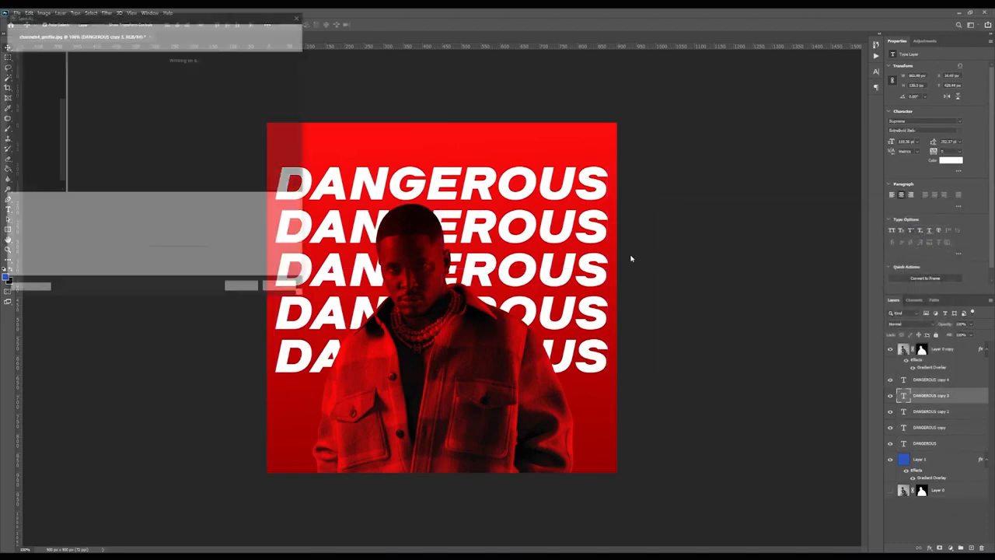
left_click(283, 290)
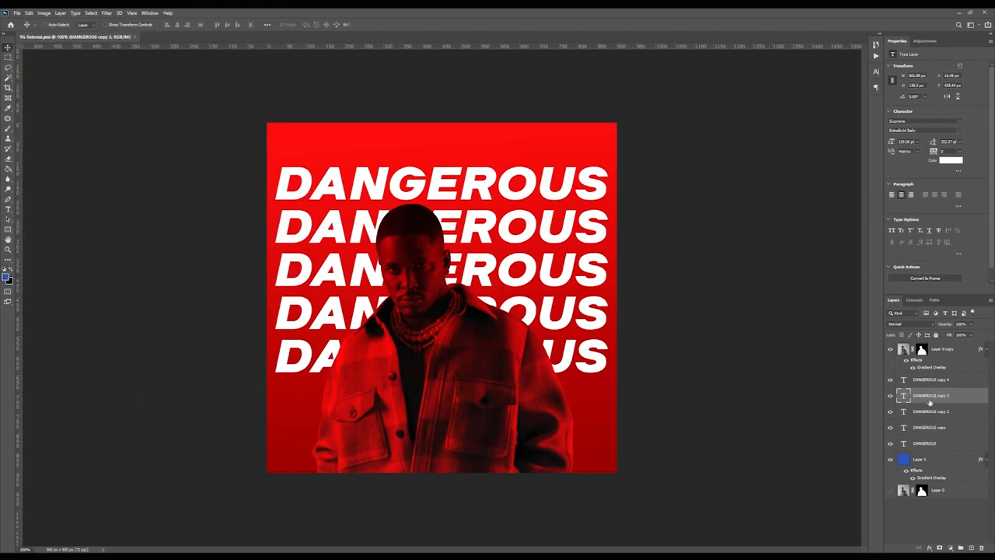
Step: Place the Free Scratches Overlay 11 image, enlarge it to cover the whole canvas and move its layer beneath the DANGEROUS text layers
key("alt+Tab")
left_click_drag(260, 423, 328, 421)
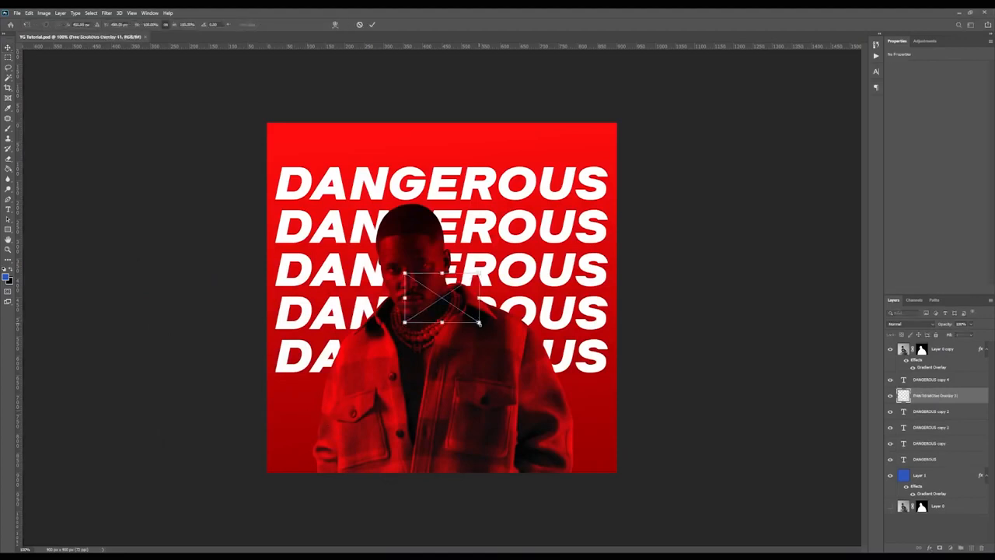
left_click_drag(479, 322, 769, 514)
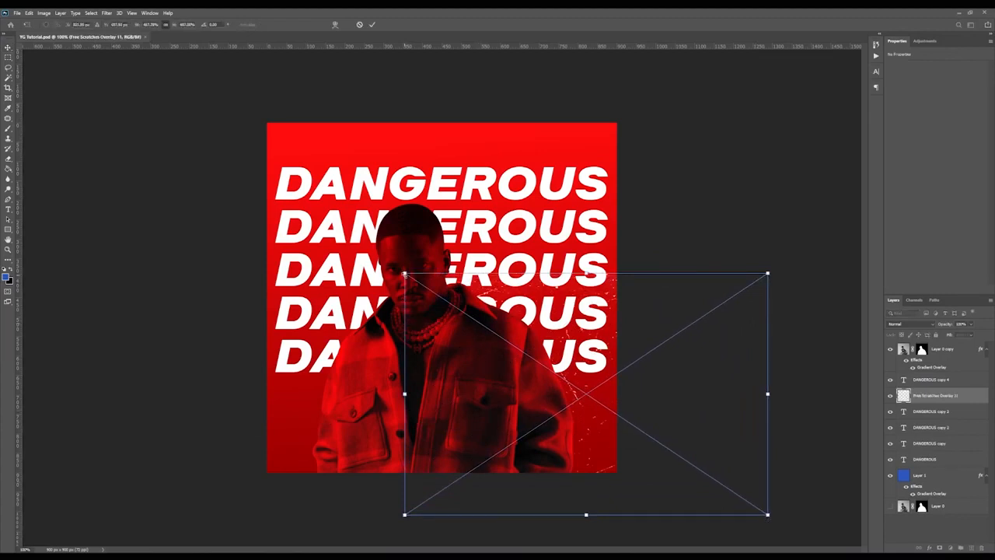
left_click_drag(405, 274, 240, 98)
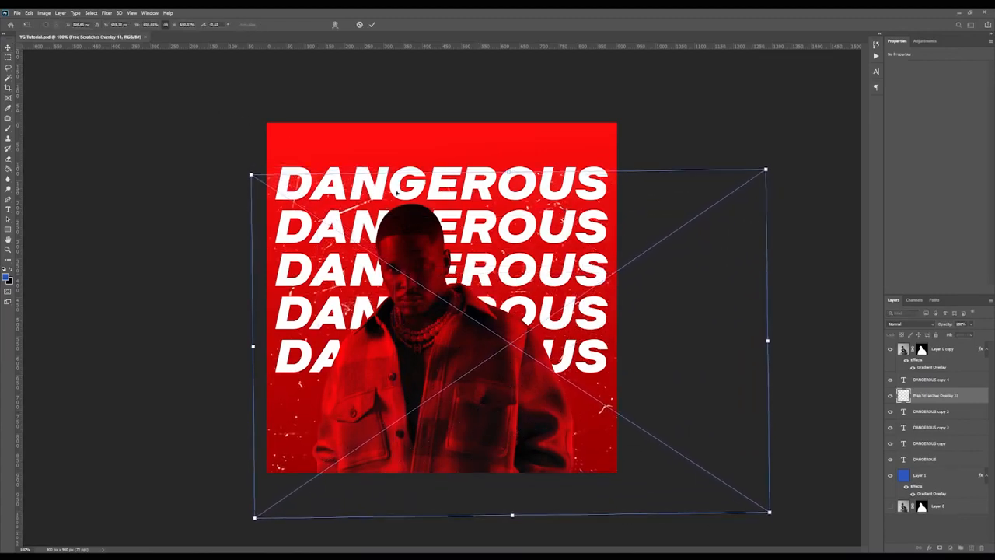
left_click_drag(250, 173, 171, 122)
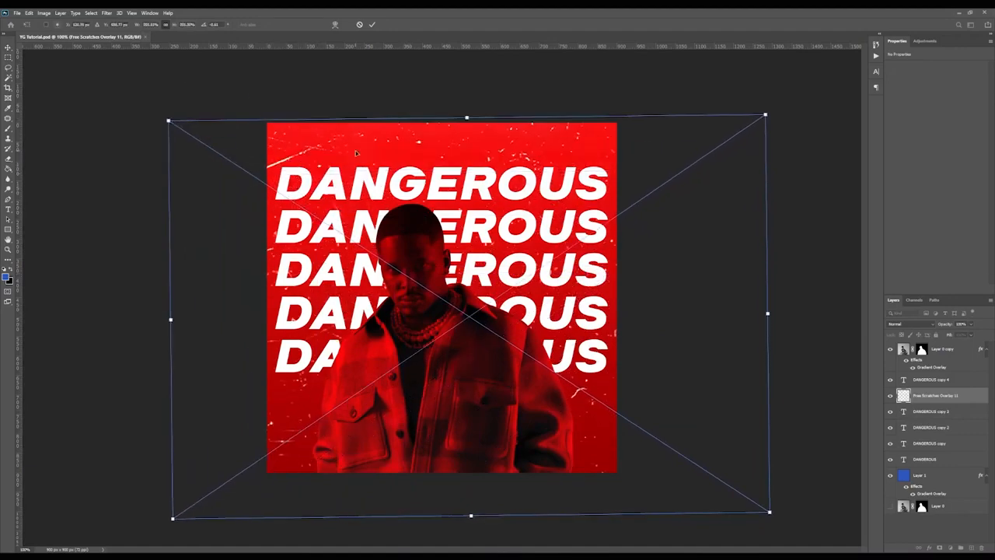
left_click_drag(355, 150, 356, 136)
key("Return")
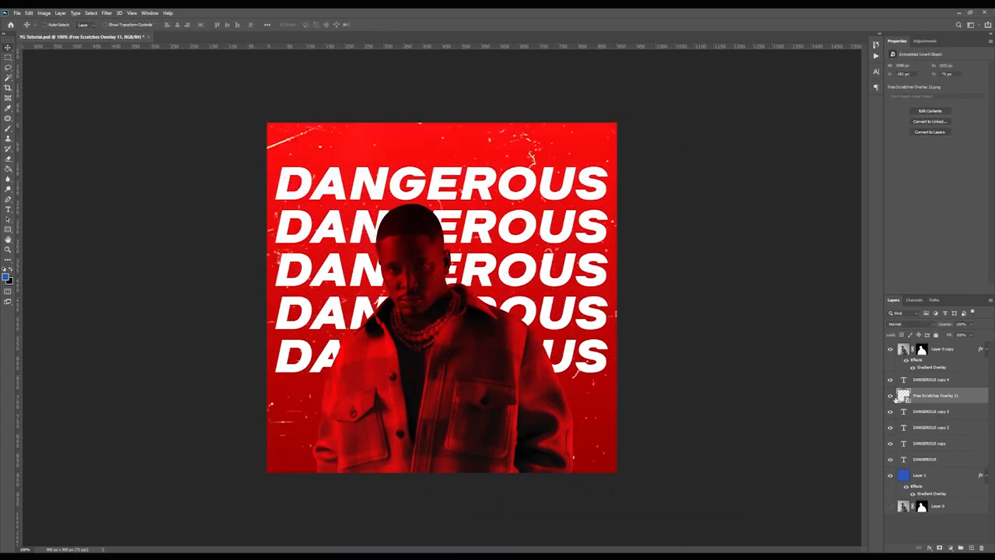
left_click_drag(954, 401, 914, 471)
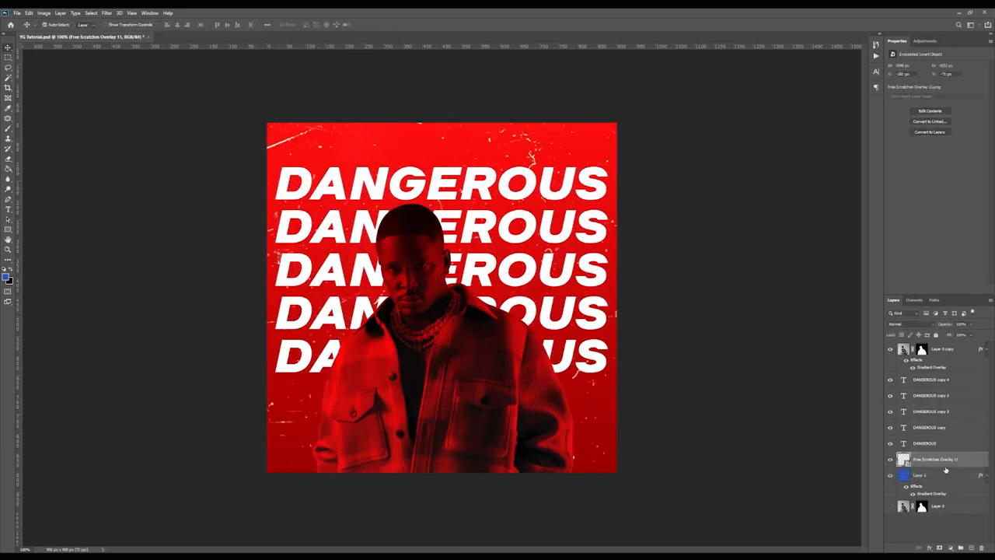
Step: Duplicate the scratches layer, hiding the original, and give the copy a black (#000000) Color Overlay
key("ctrl+j")
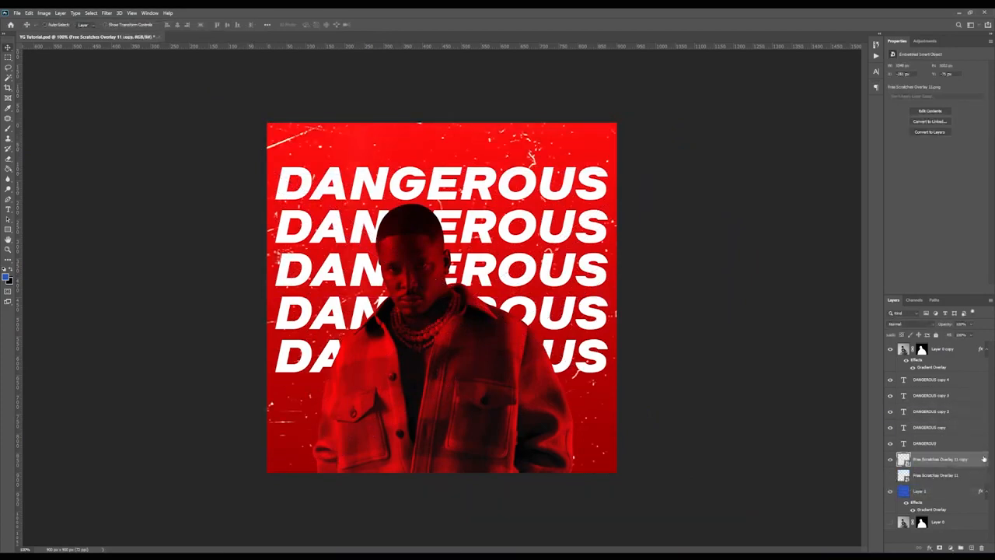
double_click(985, 458)
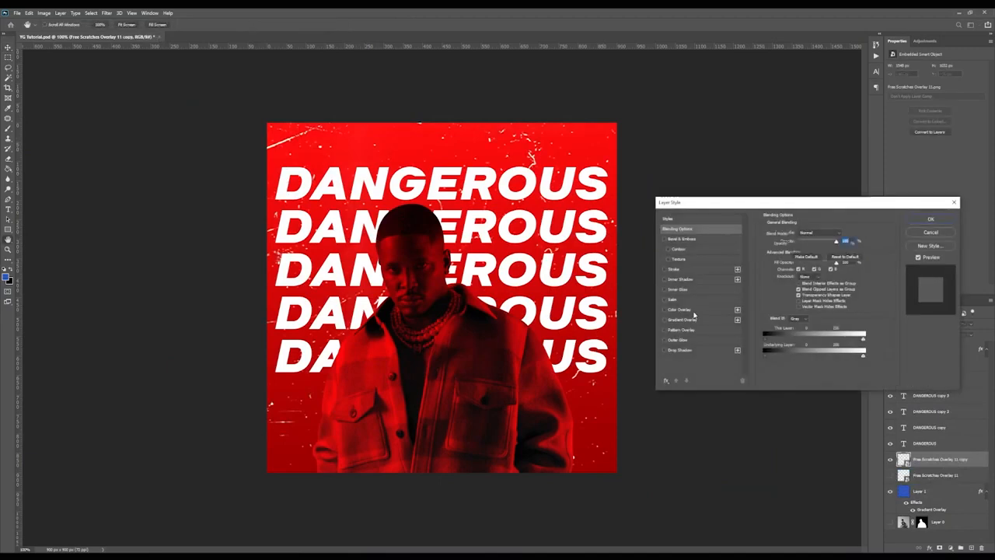
left_click(680, 310)
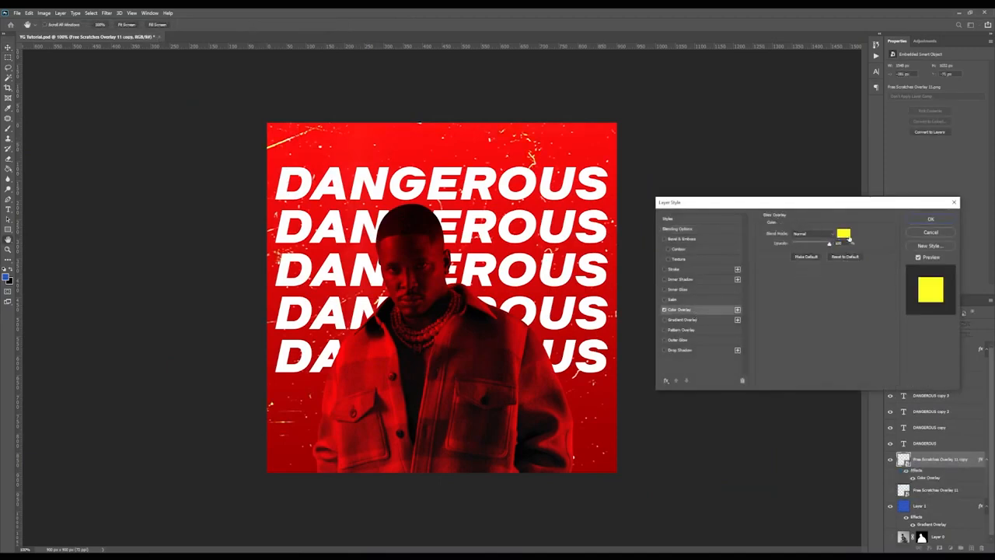
left_click(844, 233)
left_click_drag(809, 273, 818, 359)
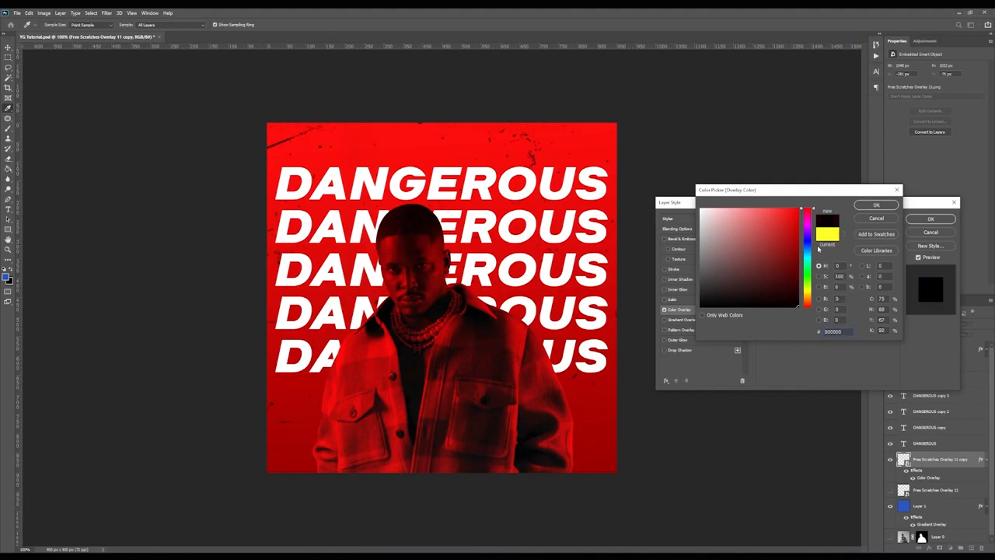
type("ff0030")
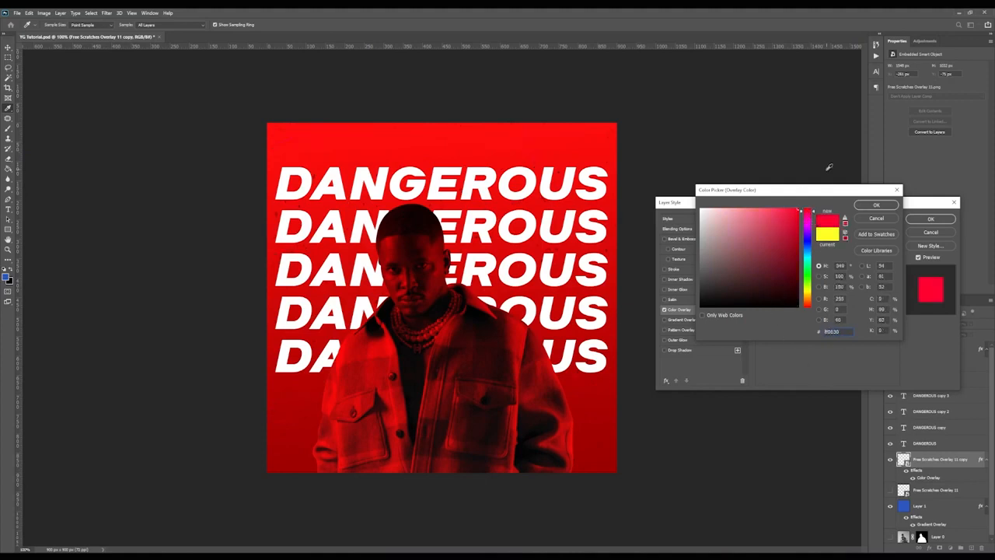
left_click_drag(808, 218, 868, 369)
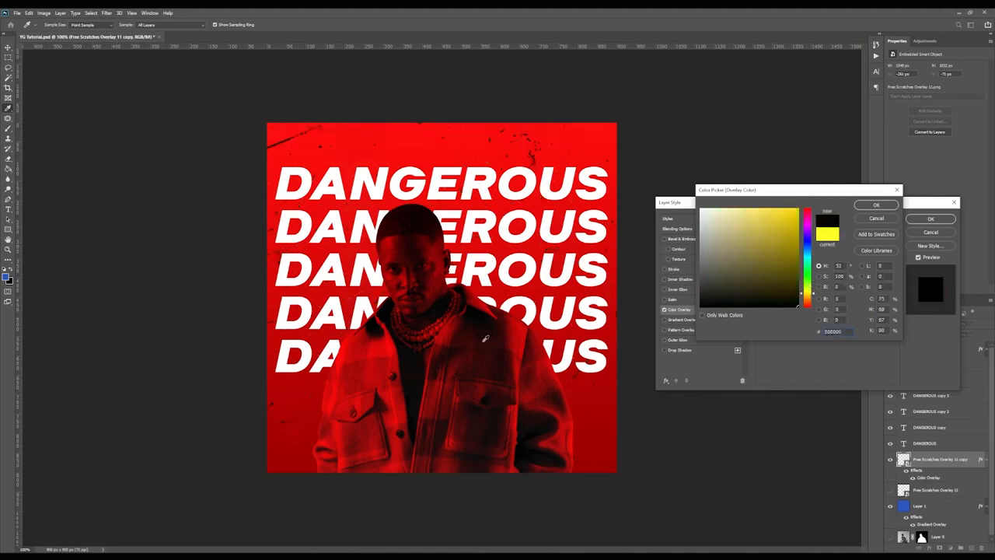
left_click(877, 206)
left_click(930, 218)
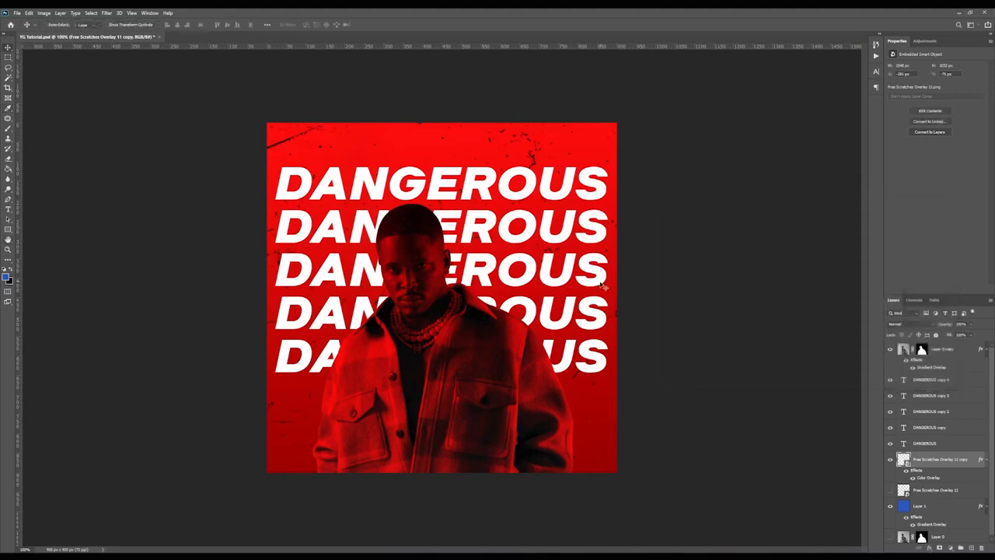
Step: Scale the black scratches copy down slightly so it still covers the canvas, and shift it a little to the left
key("ctrl+t")
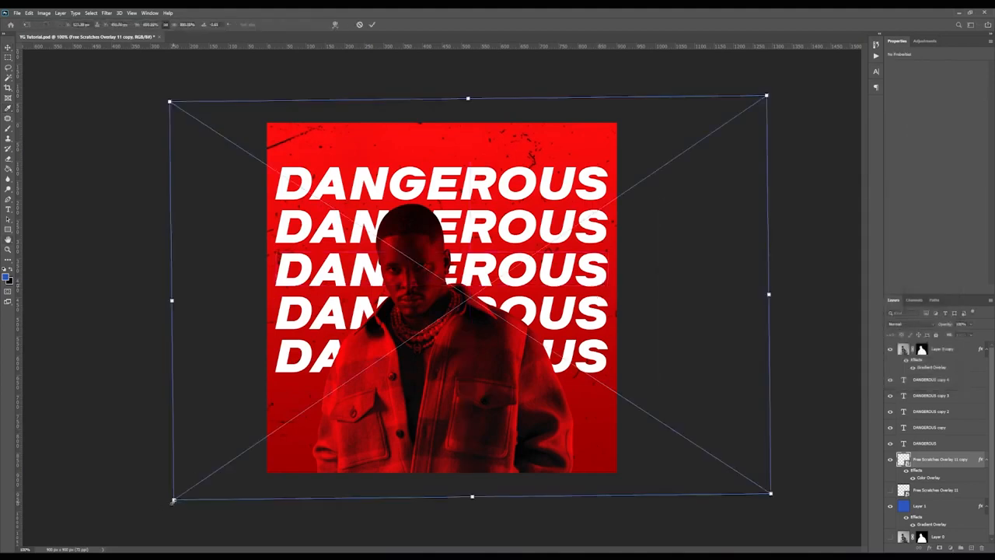
left_click_drag(173, 499, 209, 487)
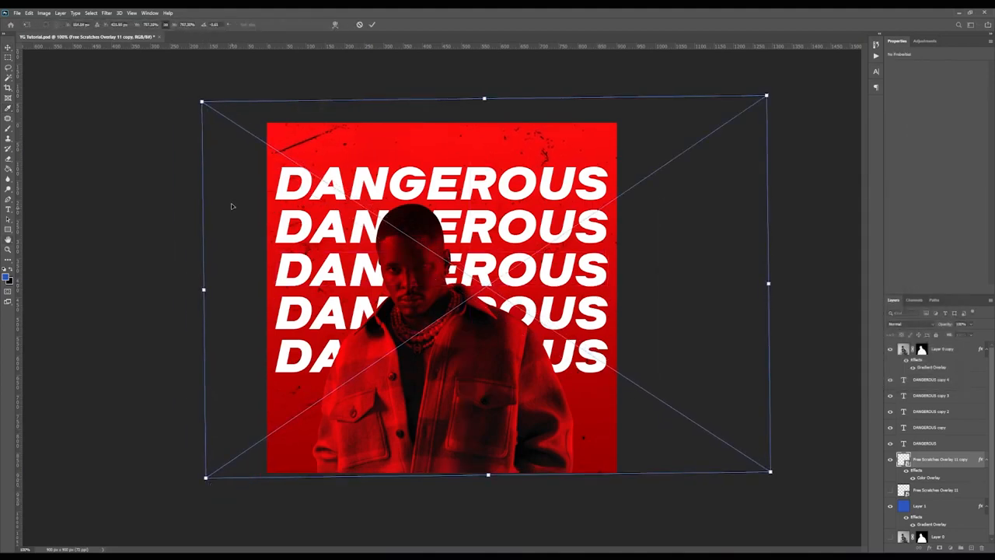
left_click_drag(200, 99, 233, 121)
left_click_drag(793, 135, 766, 123)
key("Return")
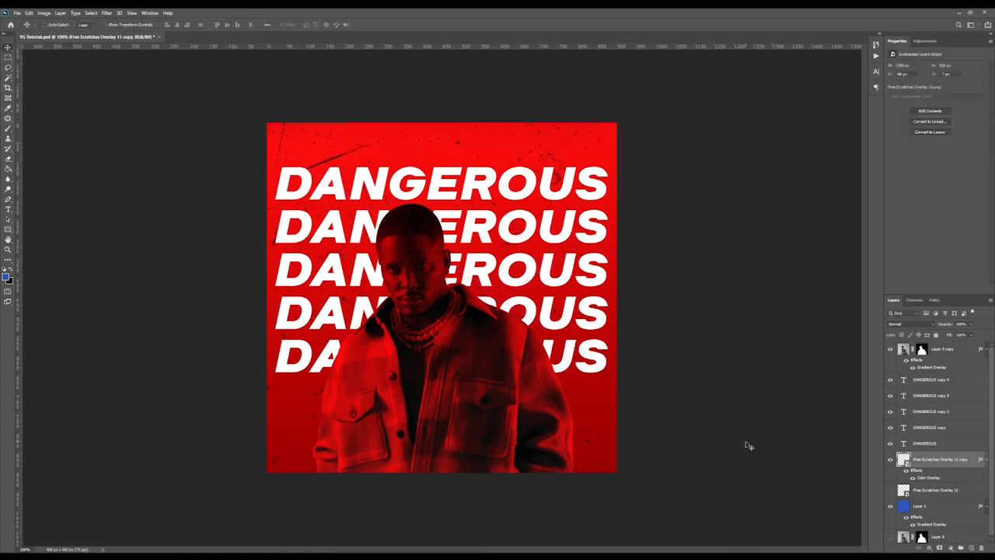
left_click_drag(658, 362, 635, 358)
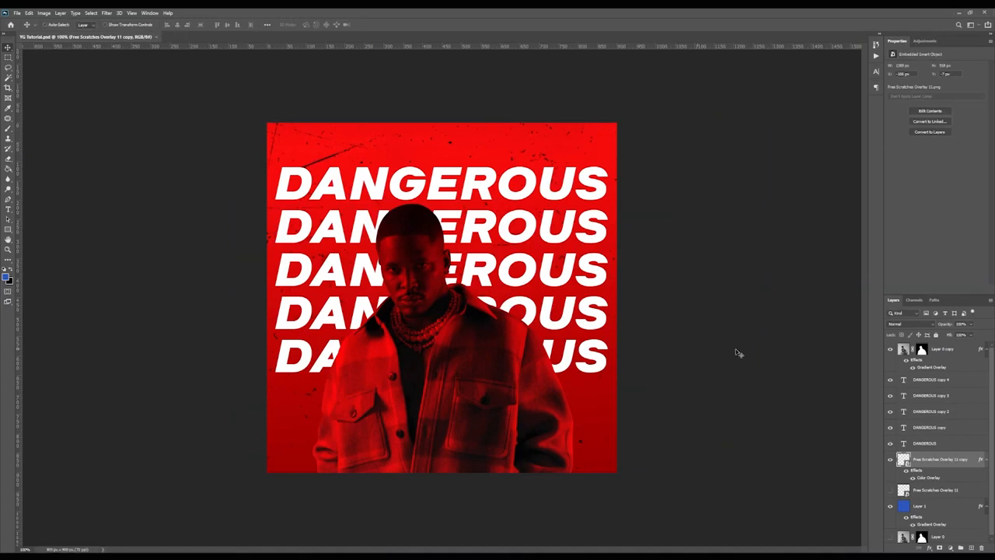
Step: Group all layers, then duplicate the group and merge the duplicate into a single layer above it
left_click(957, 352)
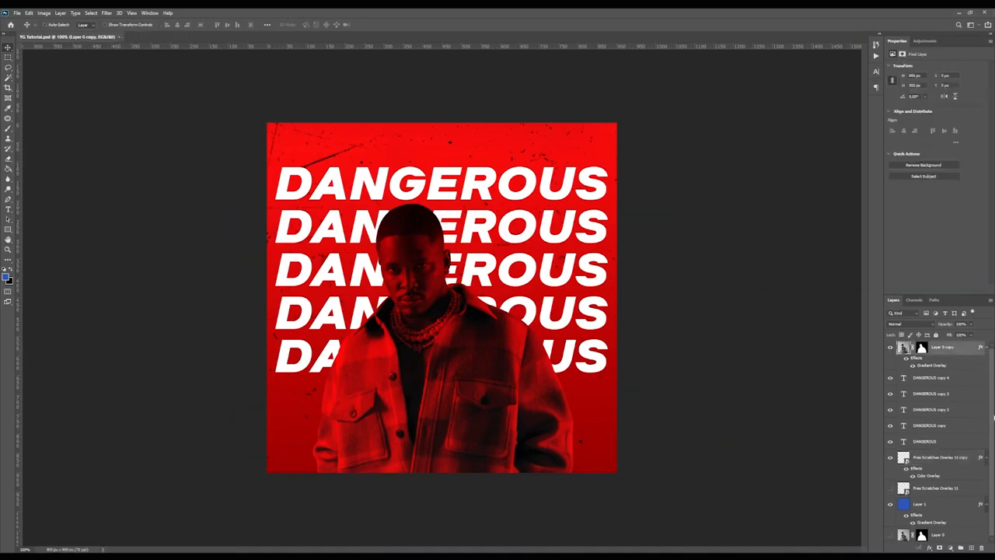
left_click(943, 536, "shift")
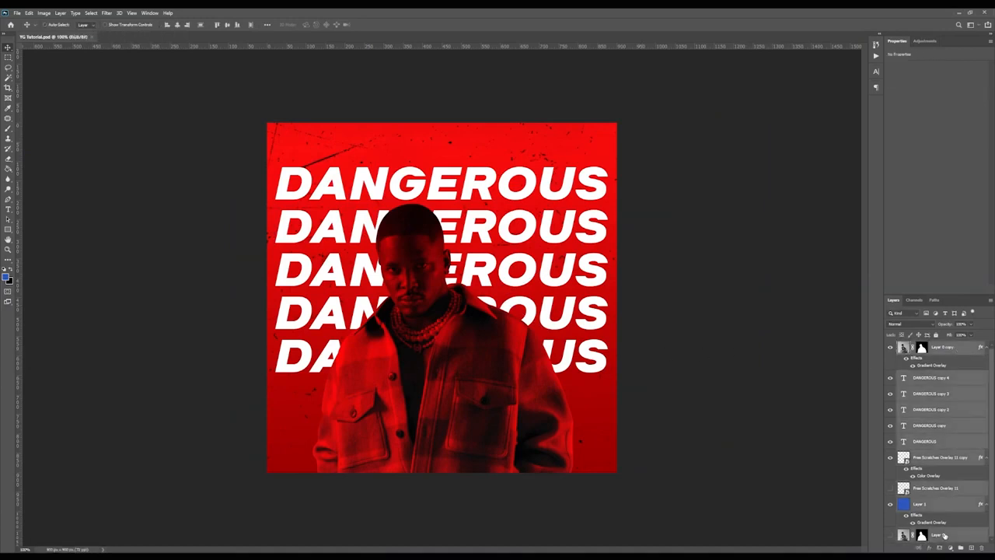
key("ctrl+g")
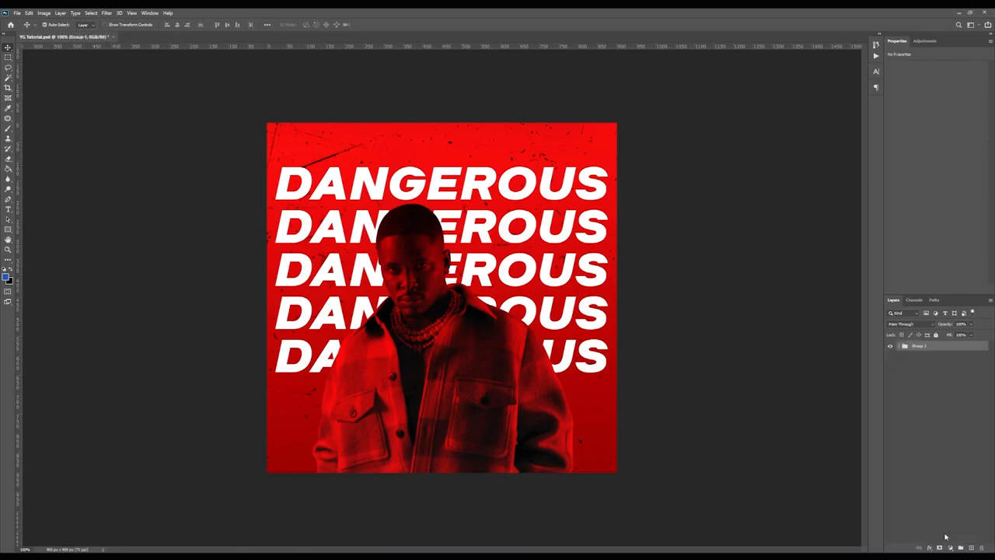
key("ctrl+j")
key("ctrl+e")
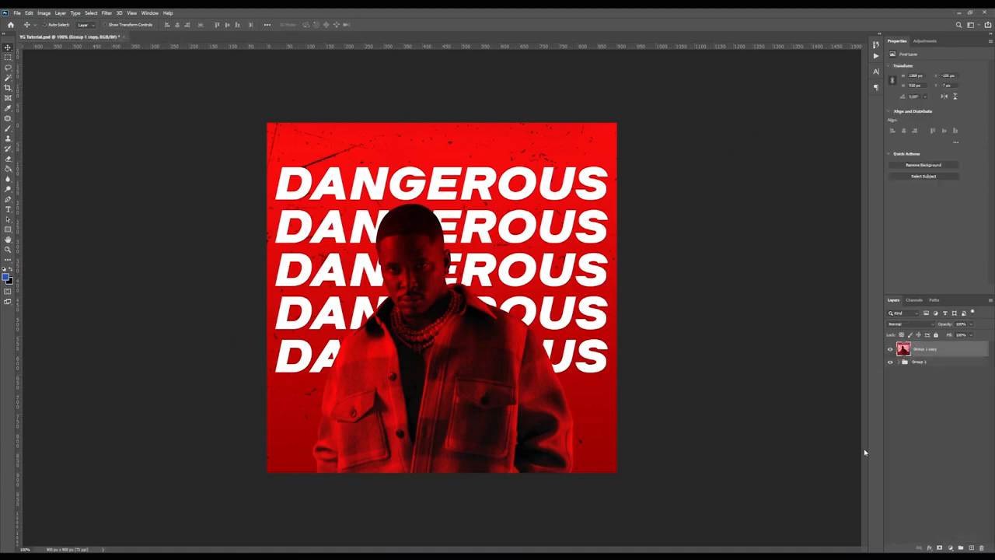
Step: Duplicate the merged poster layer and try a Camera Raw user preset on the new copy
left_click(107, 13)
left_click(314, 12)
key("ctrl+j")
left_click(107, 13)
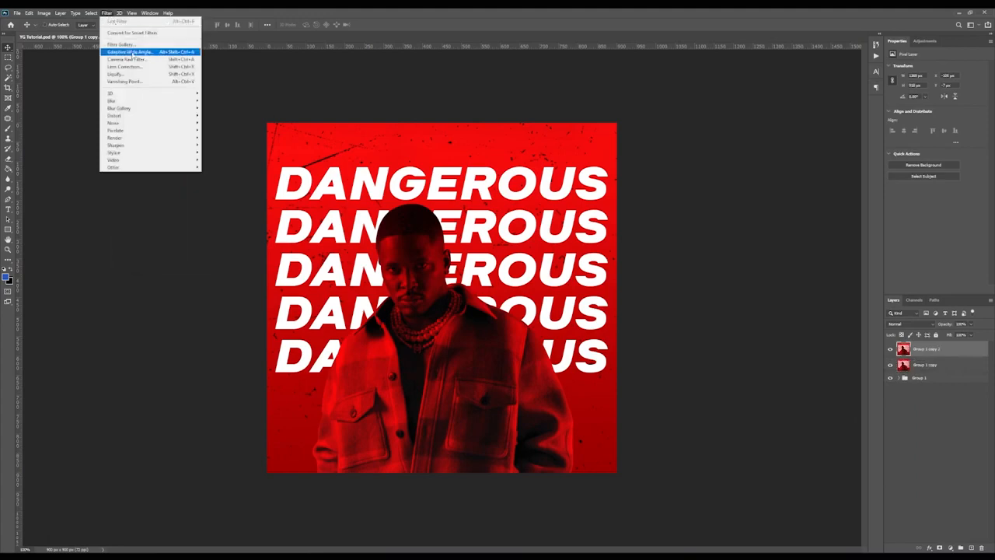
left_click(133, 60)
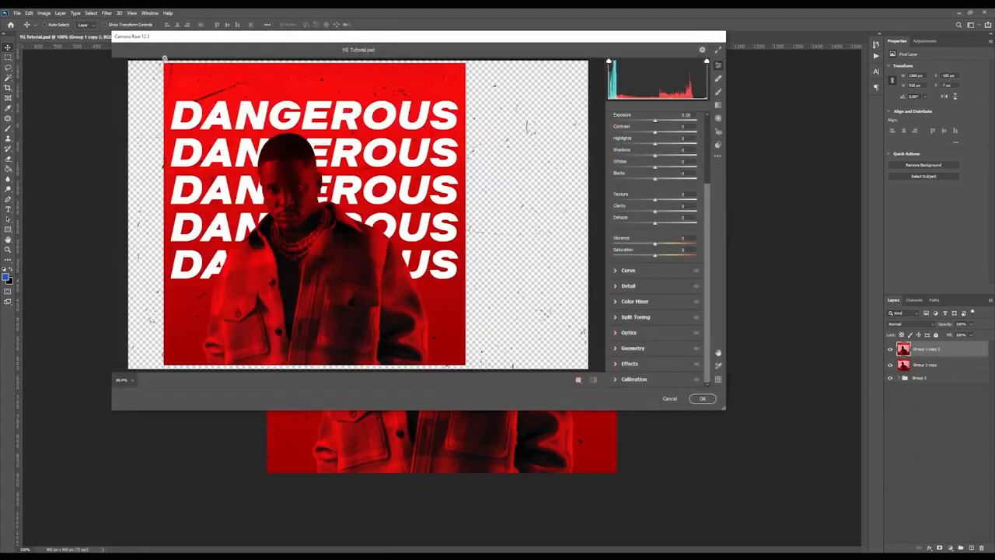
left_click(719, 145)
left_click(643, 249)
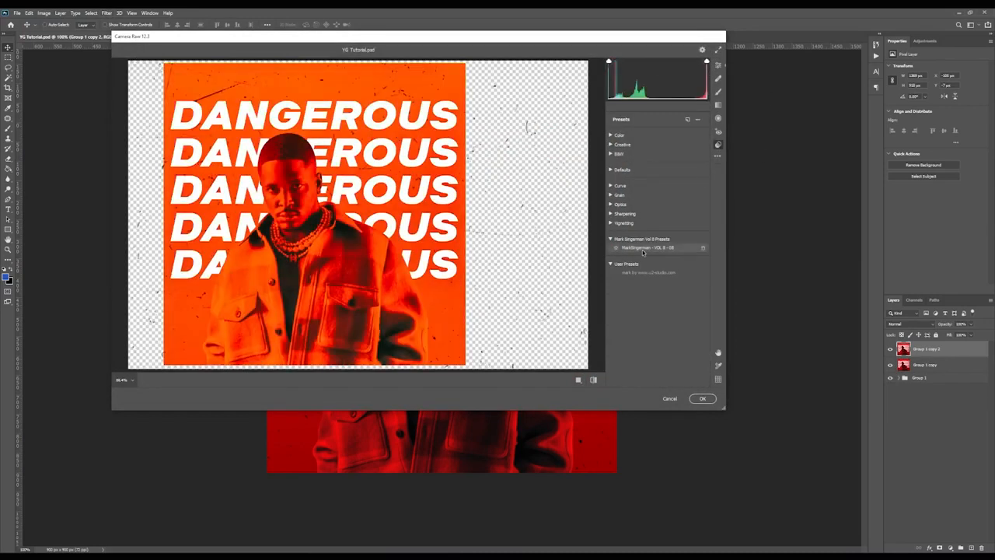
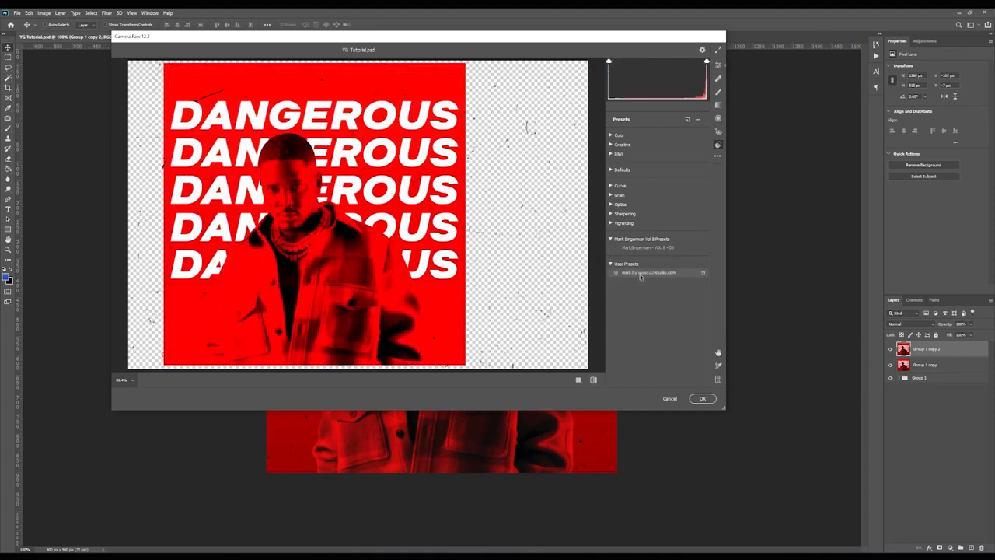
left_click(649, 272)
left_click(699, 397)
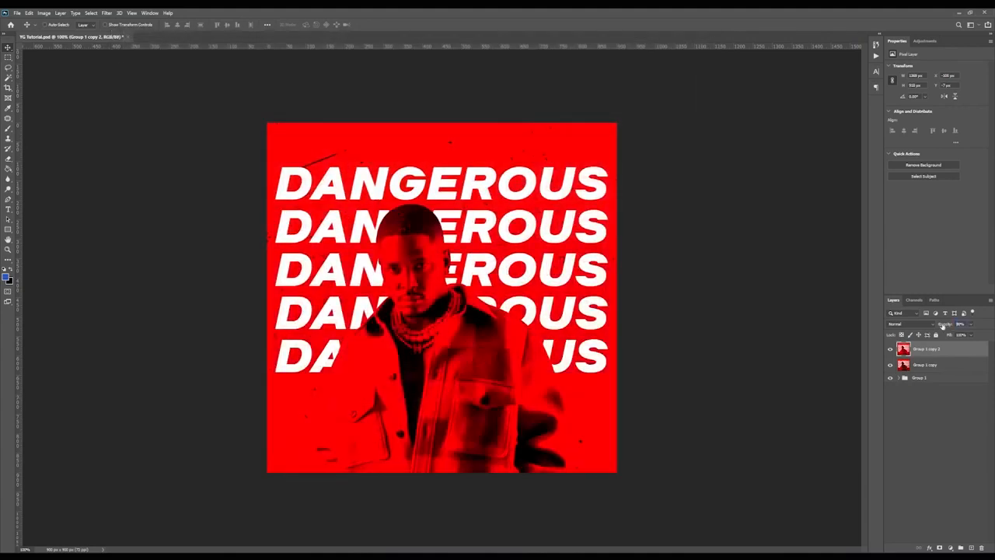
Step: Try a reduced opacity on the Camera Raw copy, keeping its blend mode at Normal
left_click_drag(941, 327, 929, 328)
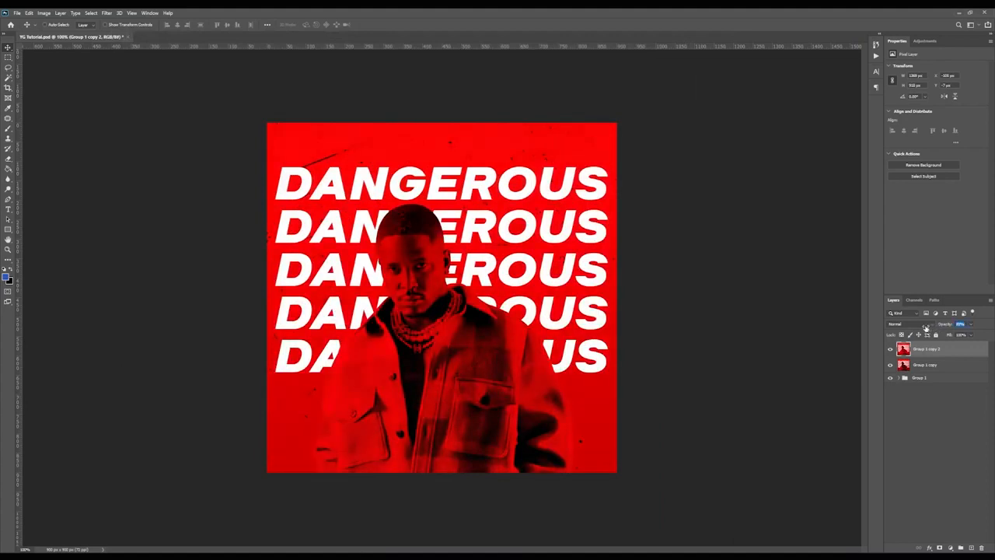
left_click(923, 324)
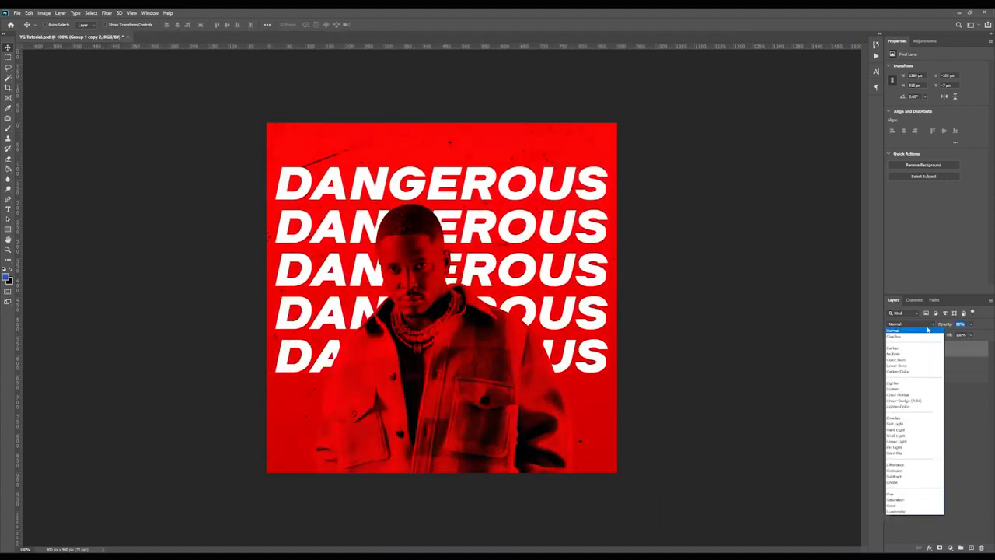
left_click(806, 320)
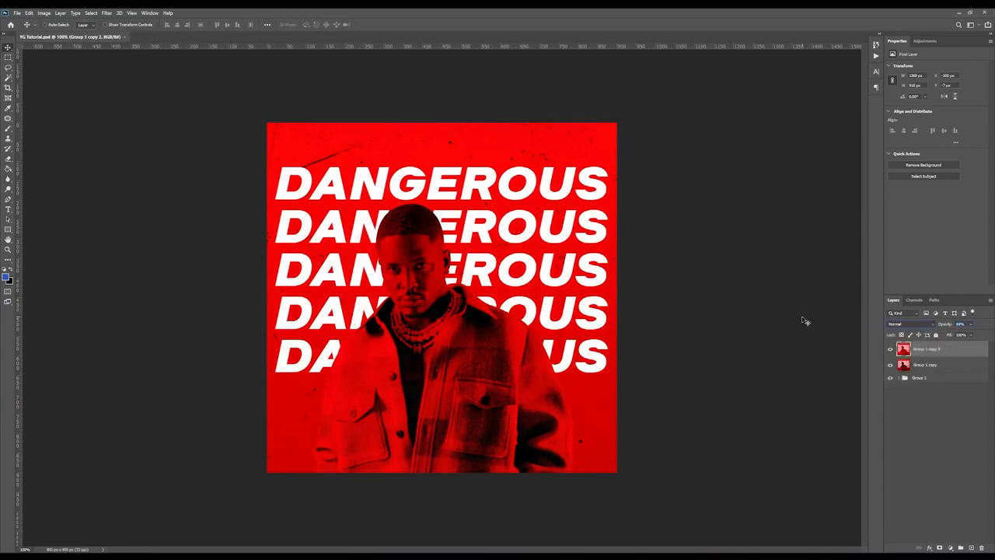
Step: Compare the poster with and without the Camera Raw copy, and delete that copy
left_click(890, 349)
left_click(891, 350)
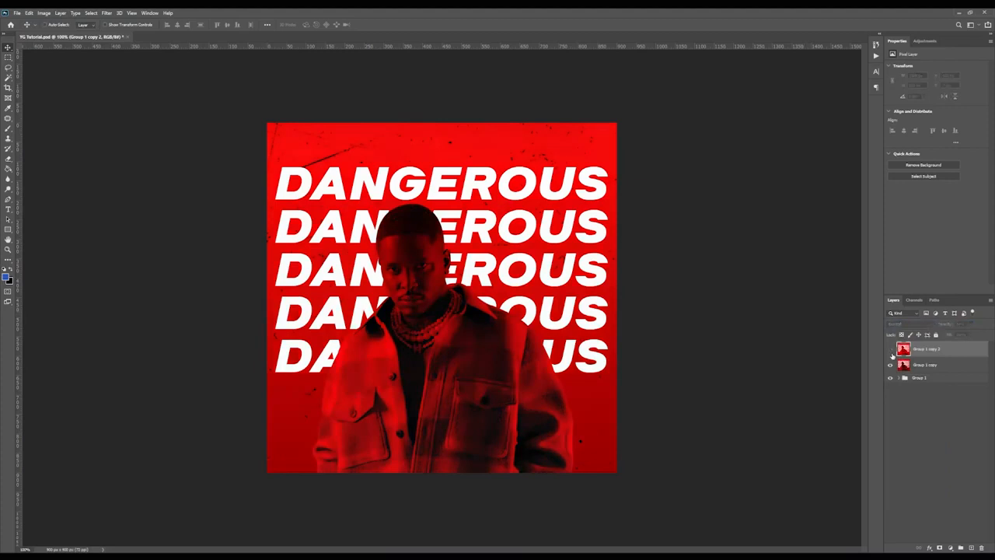
left_click(891, 350)
left_click(891, 350)
key("Delete")
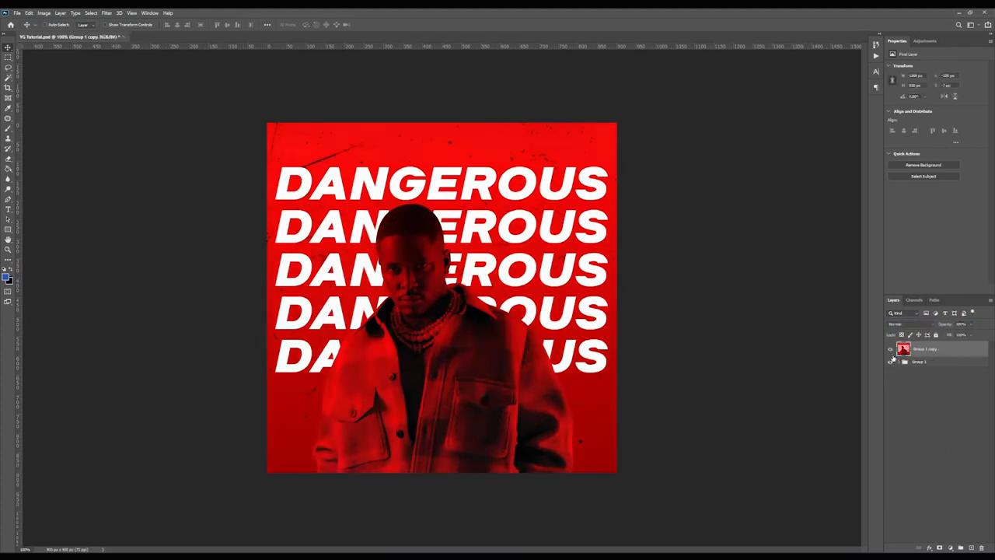
Step: Delete the merged poster copy, expand the layer group and select the man's cut-out layer
key("Delete")
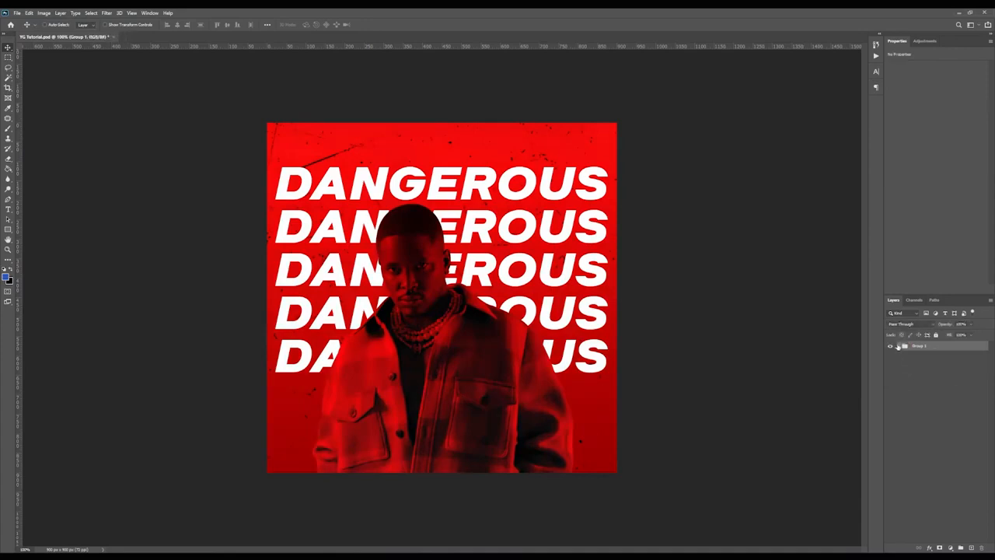
left_click(898, 346)
left_click(955, 363)
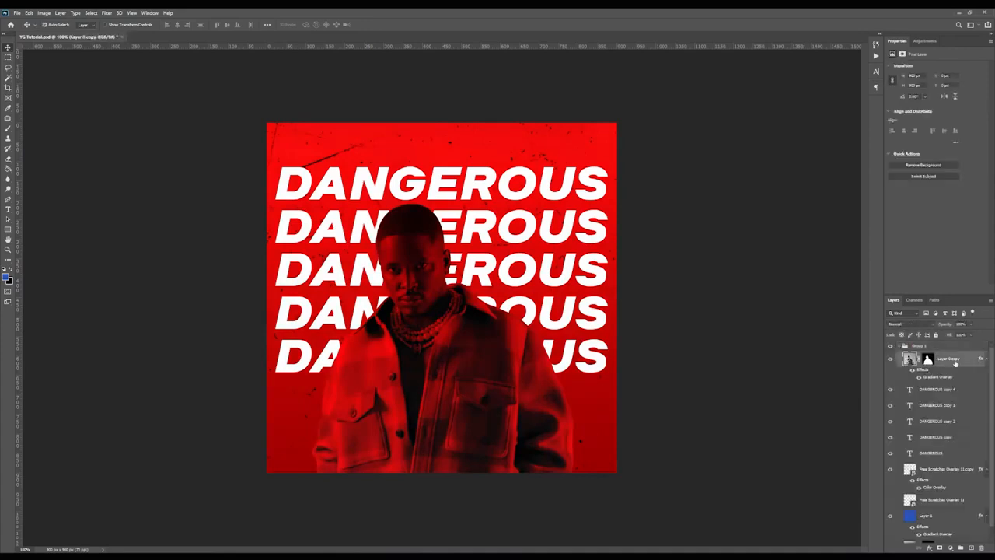
Step: Inspect the man up close and compare the poster with and without his layer
key("ctrl+plus")
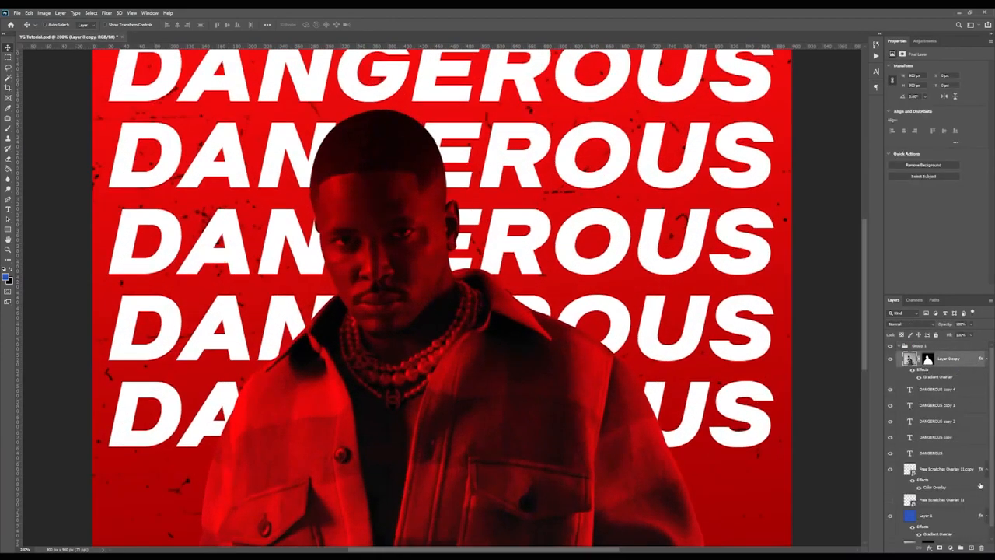
key("ctrl+minus")
left_click(890, 359)
left_click(890, 358)
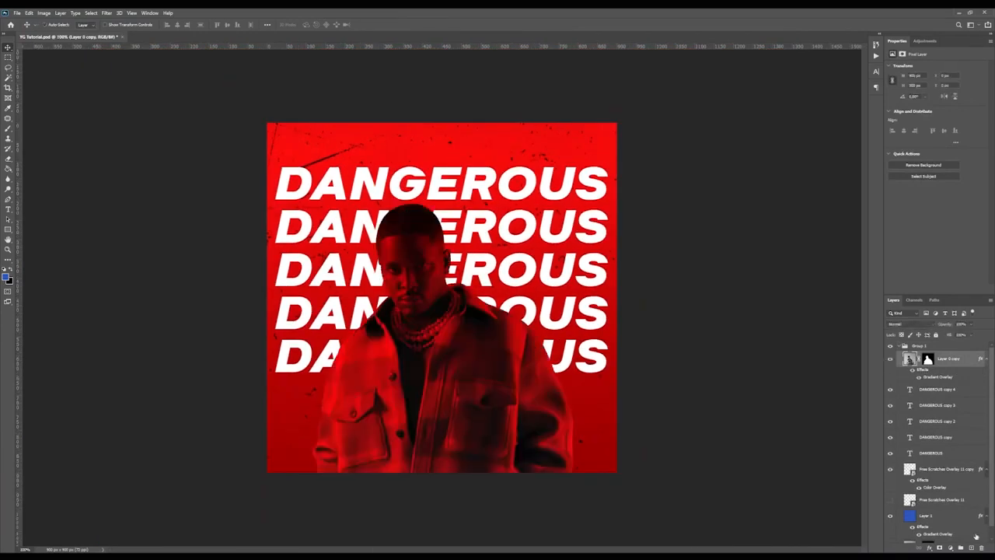
Step: Add a new empty layer above the man's layer and clip it to him
key("ctrl+shift+alt+n")
right_click(925, 361)
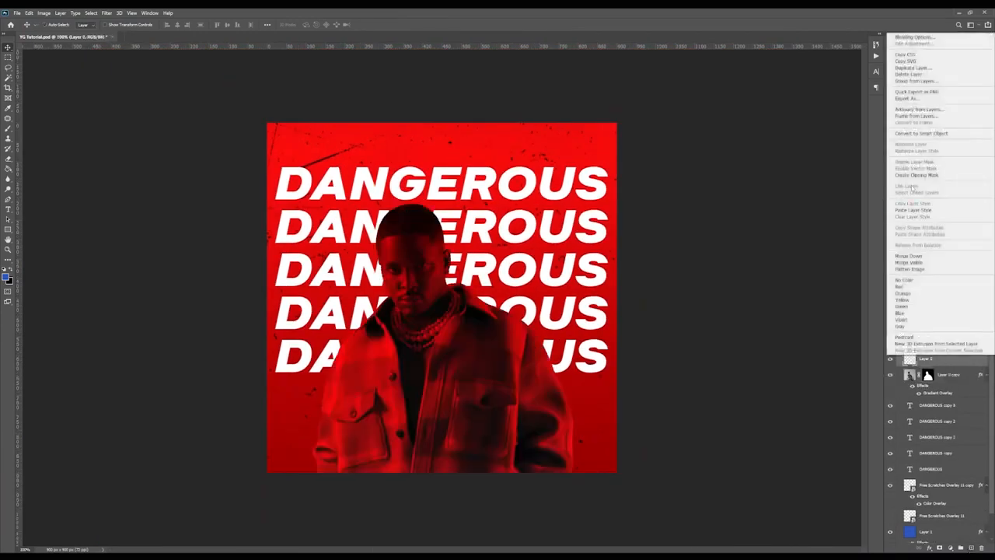
left_click(914, 177)
Step: Try a single dab with a hard 400 px brush over the man's head on the clipped layer, and undo it
left_click(8, 129)
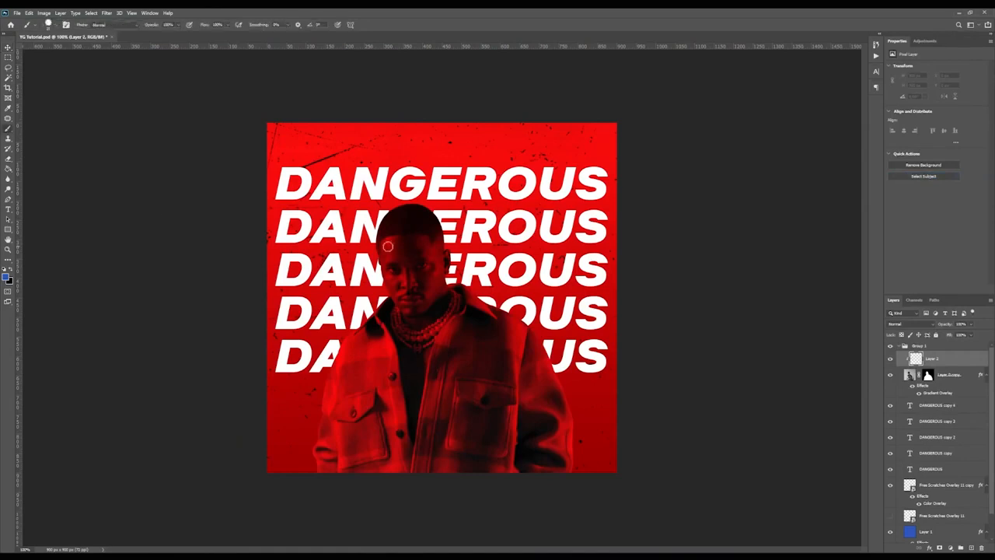
key("bracketright")
key("bracketright")
key("bracketright")
key("bracketright")
key("bracketright")
key("bracketright")
key("bracketright")
key("bracketright")
key("bracketright")
key("bracketright")
left_click(416, 254)
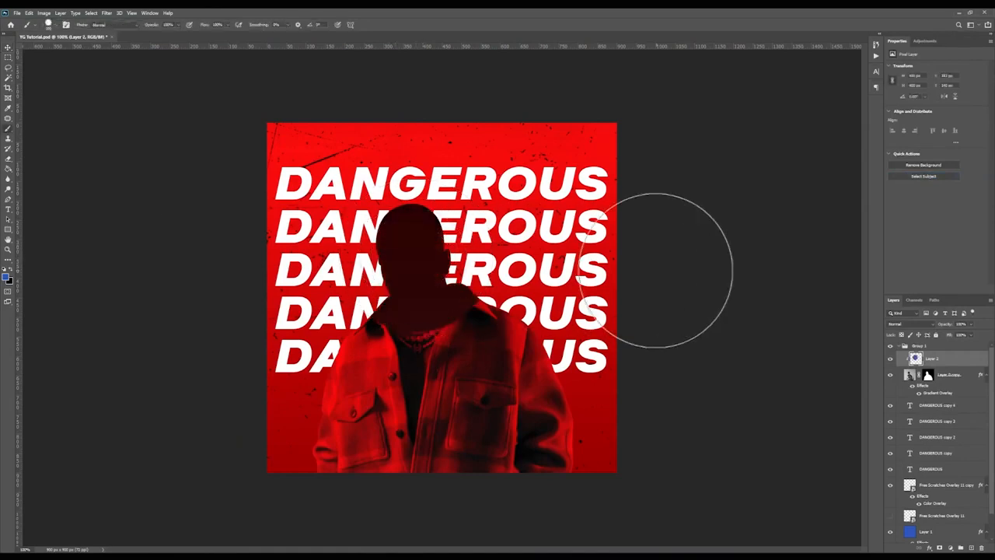
key("ctrl+z")
Step: Soften the brush edge, paint over the man's head and chest on the clipped layer, and check it against his hidden layer
right_click(472, 315)
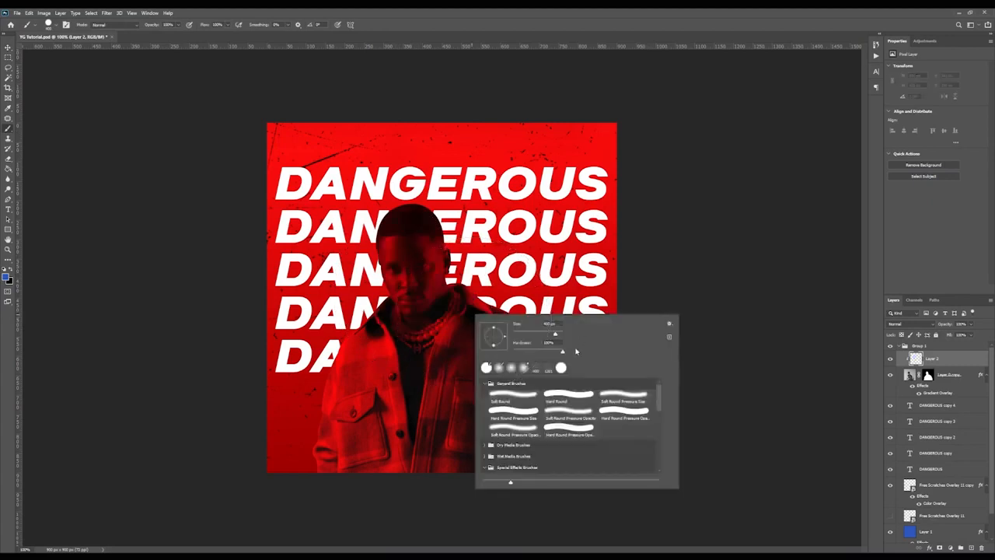
left_click_drag(521, 352, 491, 356)
left_click(558, 12)
mouse_move(404, 206)
left_mouse_down()
mouse_move(420, 264)
mouse_move(414, 319)
left_mouse_up()
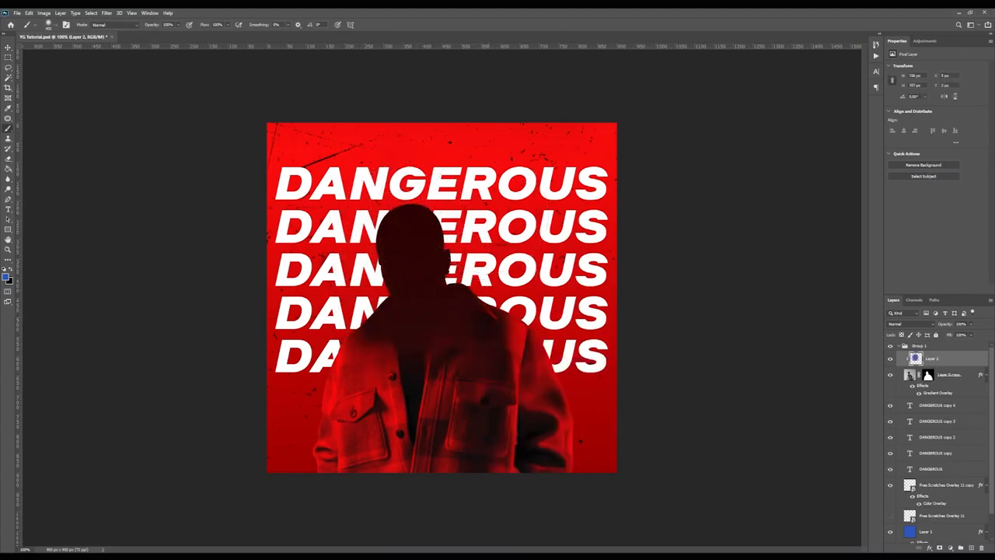
left_click(8, 47)
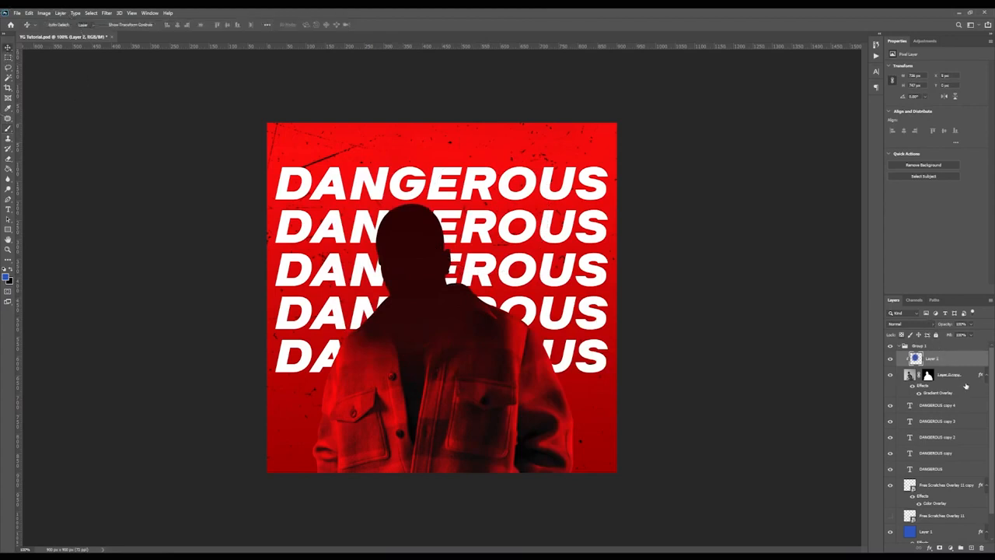
left_click(891, 376)
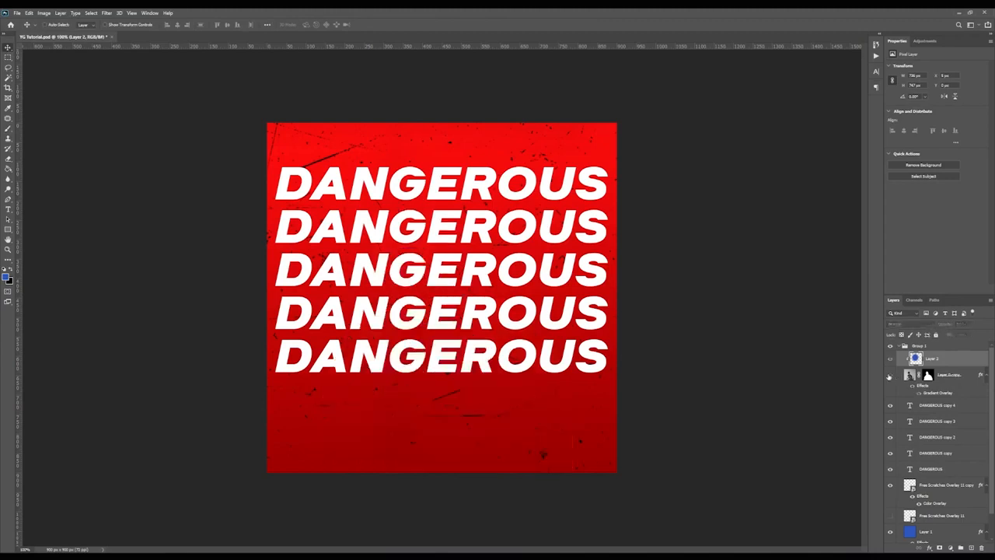
left_click(891, 375)
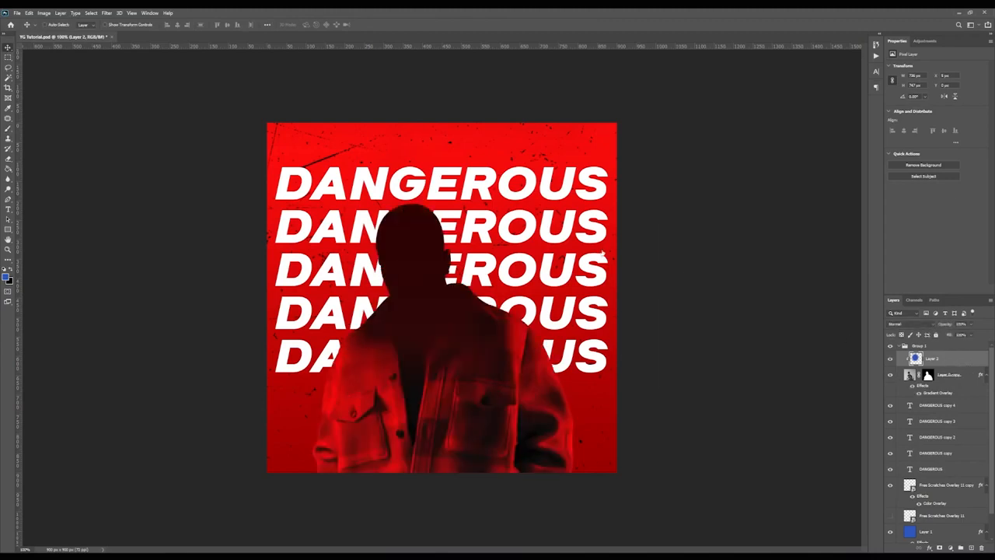
Step: Give the painted clipped layer a Color Overlay in red ff0000
left_click(693, 310)
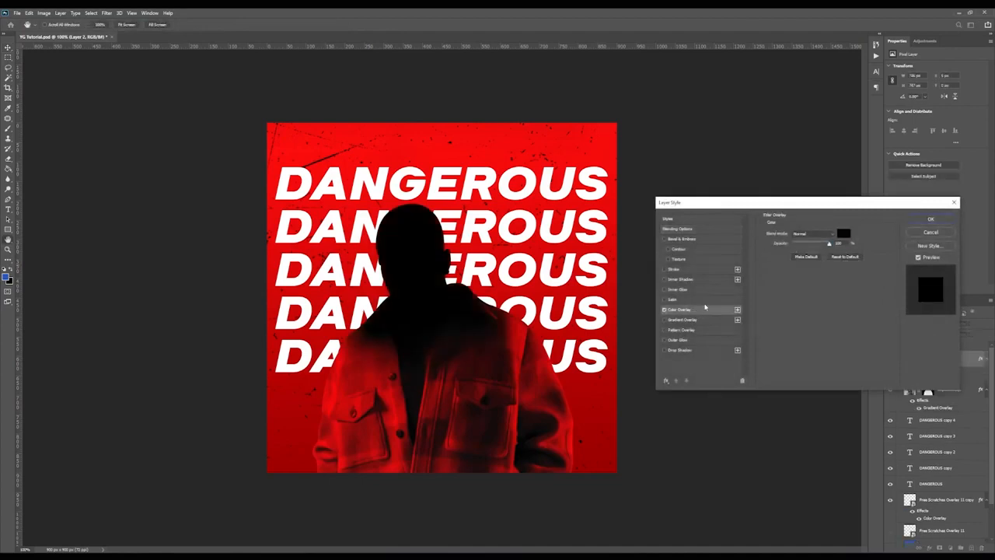
left_click(843, 234)
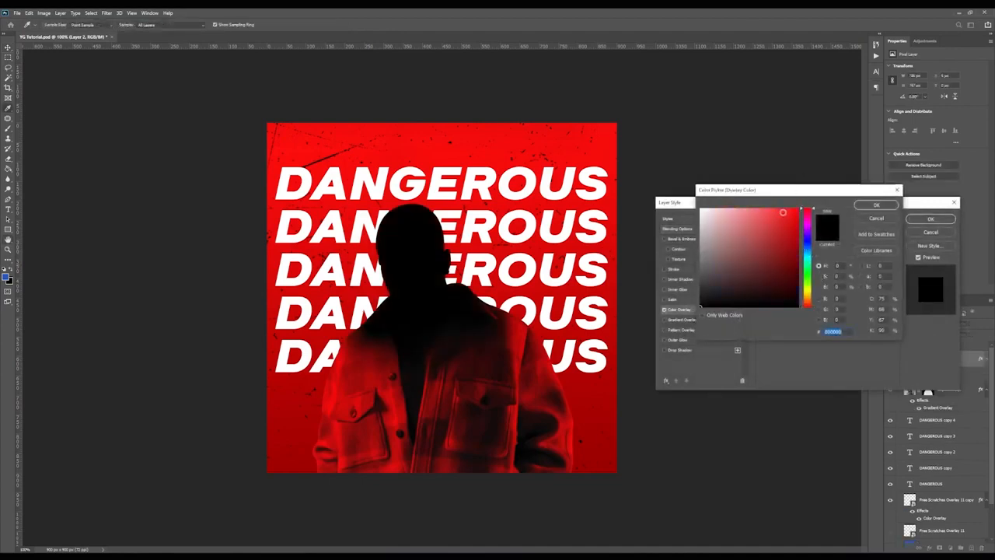
type("ff0000")
left_click(877, 205)
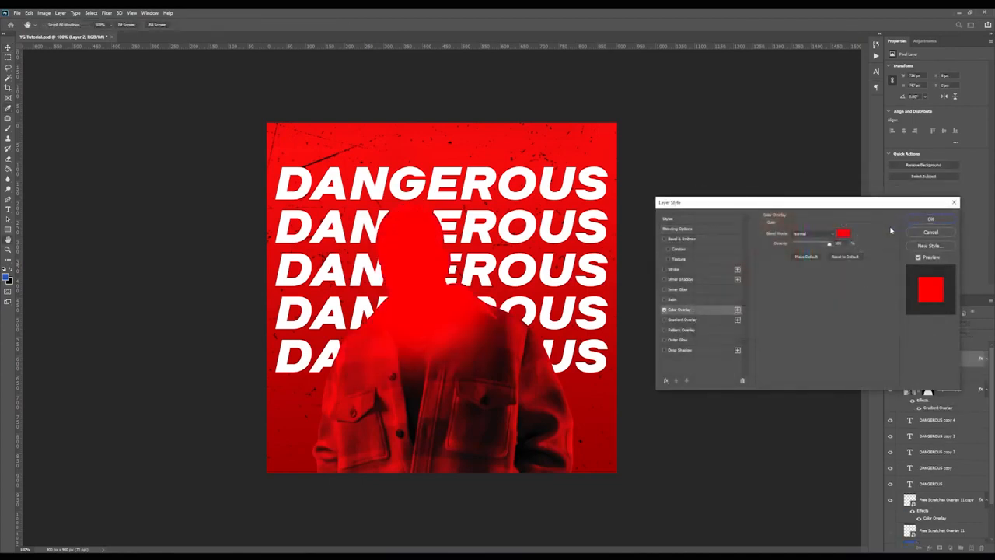
Step: Try a lower opacity on the red Color Overlay and return it to 100%
left_click(812, 233)
left_click(806, 244)
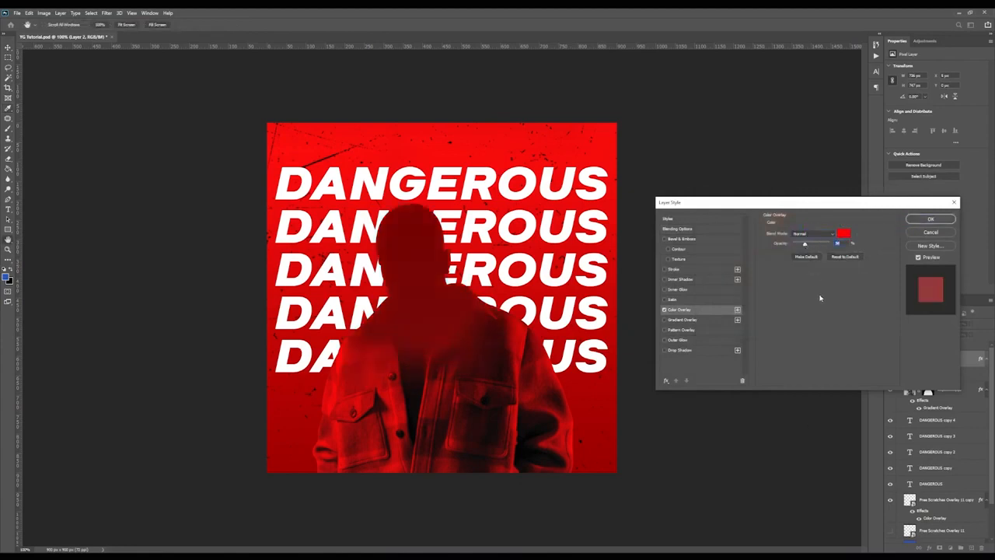
left_click_drag(806, 244, 871, 247)
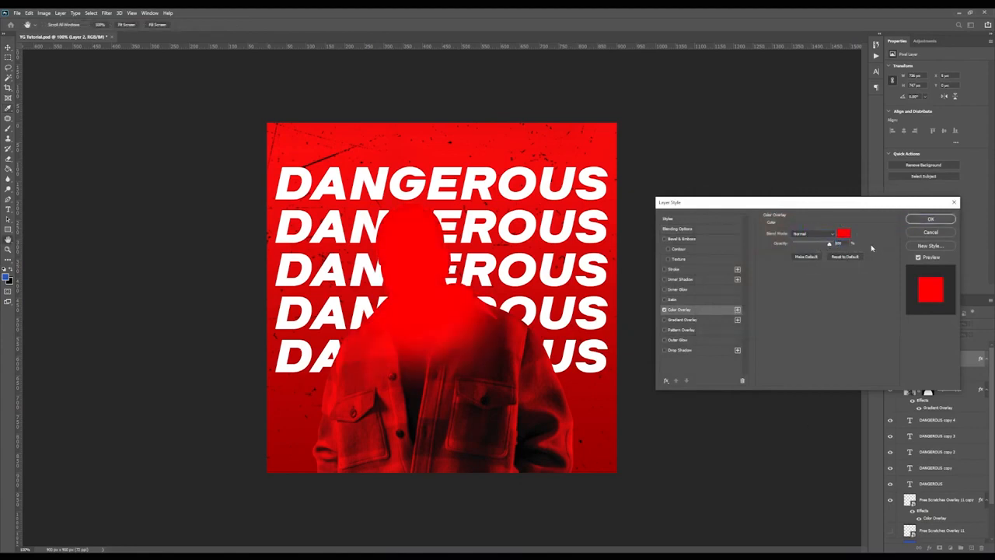
left_click(827, 245)
Step: Try the Color Overlay's blend modes from Darken to Luminosity, and delete the painted layer
key("Down")
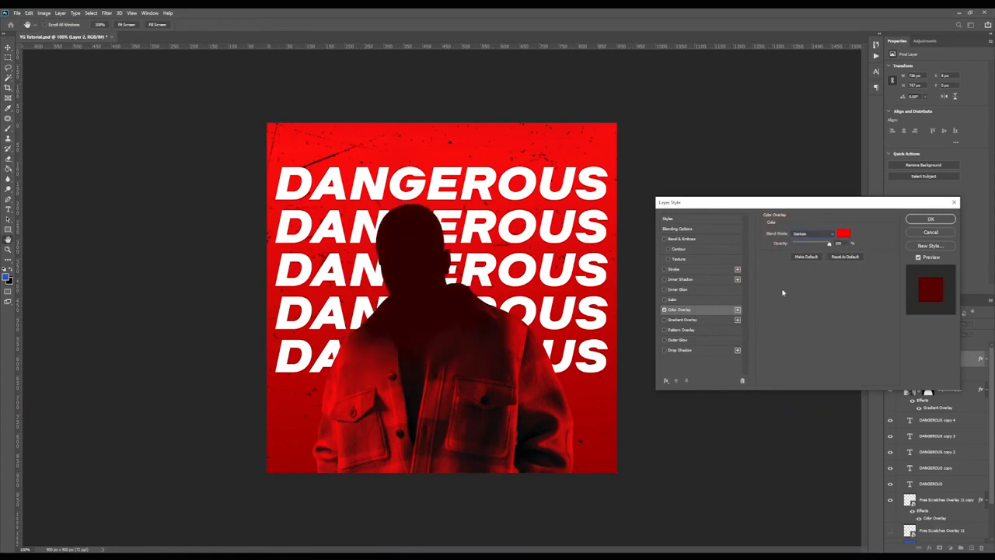
key("Down")
key("Down")
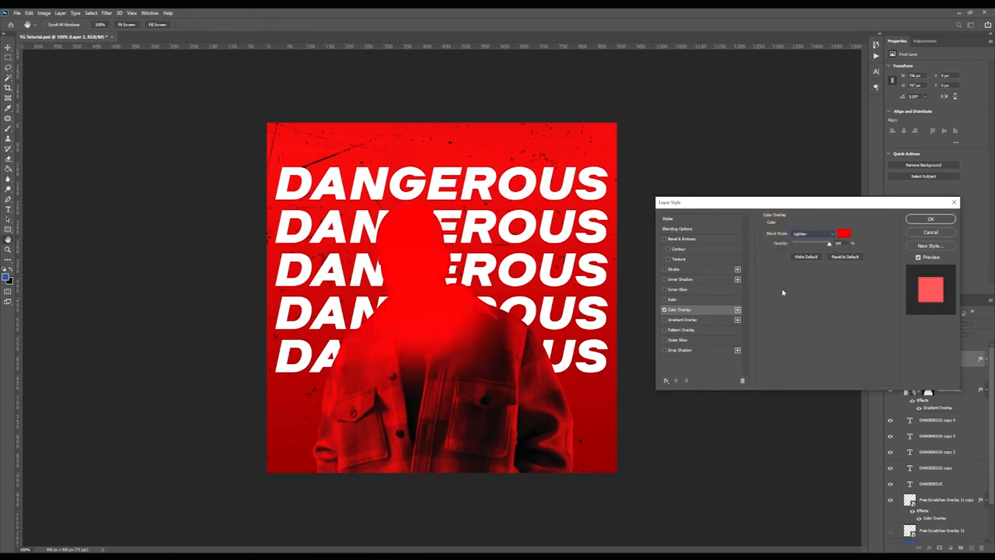
key("Down")
key("Down")
key("Down")
key("Down")
key("Down")
key("Down")
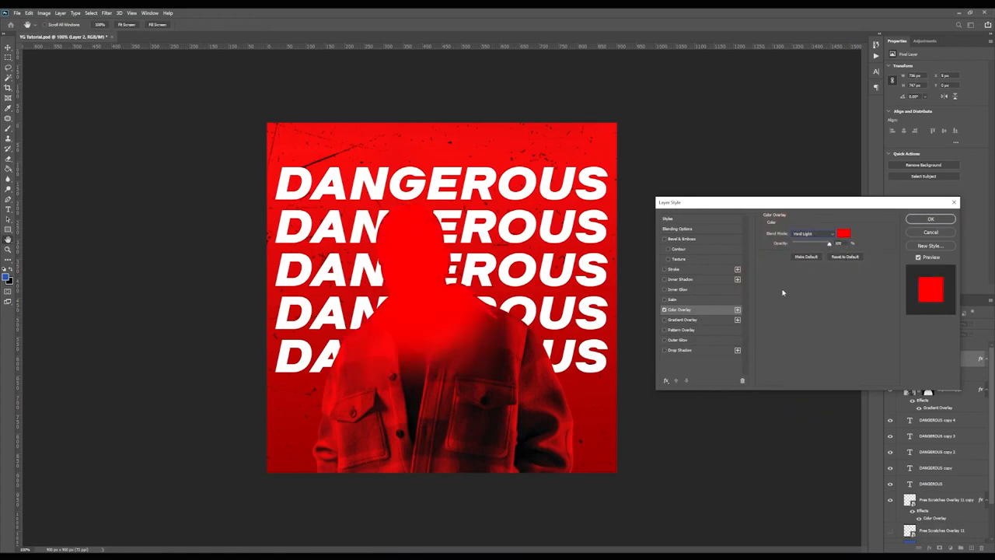
key("Down")
key("Down")
key("Down")
key("Down")
key("Down")
key("Down")
key("Down")
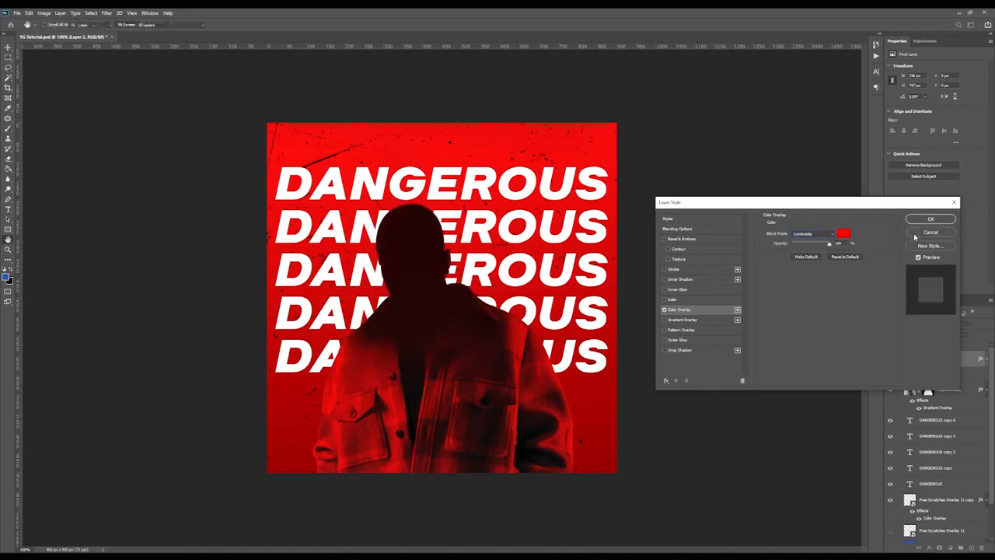
key("Return")
key("Delete")
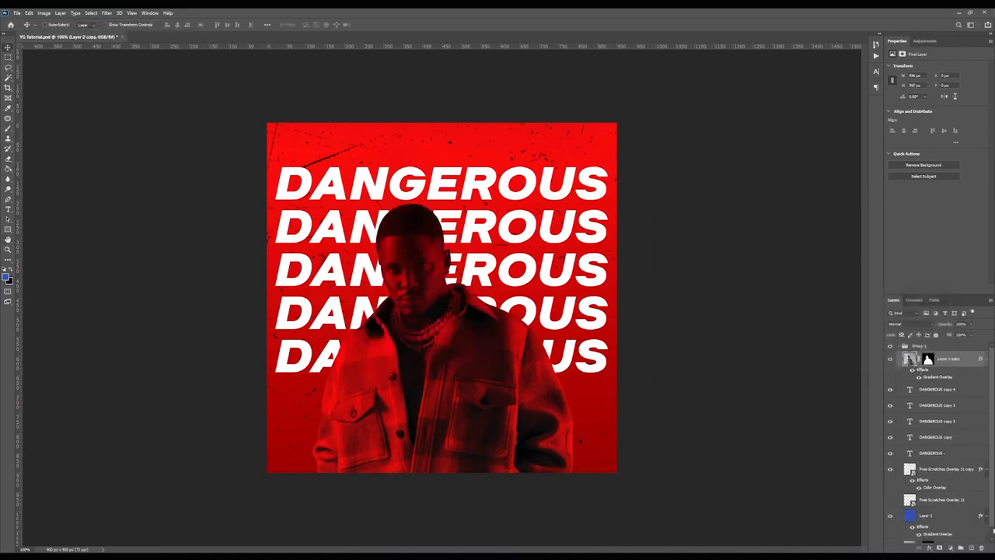
Step: Add a fresh empty layer clipped to the man's layer and set its blend mode to Overlay
key("ctrl+z")
right_click(917, 374)
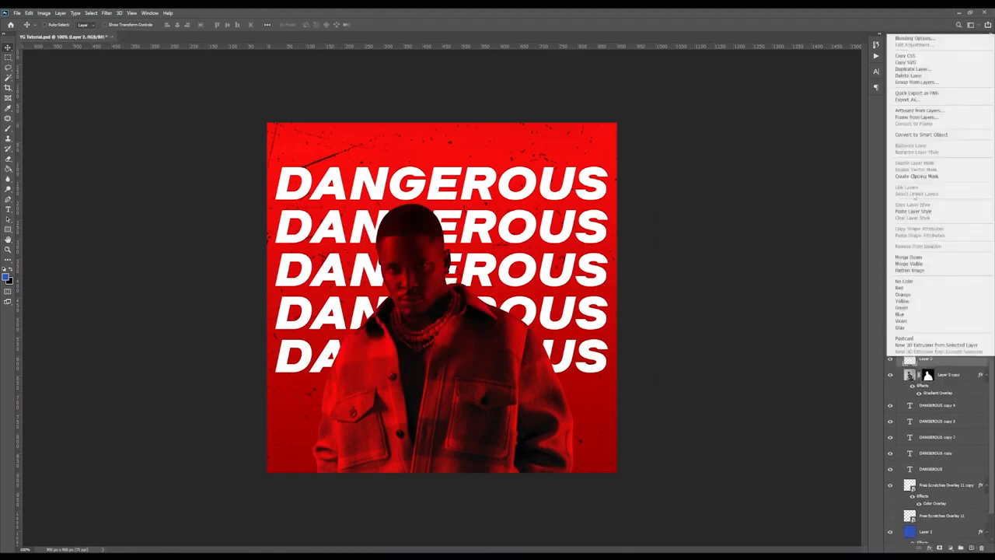
key("Escape")
left_click(906, 323)
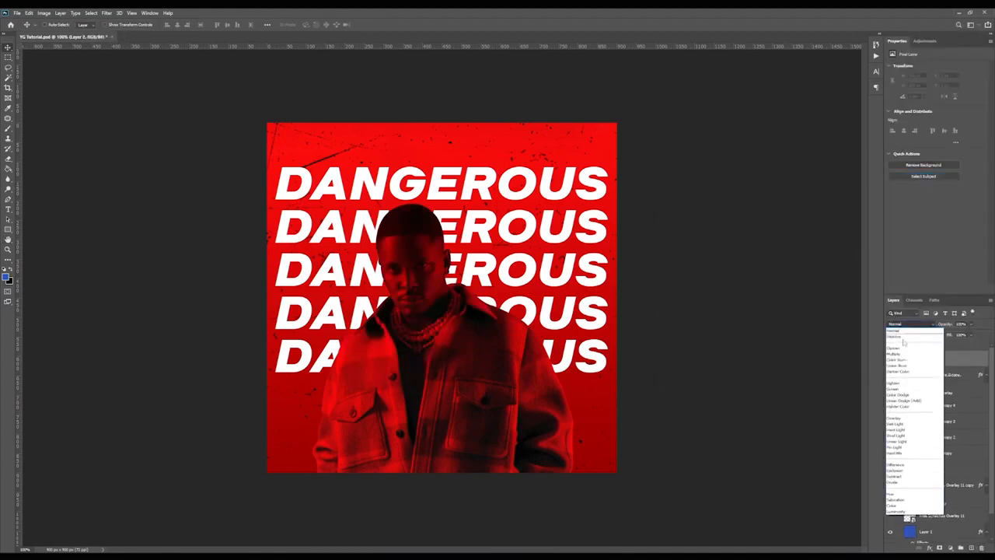
left_click(907, 418)
Step: Duplicate the man's layer beneath the clipped layer, hide the original and rasterize the copy's layer style
left_click(950, 380)
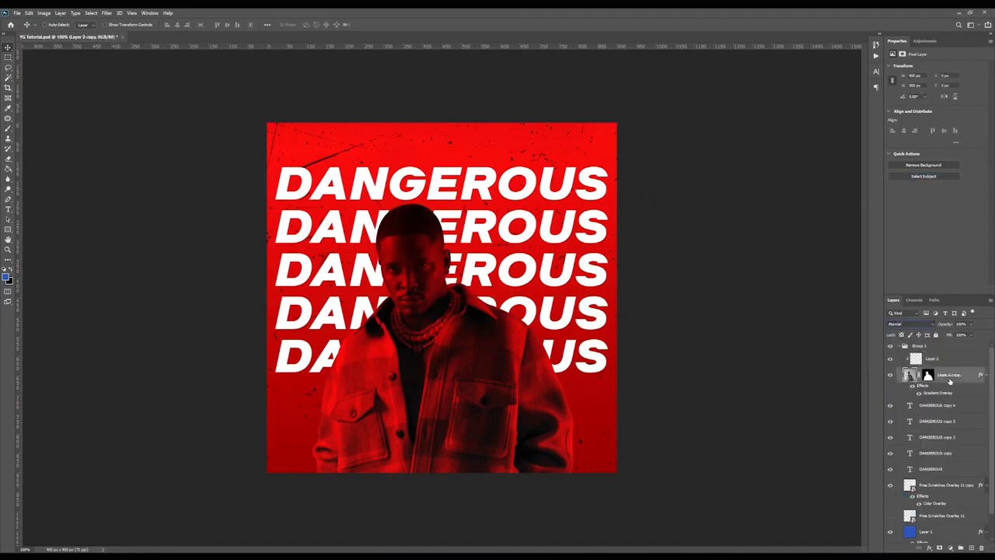
right_click(950, 377)
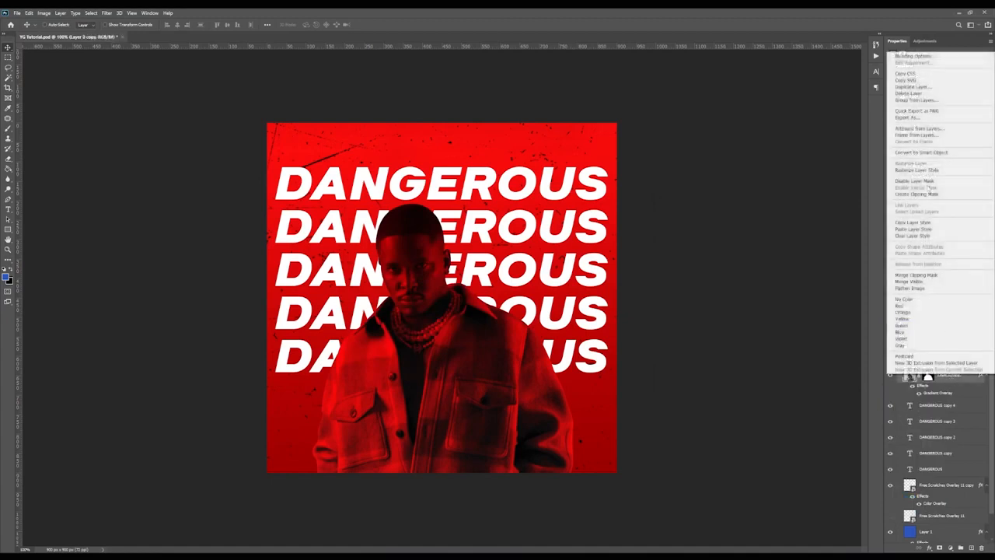
left_click(812, 347)
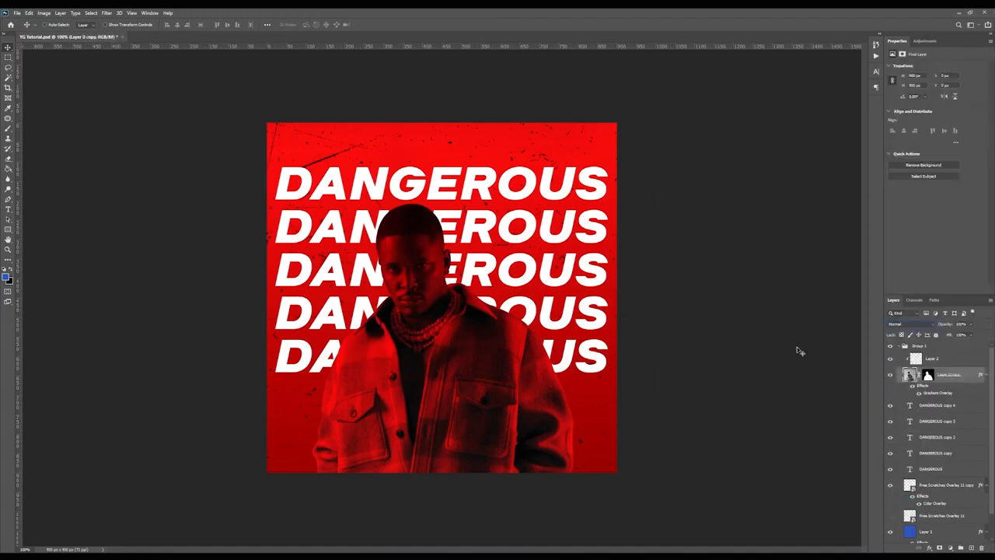
left_click(890, 374)
left_click(890, 375)
key("ctrl+j")
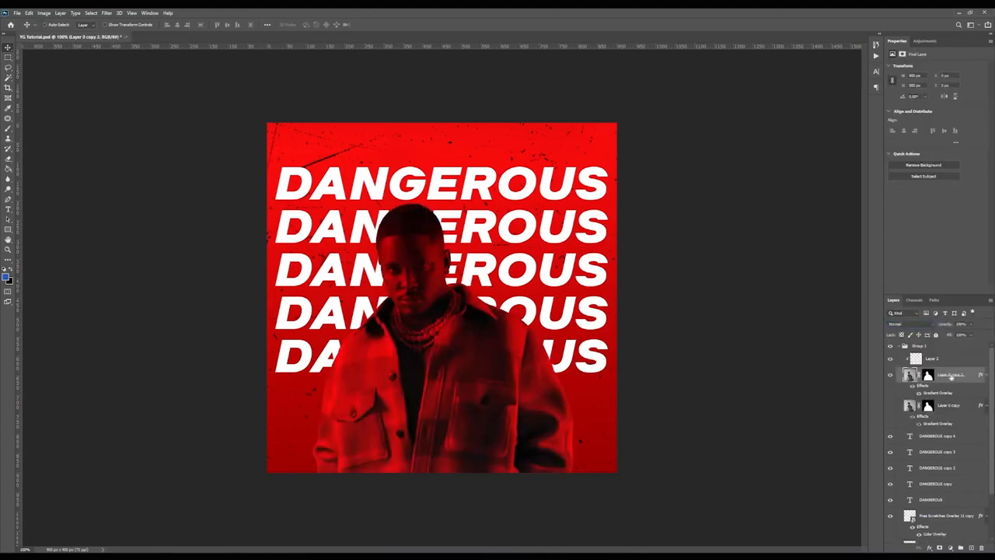
right_click(950, 375)
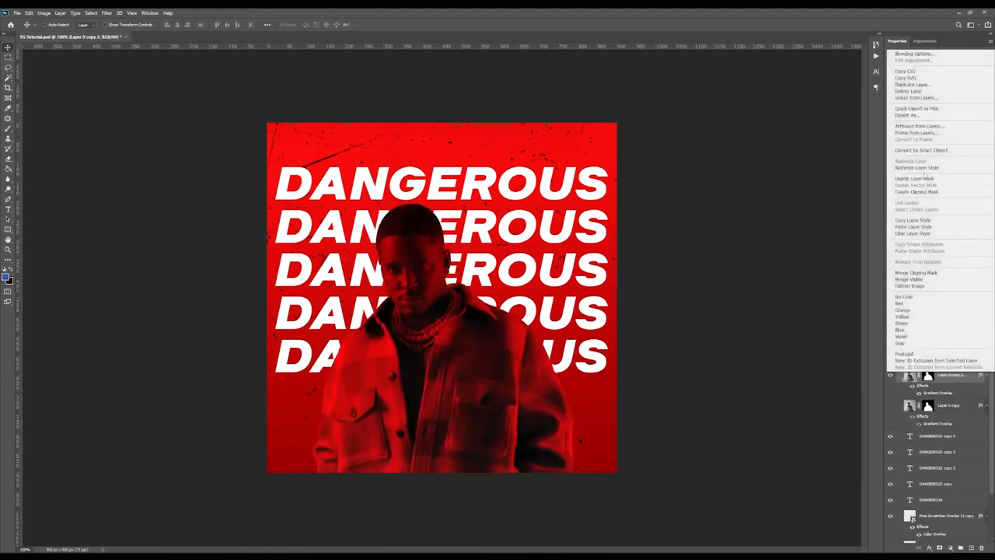
left_click(923, 168)
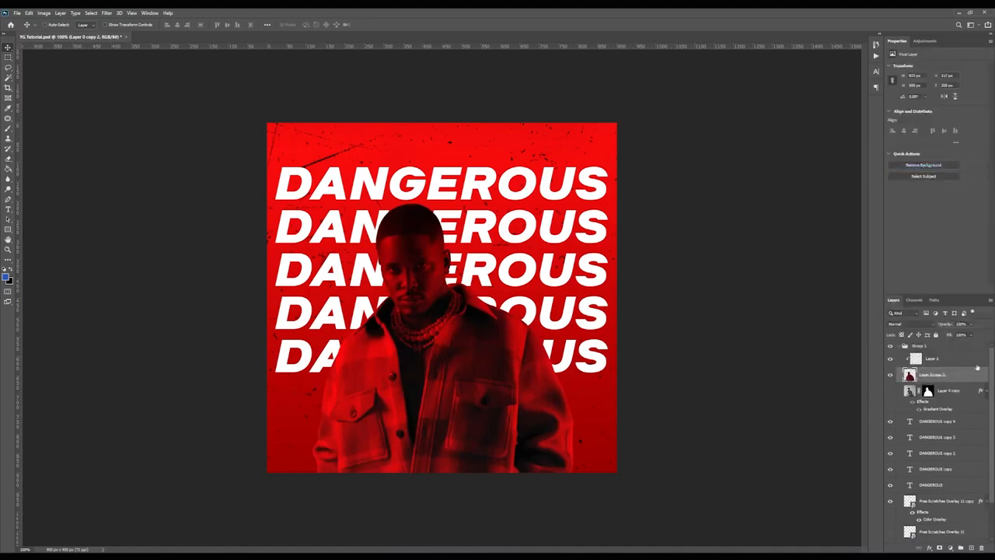
Step: On the clipped Overlay layer above the man, ready the Brush tool with pure red as the foreground color
left_click(937, 360)
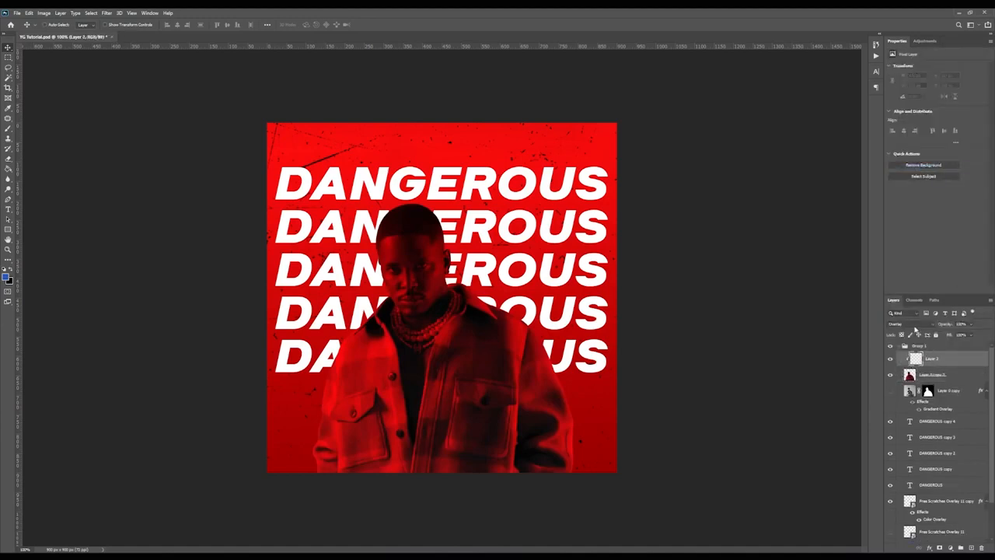
left_click(12, 126)
left_click(8, 278)
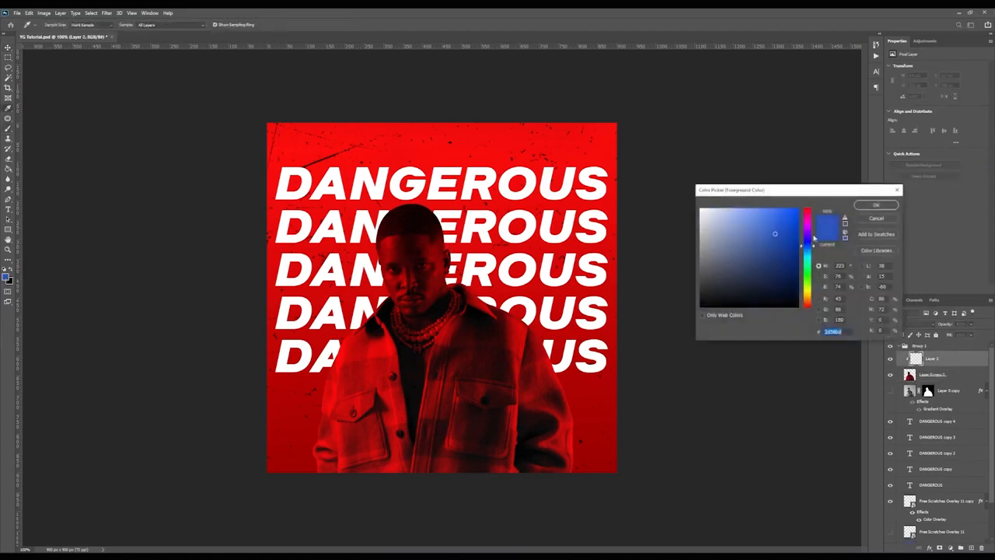
type("0049ff")
left_click_drag(810, 217, 810, 208)
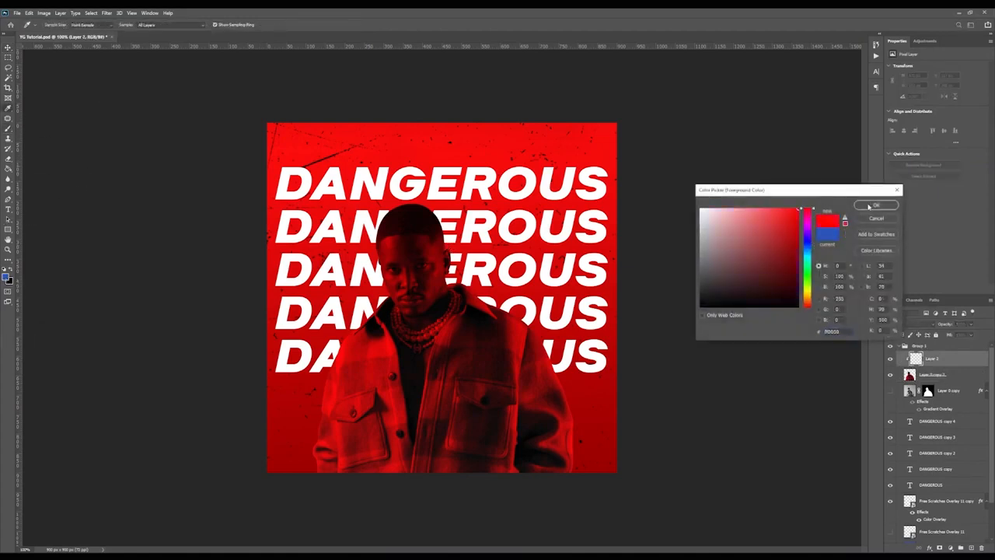
left_click(872, 204)
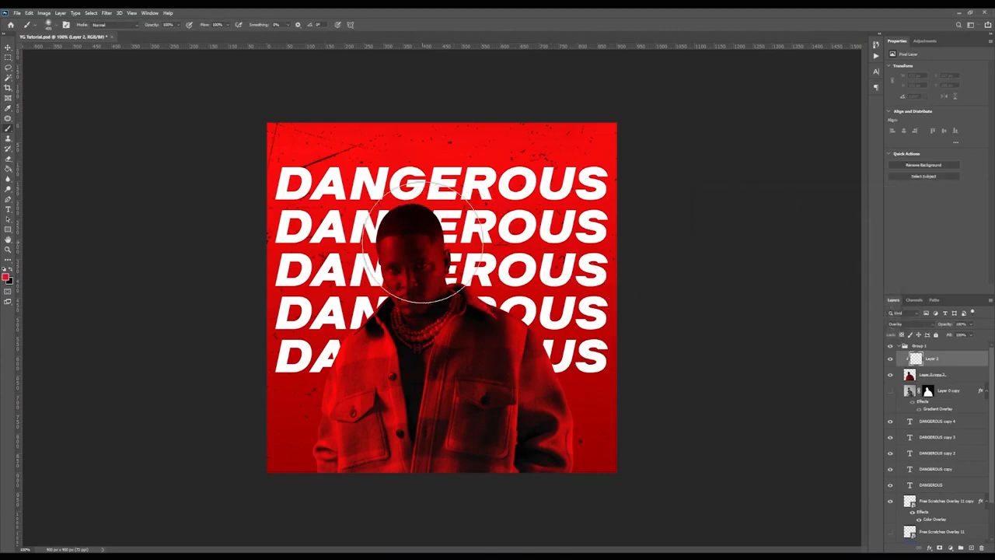
Step: Try single red brush dabs over the man's face with a resized soft brush, undoing each one
left_click(417, 247)
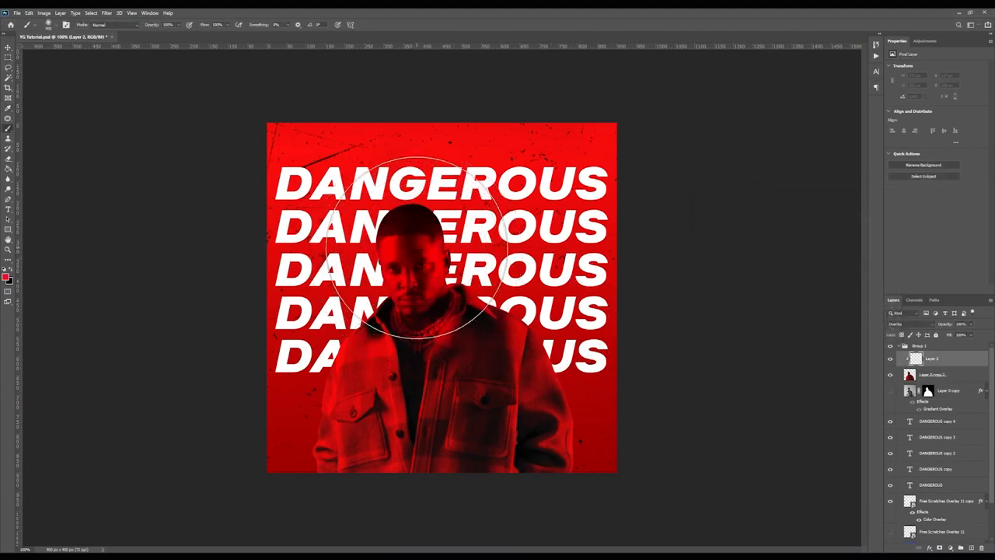
key("bracketleft")
key("bracketleft")
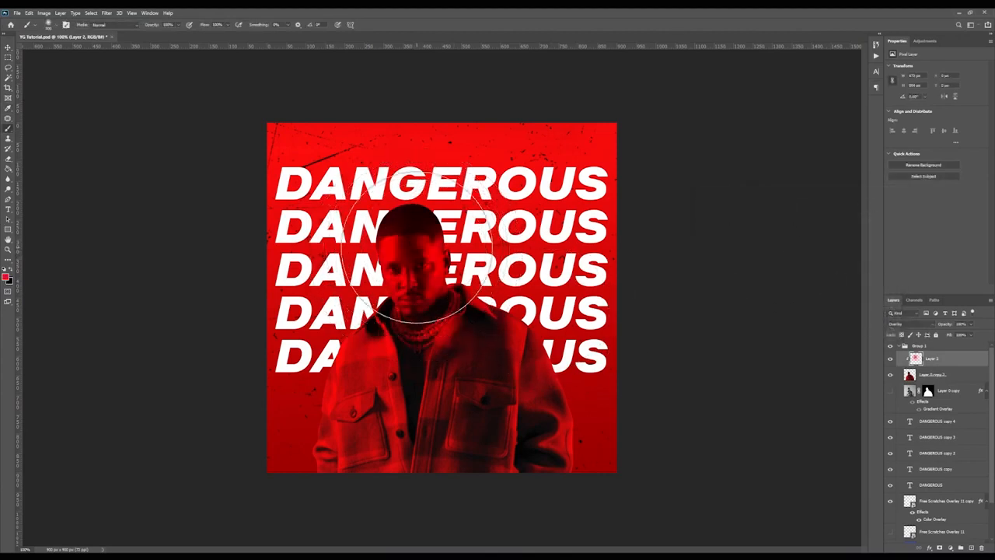
key("ctrl+z")
left_click(411, 240)
key("ctrl+z")
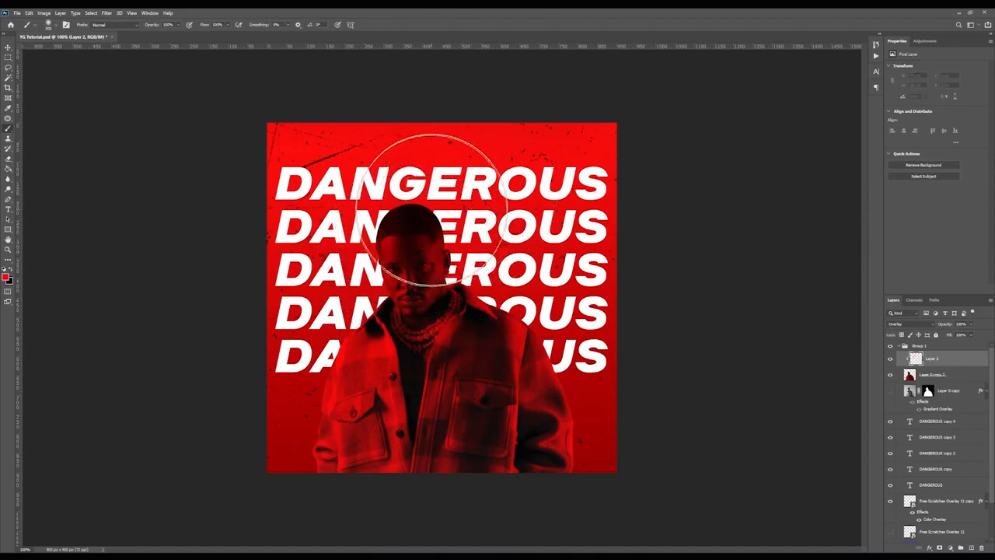
left_click(422, 240)
key("ctrl+z")
left_click(426, 236)
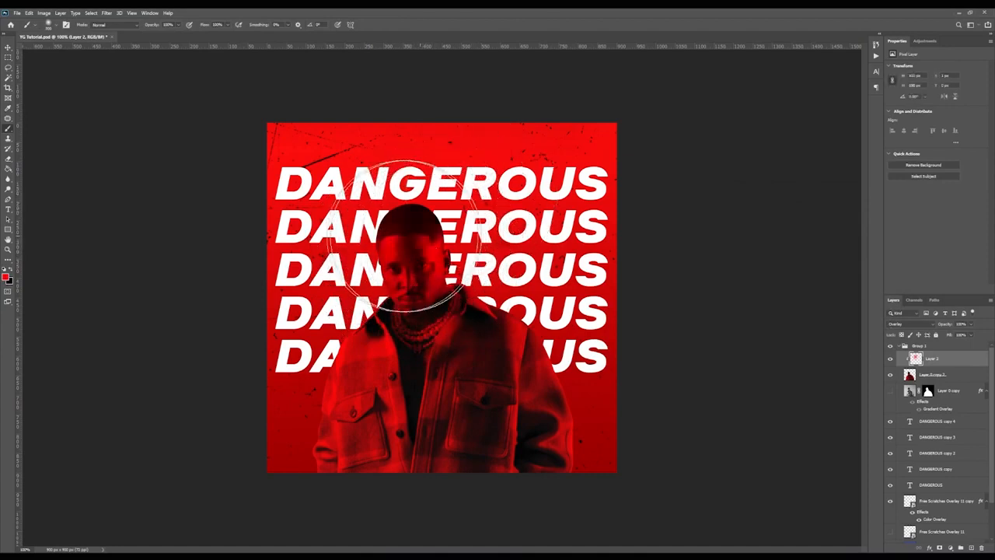
key("ctrl+z")
Step: Dab red over the man's face to brighten it, and undo the extra dabs
left_click(392, 273)
left_click(426, 280)
key("ctrl+z")
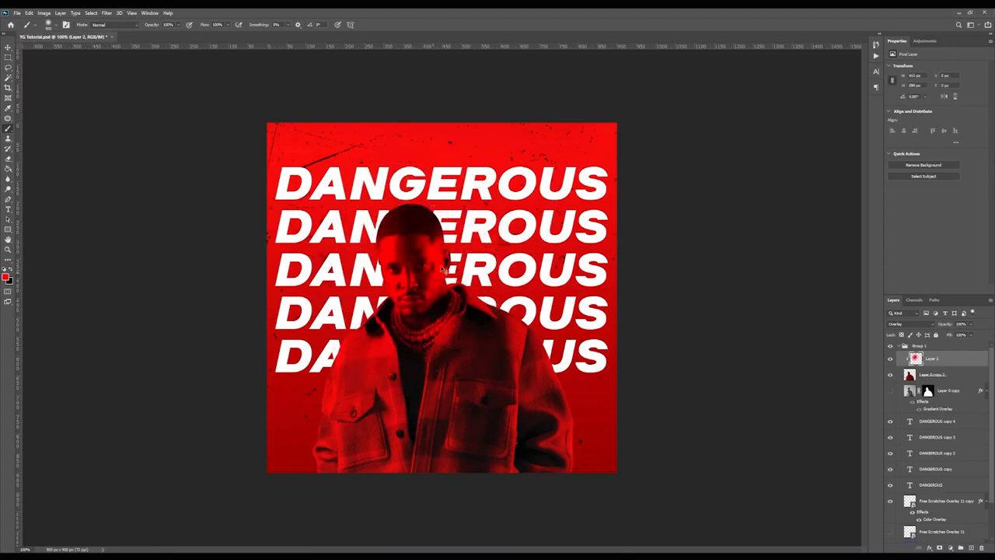
left_click(444, 259)
key("ctrl+z")
key("ctrl+z")
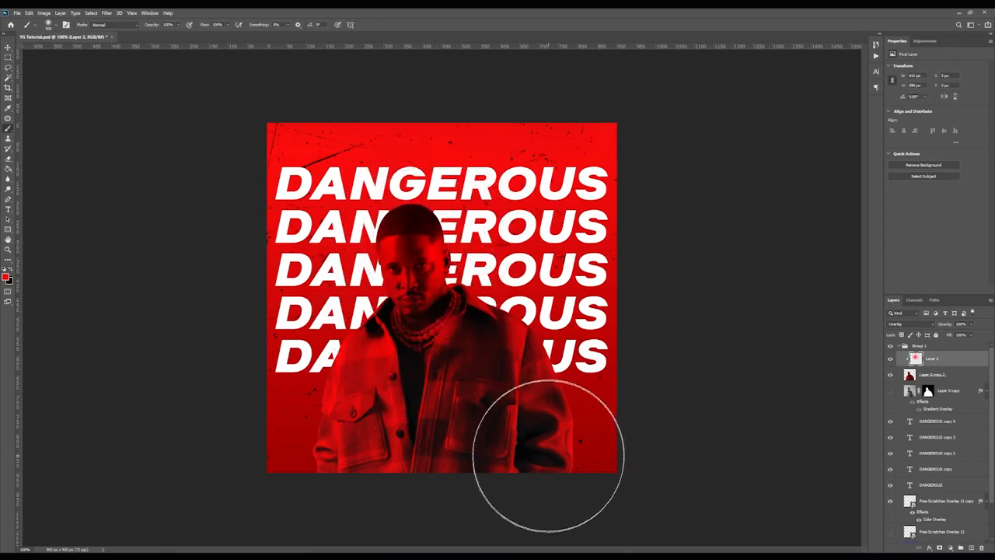
Step: Sample the dark red near the poster's lower-right corner as the foreground color and brush it over the lower jacket
key("ctrl+minus")
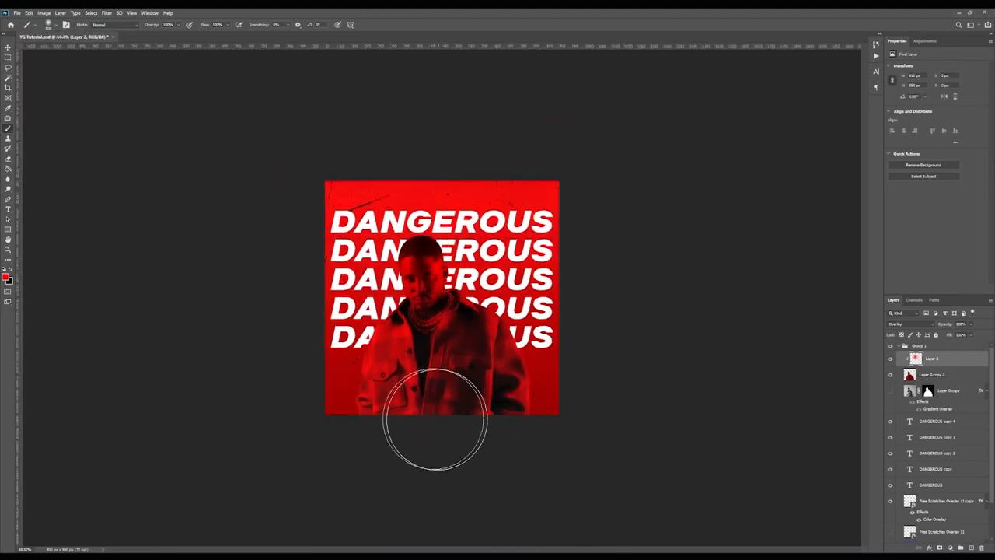
left_click(7, 276)
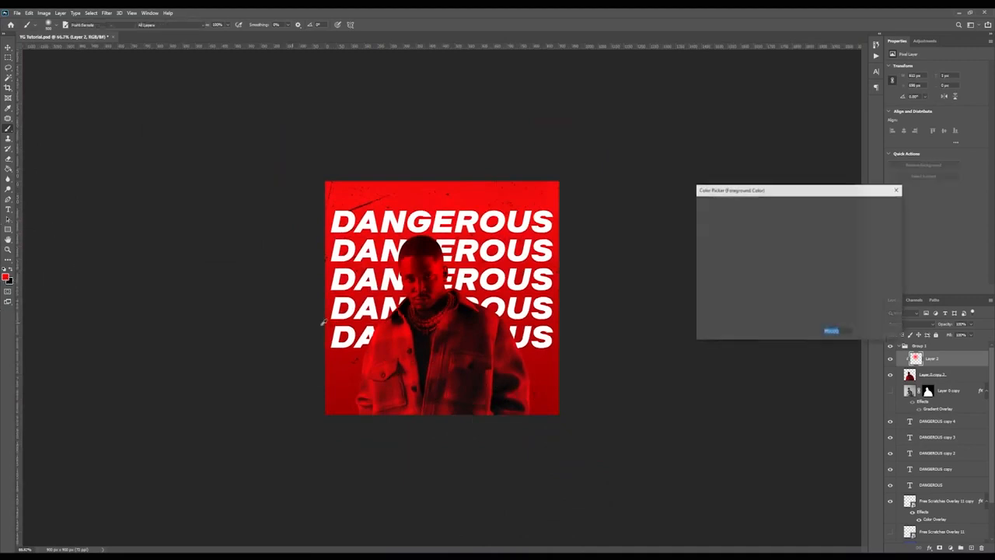
left_click(549, 406)
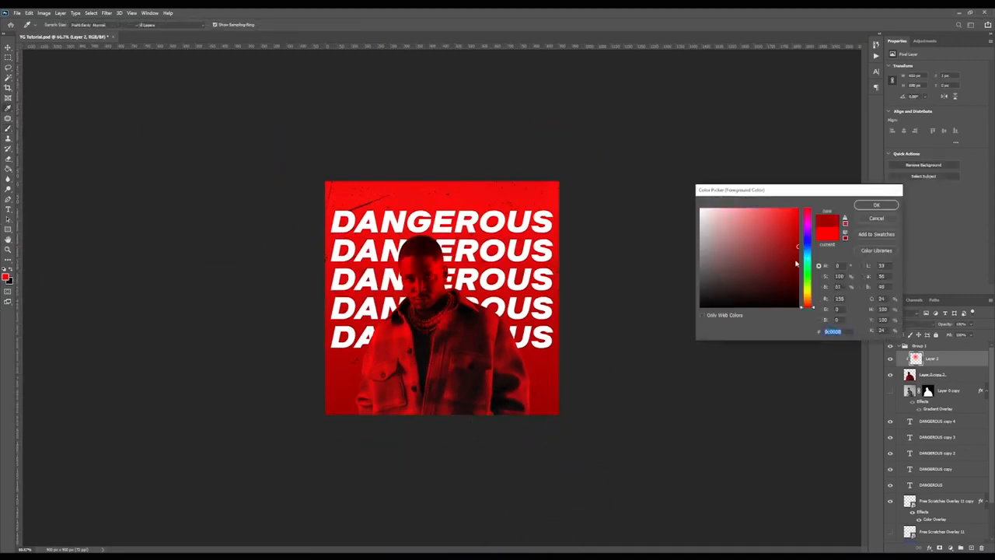
key("Return")
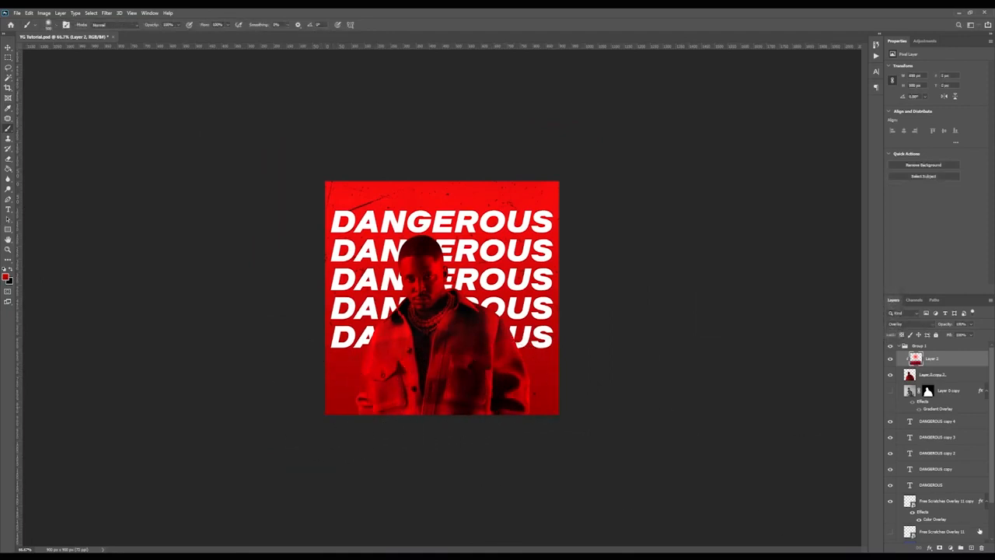
Step: Add a new layer clipped to the man's layer and brush dark red across the lower part of his jacket
scroll(954, 365, "up", 1)
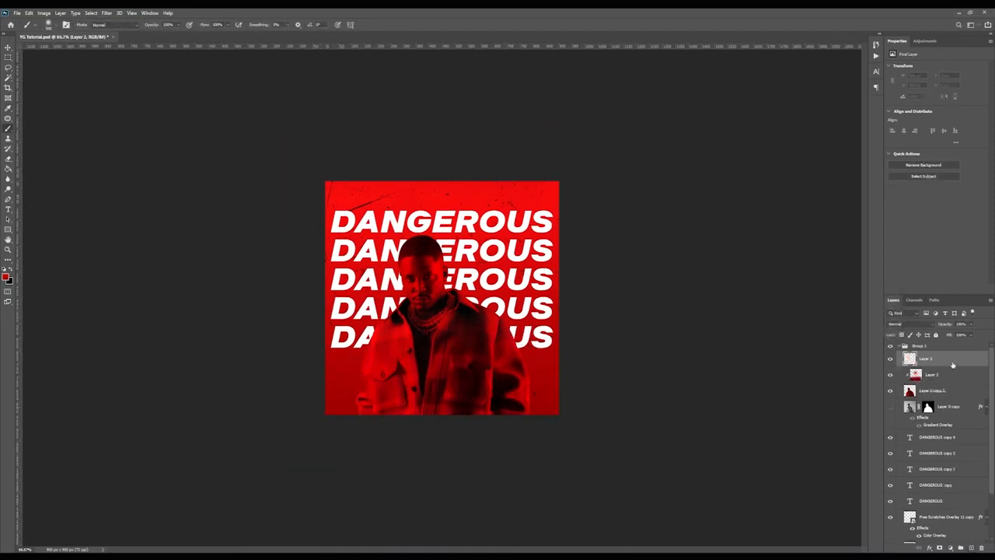
right_click(953, 365)
left_click(927, 183)
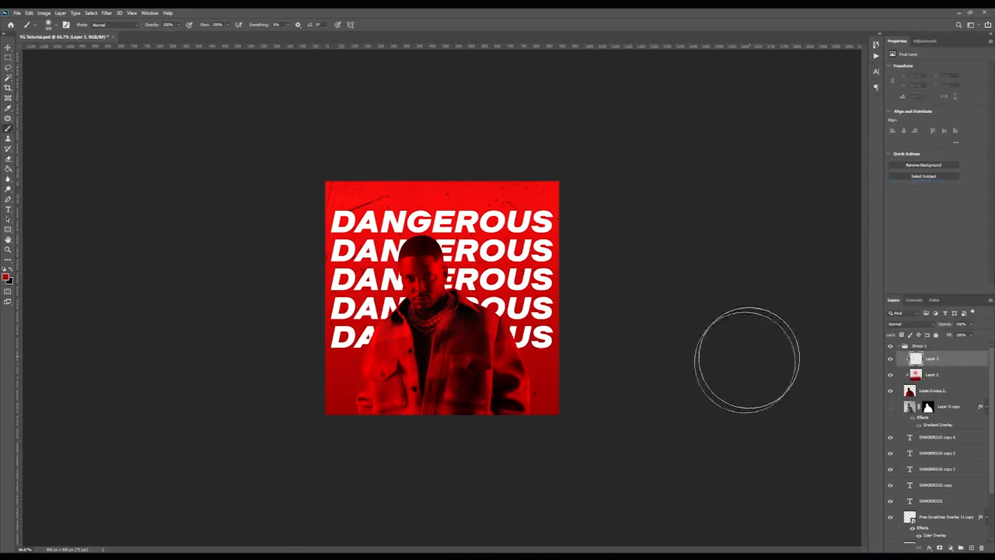
mouse_move(508, 381)
left_mouse_down()
mouse_move(495, 391)
mouse_move(510, 406)
mouse_move(327, 426)
mouse_move(407, 389)
left_mouse_up()
left_click(9, 47)
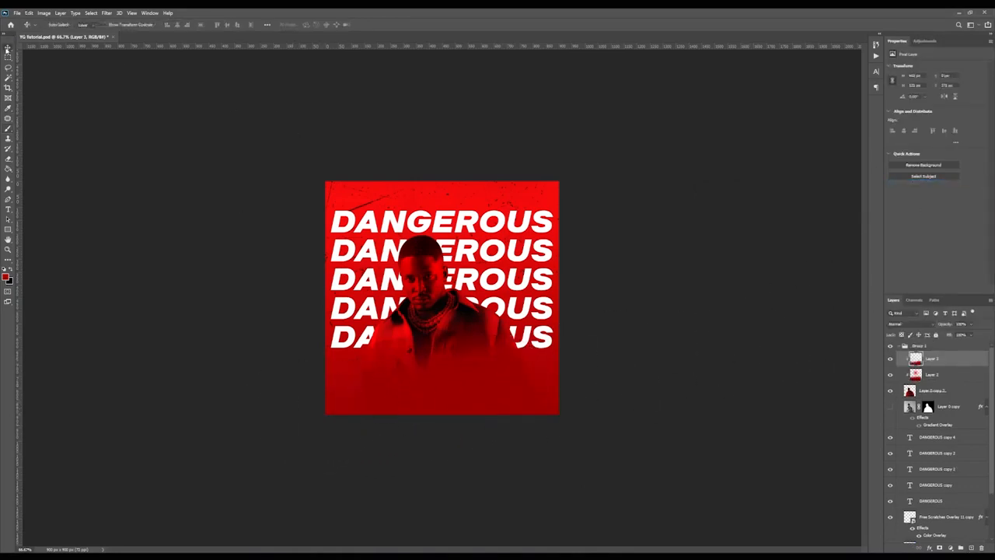
Step: Try the darkening blend modes on the painted layer, including Color Burn, Linear Burn and Darker Color
left_click(905, 323)
left_click(902, 350)
key("Down")
key("Up")
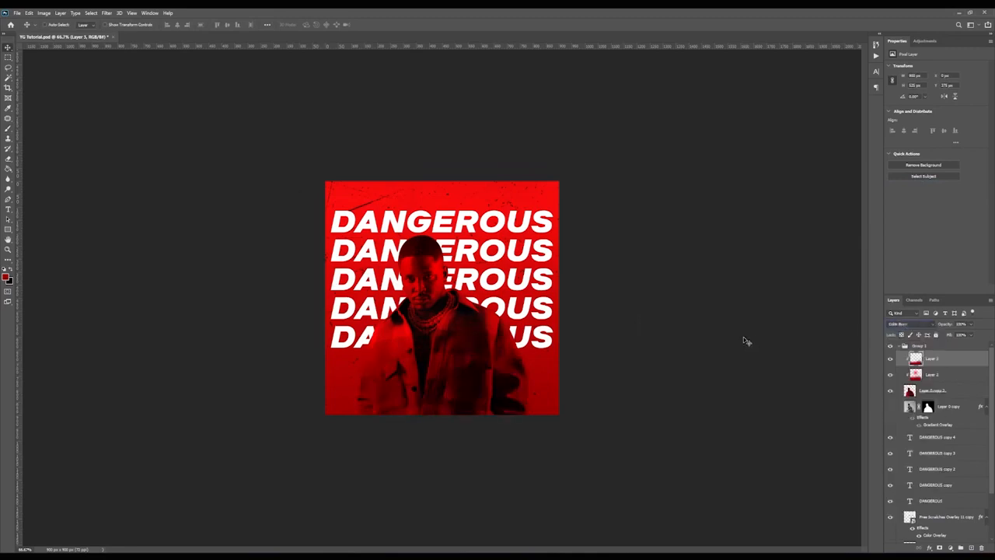
key("Down")
key("Down")
key("Up")
key("Up")
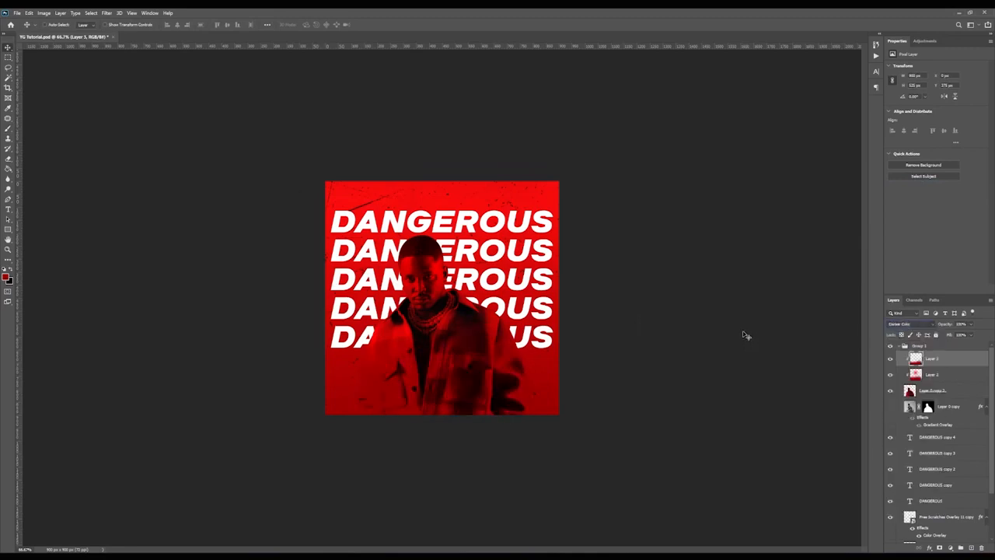
key("Down")
key("Down")
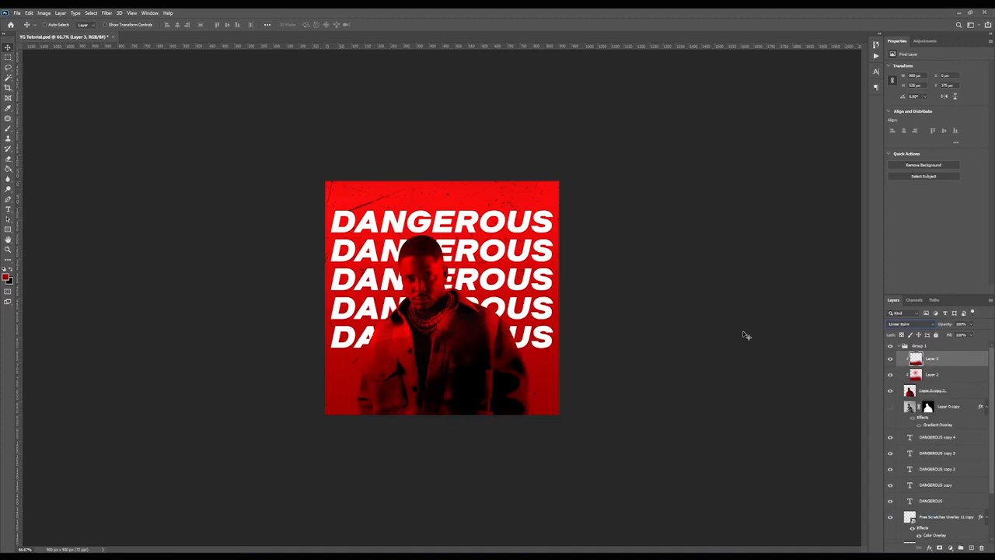
Step: Compare the poster with the painted layer hidden and shown, and remove that layer
left_click(888, 360)
left_click(888, 360)
key("ctrl+e")
Step: Add a fresh empty layer clipped to the man's layer and set its blend mode to Linear Burn
left_click(970, 548)
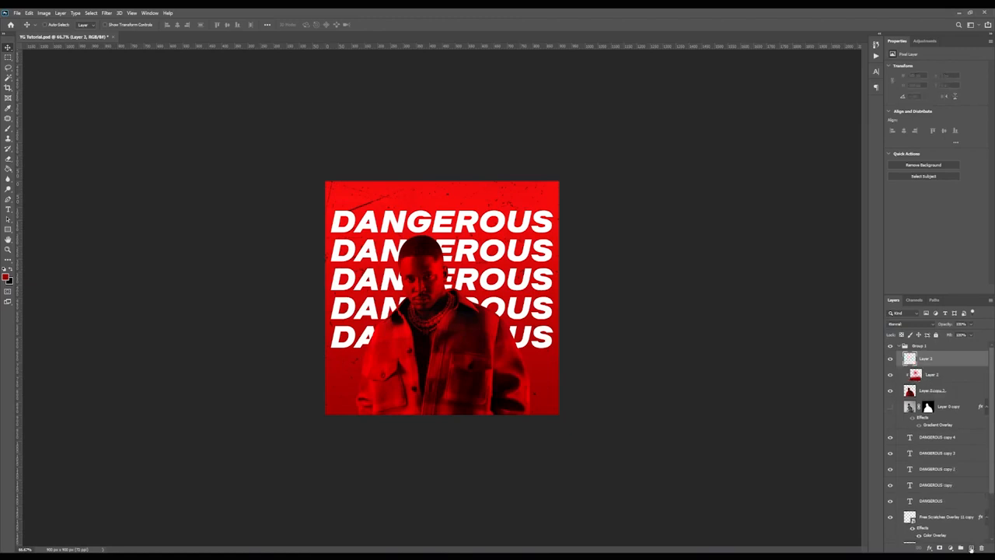
right_click(938, 360)
left_click(918, 175)
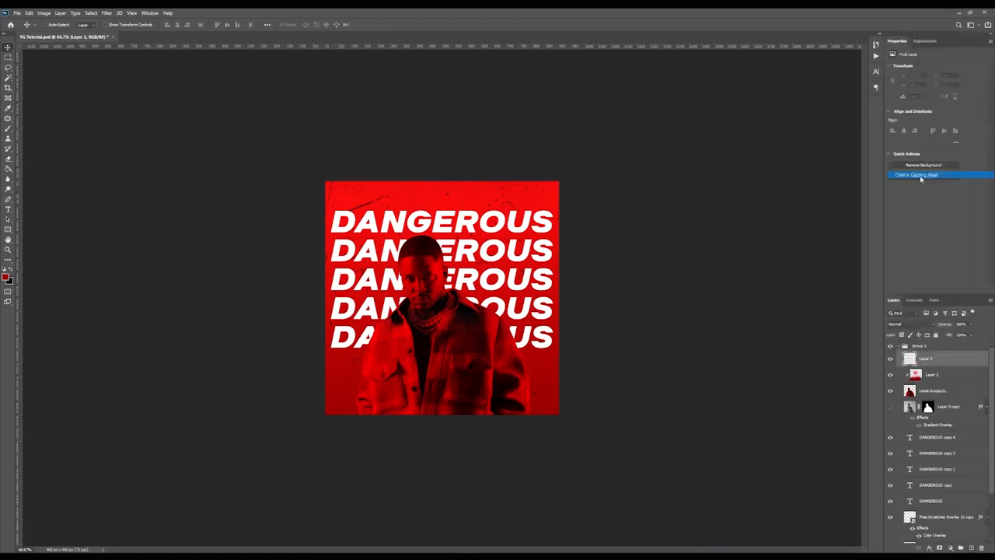
left_click(905, 325)
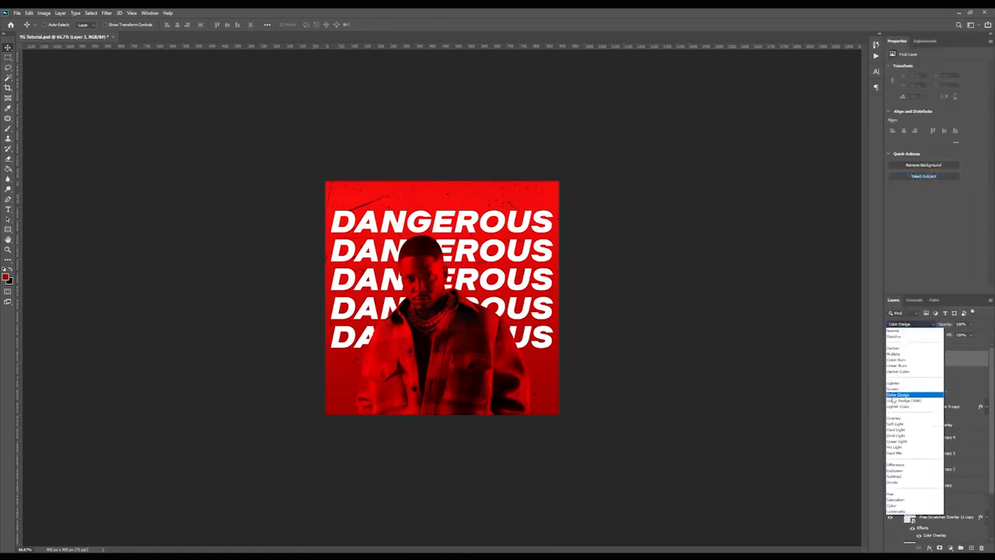
left_click(911, 442)
left_click(904, 325)
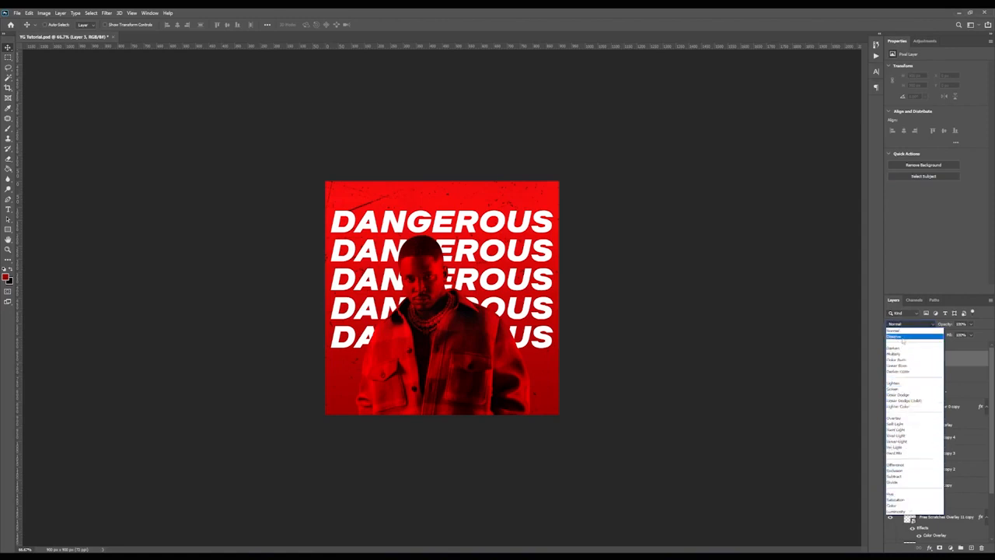
left_click(906, 366)
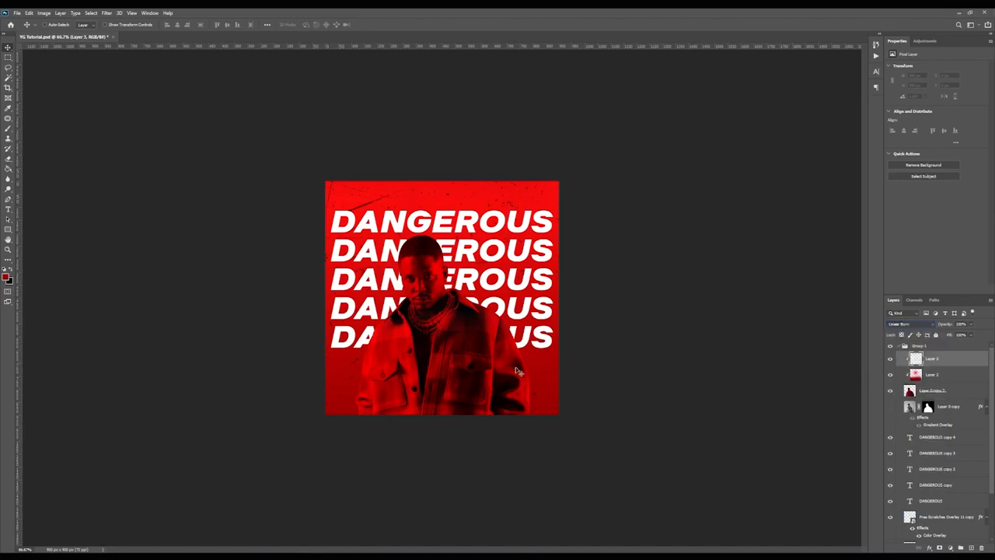
Step: Brush dark red over the lower part of the man's jacket on the Linear Burn layer and set its opacity to 75%
left_click(8, 128)
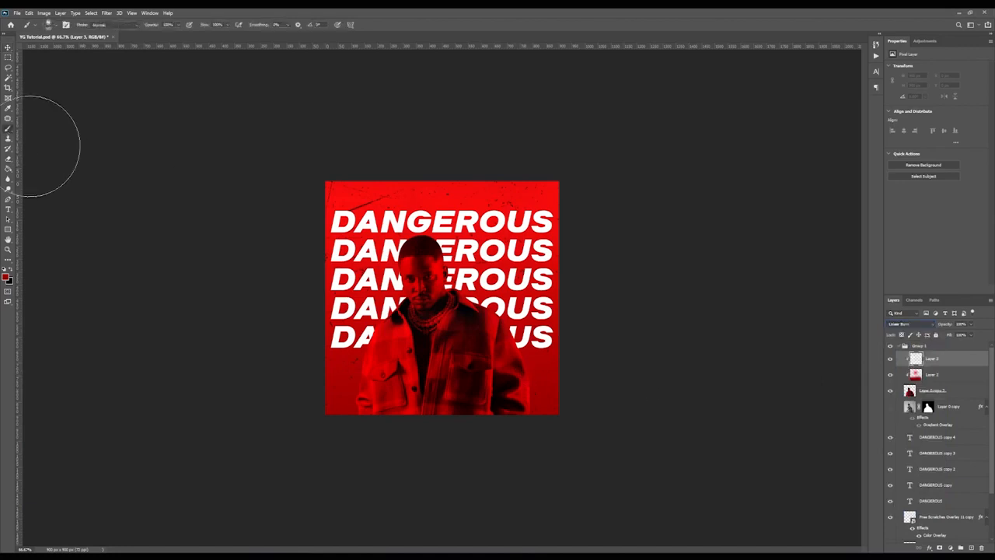
mouse_move(526, 420)
left_mouse_down()
mouse_move(526, 431)
mouse_move(438, 444)
mouse_move(360, 422)
mouse_move(315, 365)
mouse_move(334, 406)
mouse_move(503, 451)
mouse_move(531, 444)
mouse_move(555, 377)
mouse_move(431, 449)
mouse_move(343, 373)
left_mouse_up()
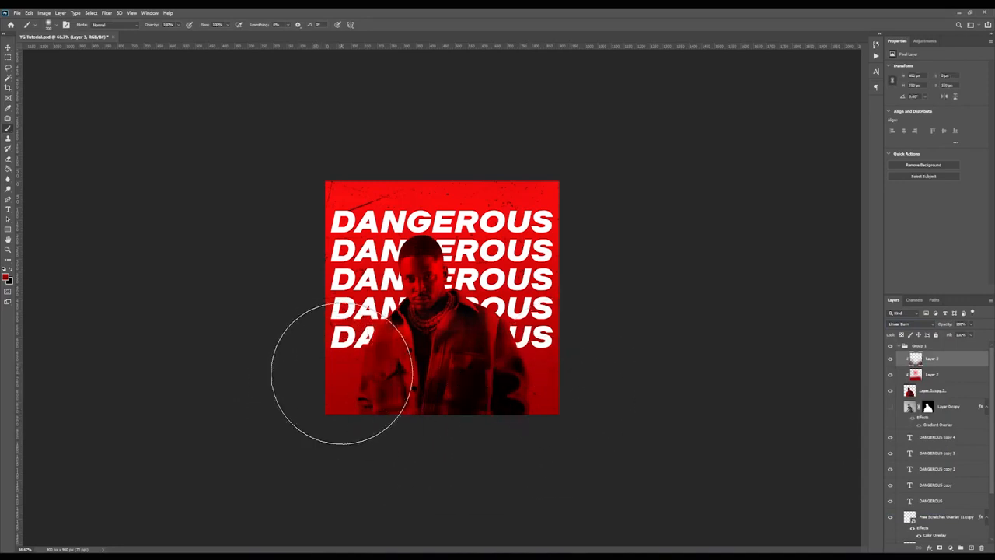
key("ctrl+minus")
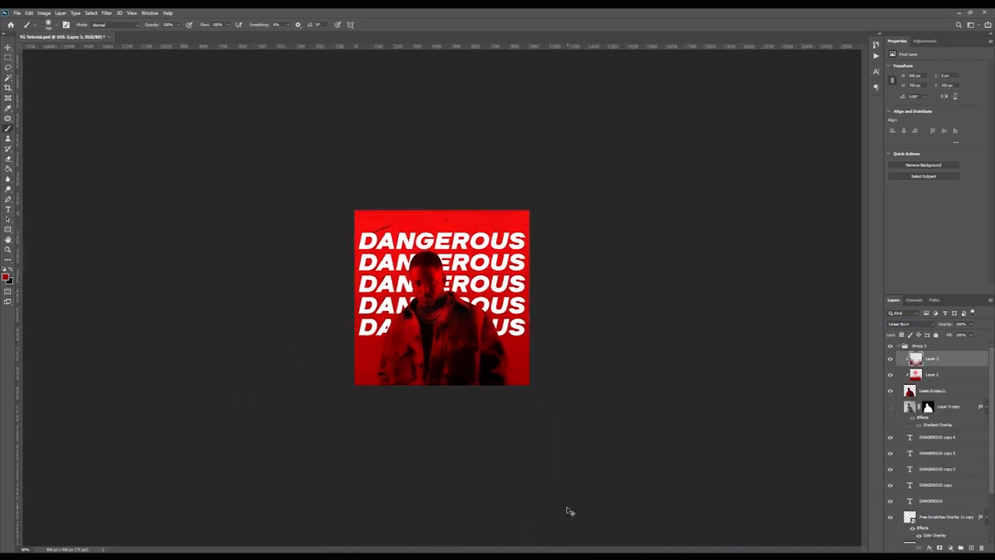
key("ctrl+plus")
left_click(8, 48)
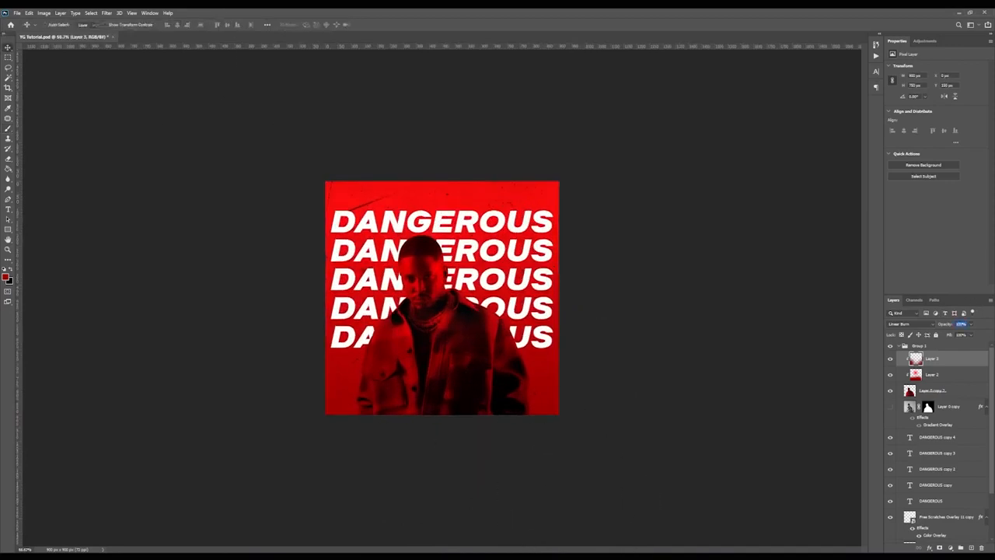
type("75")
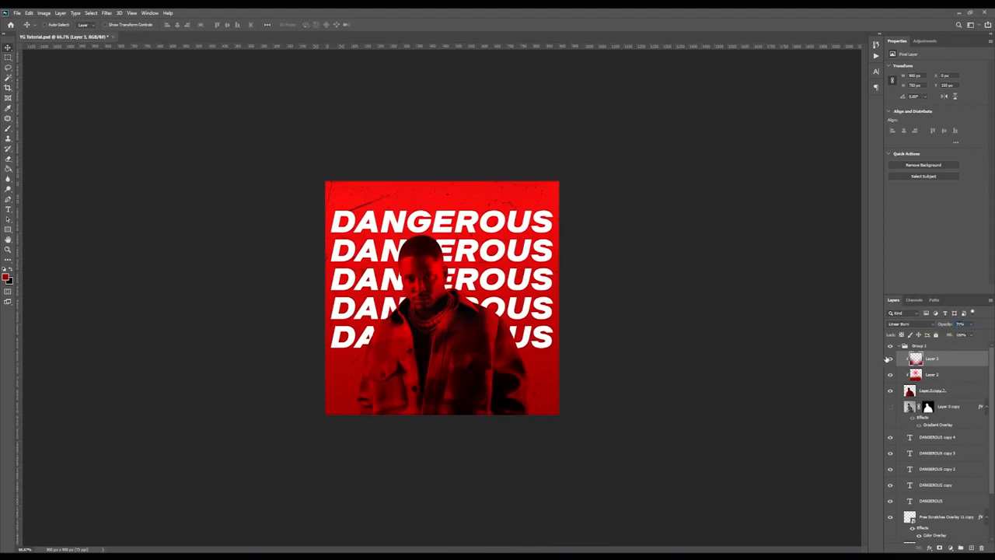
Step: Compare the man with the Linear Burn layer hidden and shown, and reduce that layer's fill
left_click(891, 358)
left_click(890, 358)
left_click(890, 358)
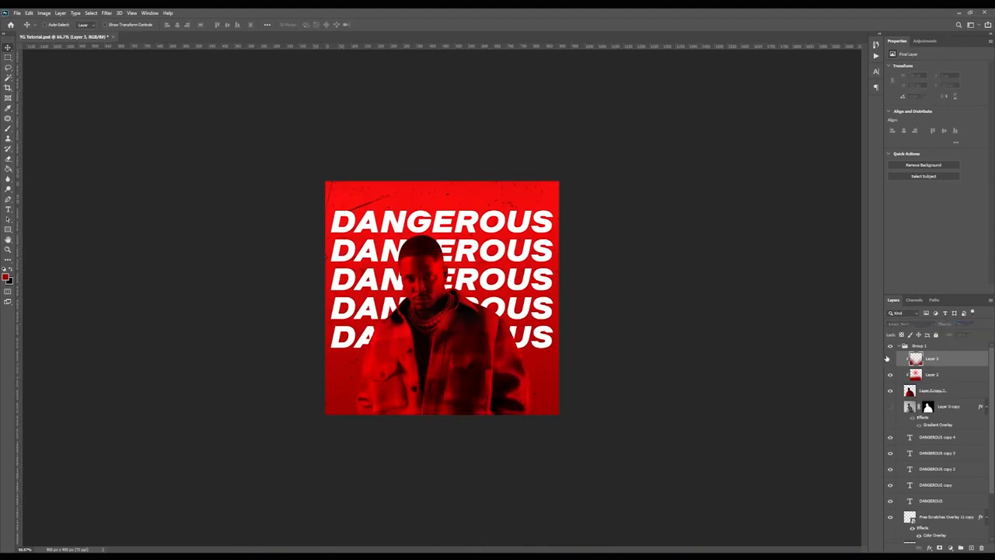
left_click(890, 358)
left_click(887, 361)
left_click(887, 361)
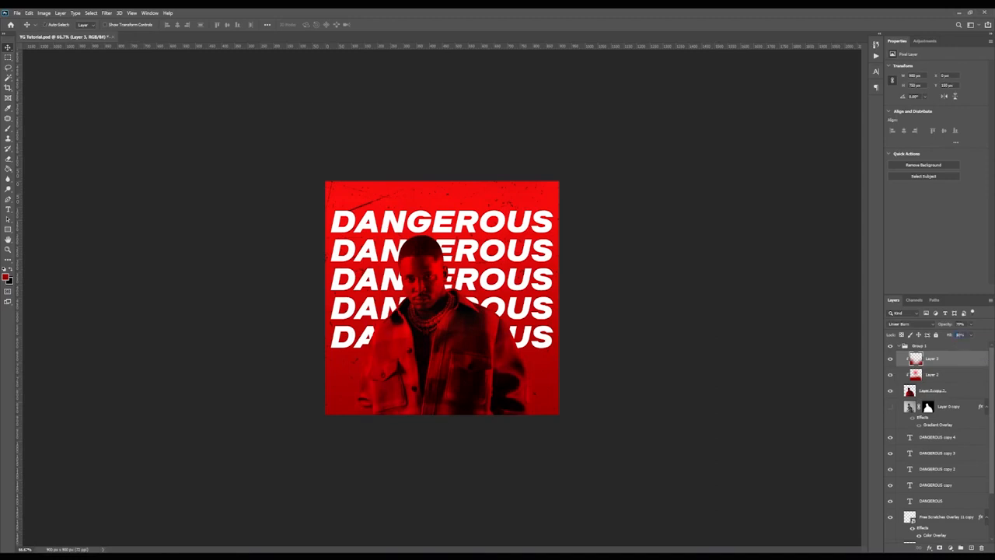
key("Return")
Step: Collapse Group 1, duplicate it and merge the copy into a single layer
left_click(898, 346)
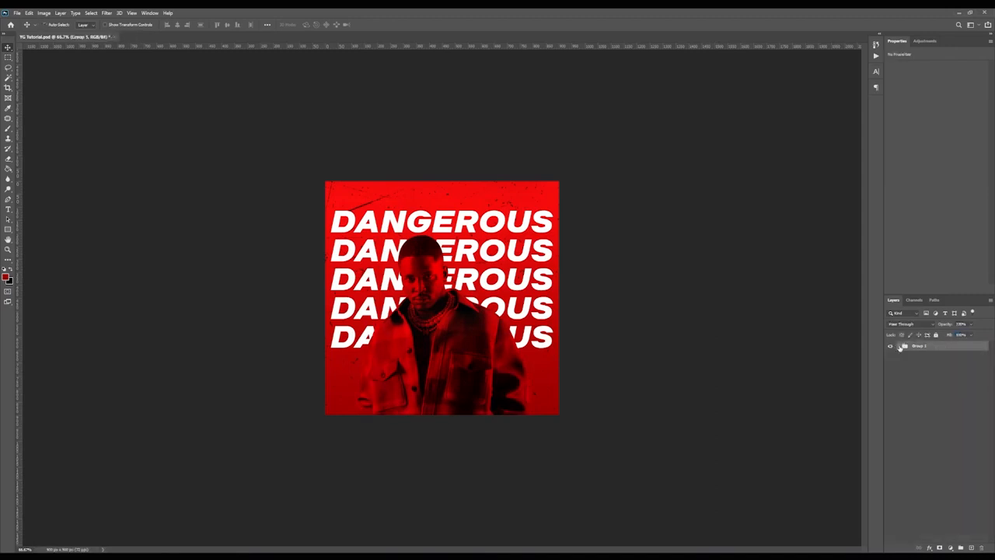
key("ctrl+j")
key("ctrl+e")
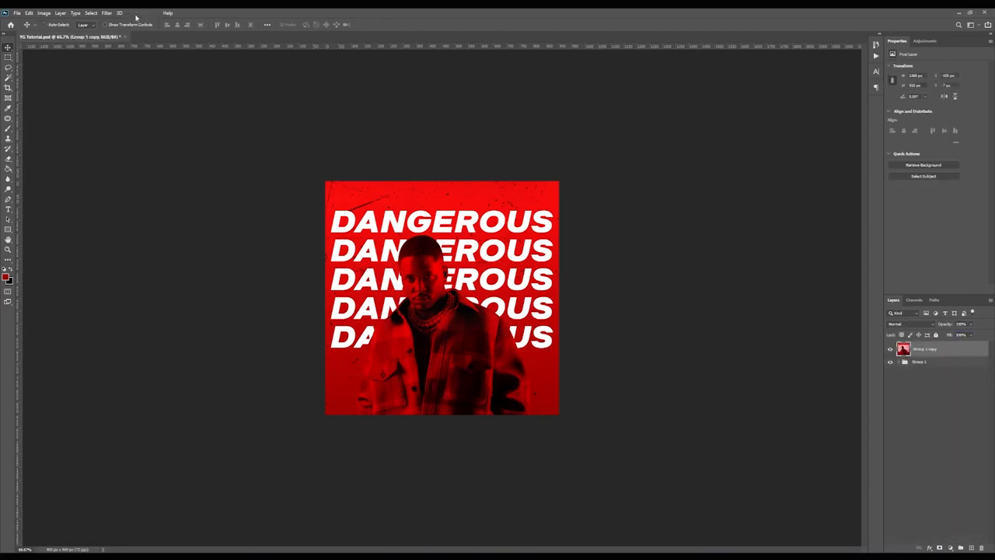
Step: Apply the Camera Raw filter to the merged copy with the preset stored under User Presets
left_click(106, 13)
left_click(169, 67)
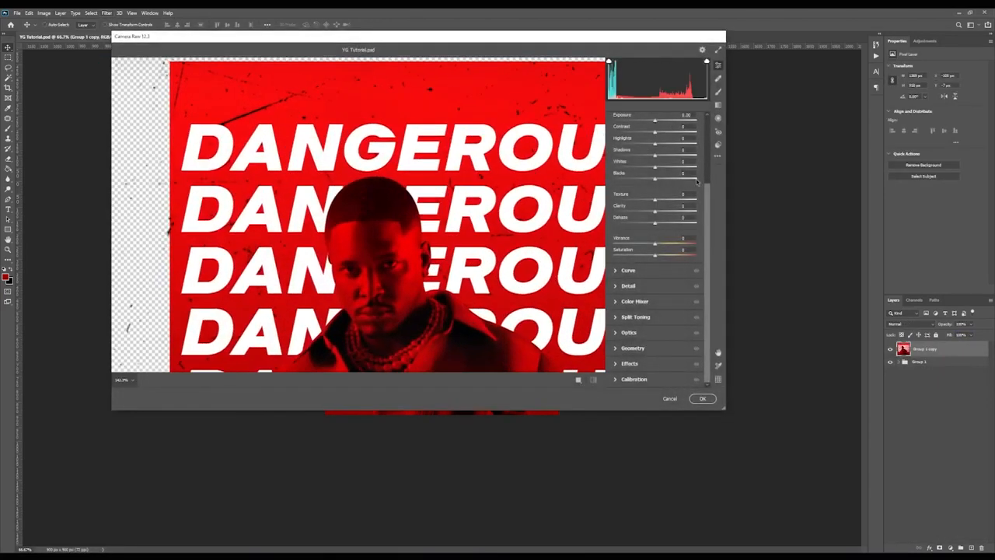
left_click(718, 146)
left_click(657, 247)
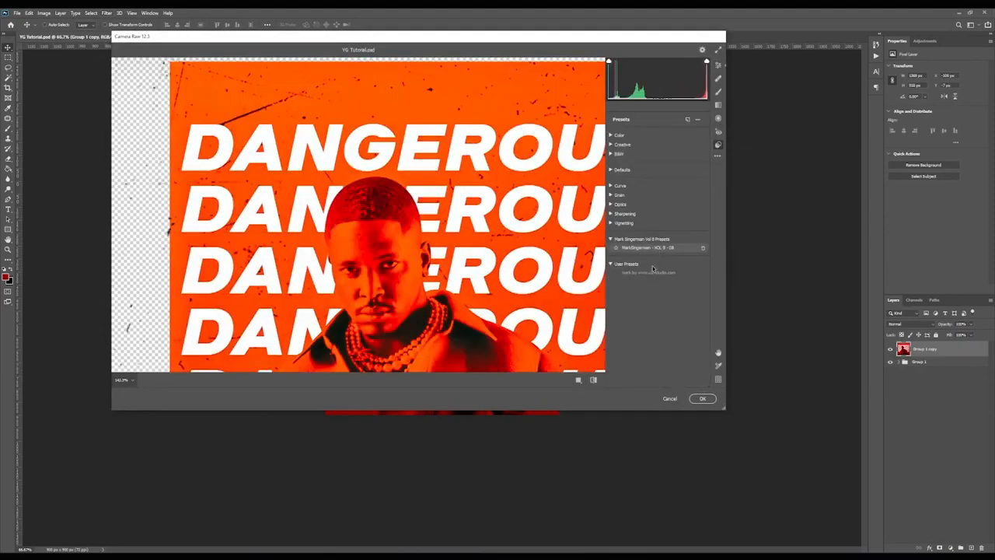
left_click(652, 274)
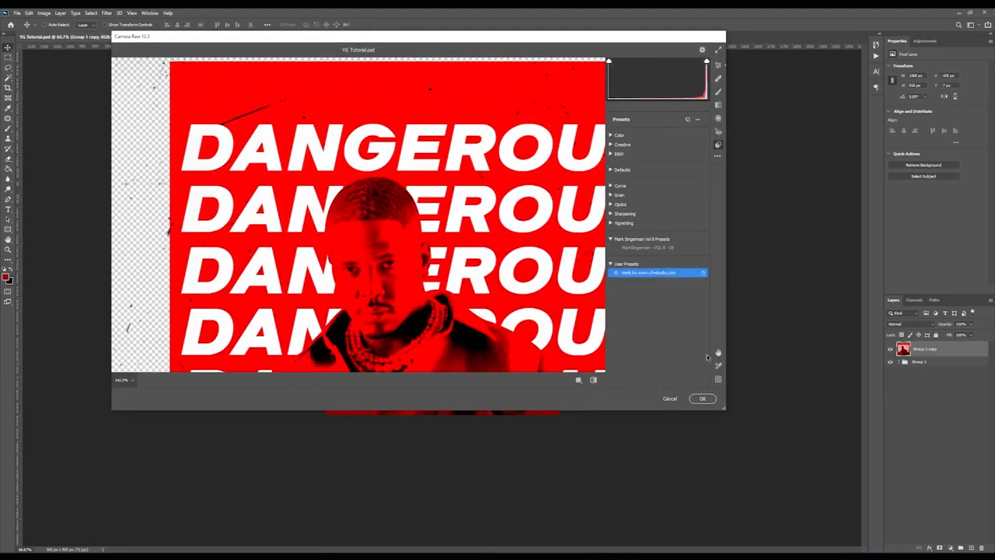
left_click(702, 398)
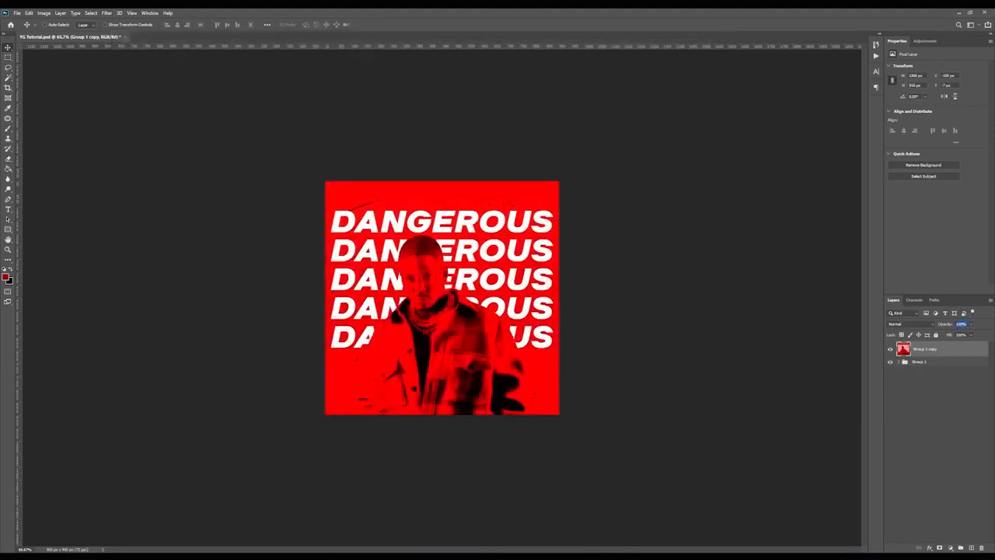
Step: Set the graded copy's opacity to 50% and compare the poster with that layer hidden and shown
type("50")
key("Return")
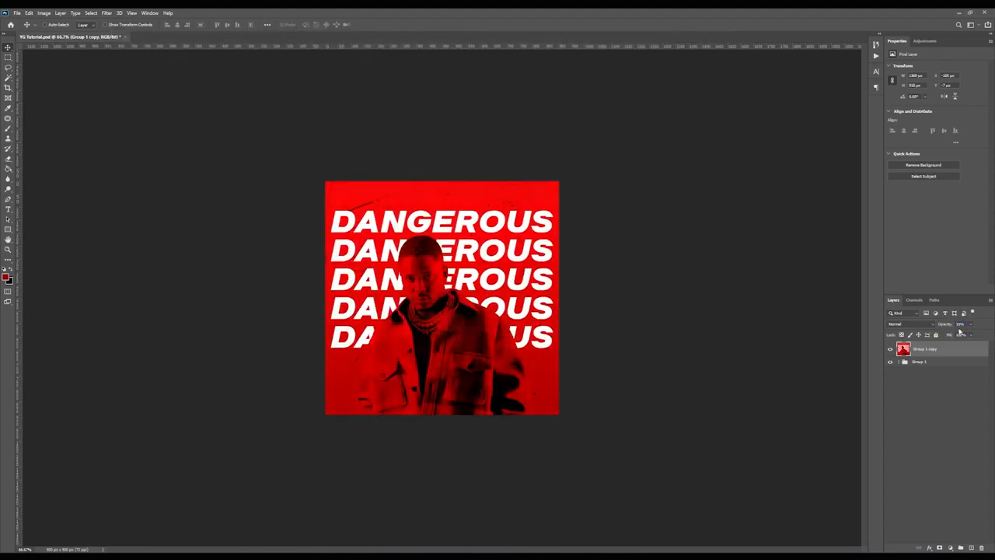
left_click(891, 349)
left_click(890, 350)
left_click(890, 349)
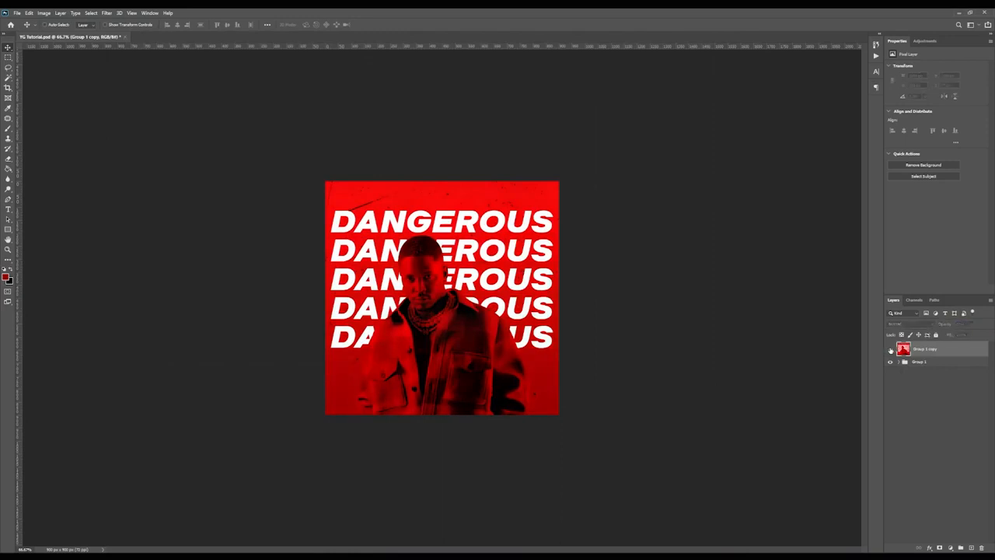
left_click(890, 349)
left_click(890, 350)
left_click(890, 350)
Step: Reduce the graded copy's opacity further and check the whole poster
left_click_drag(944, 325, 956, 325)
key("ctrl+minus")
key("ctrl+plus")
key("ctrl+0")
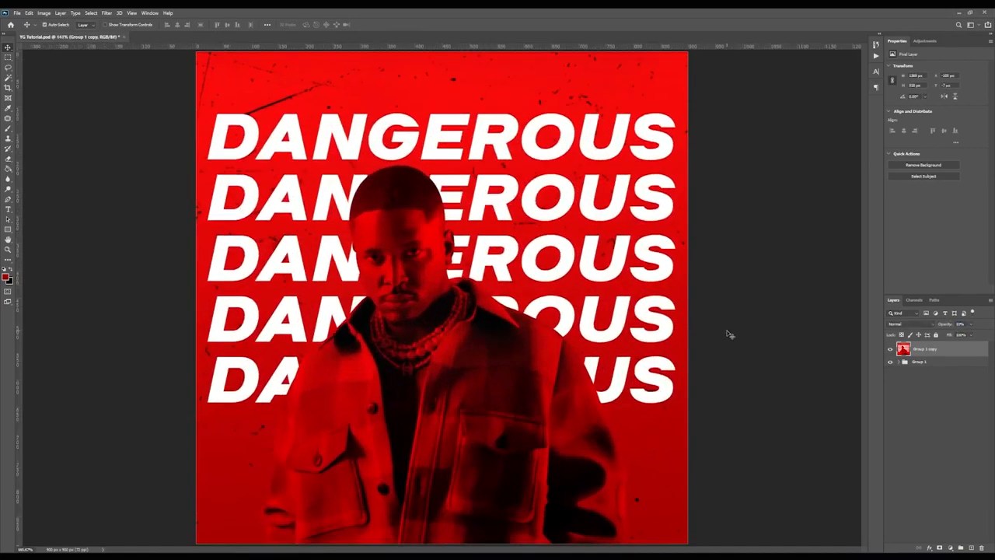
key("ctrl+minus")
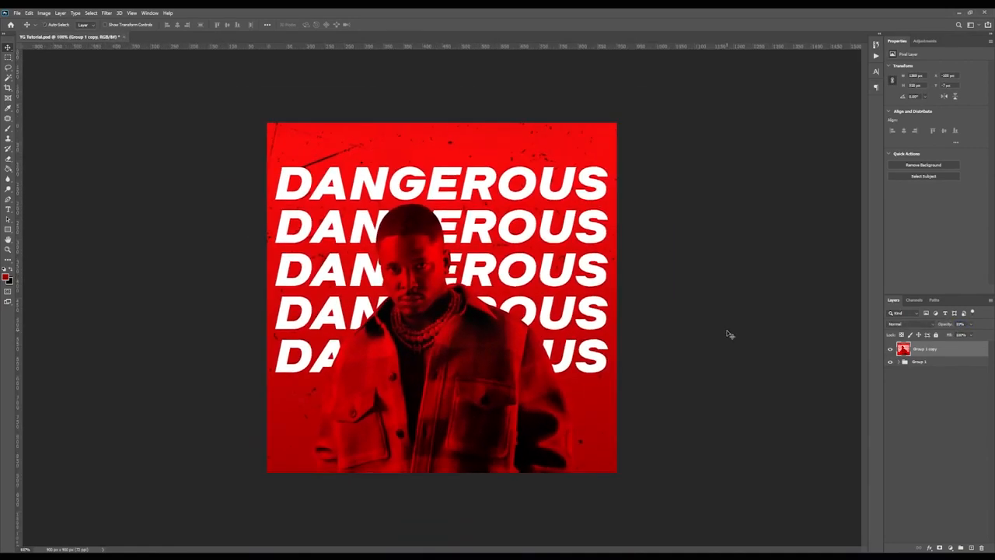